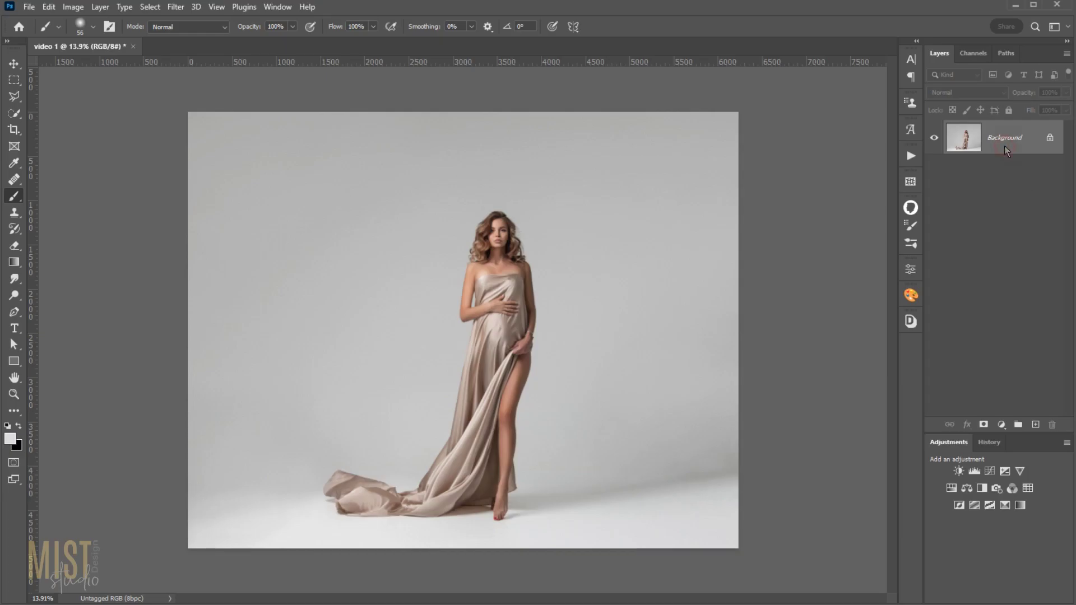
Select the woman with Quick Selection's Select Subject and open Select and Mask
{"action": "key", "text": "w"}
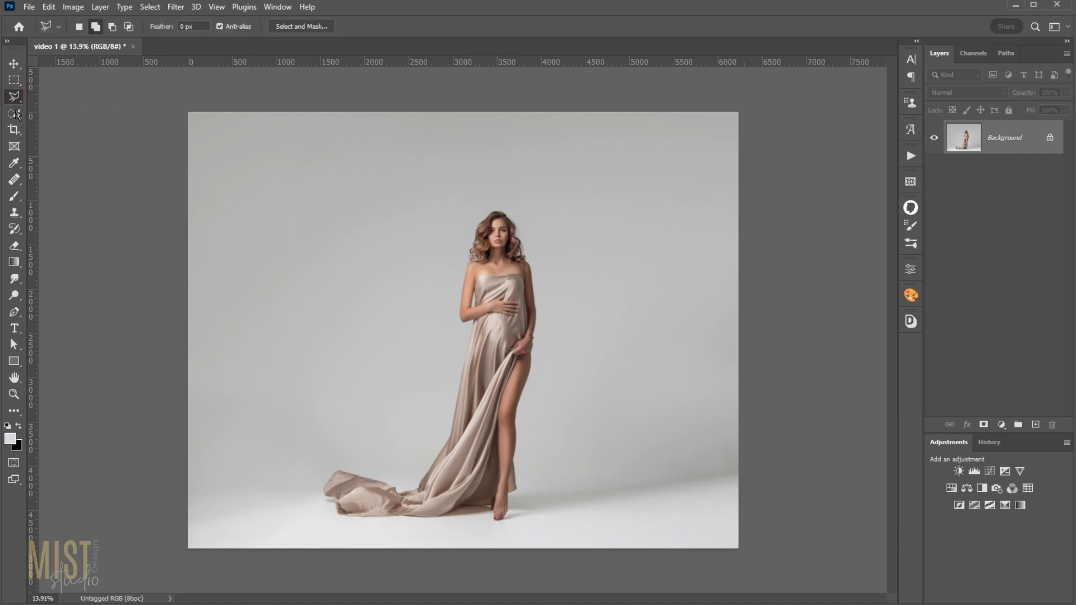
{"action": "left_click", "coordinate": [351, 27]}
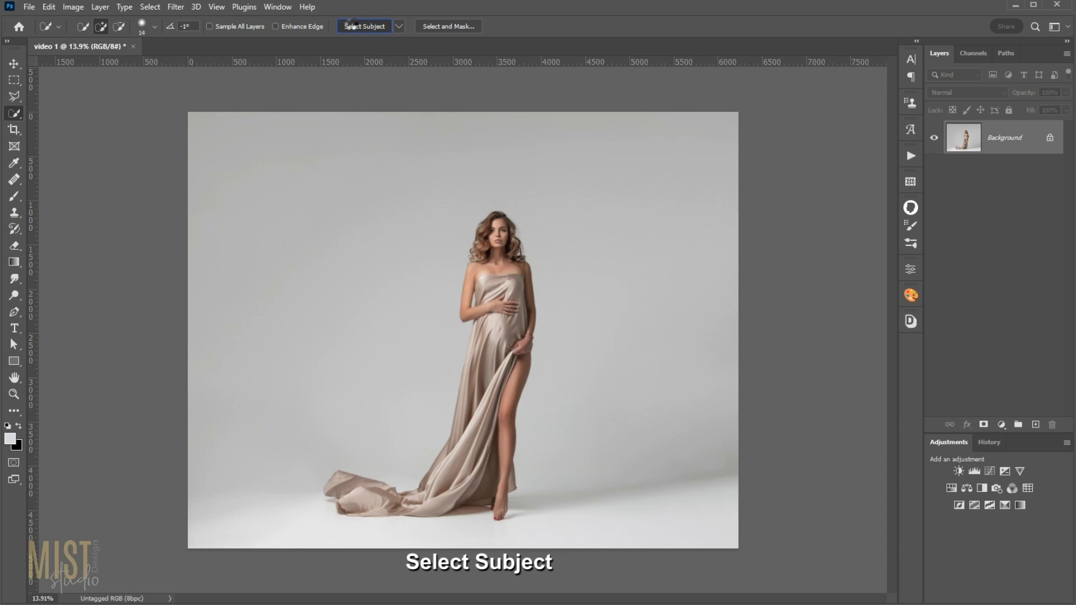
{"action": "left_click", "coordinate": [455, 29]}
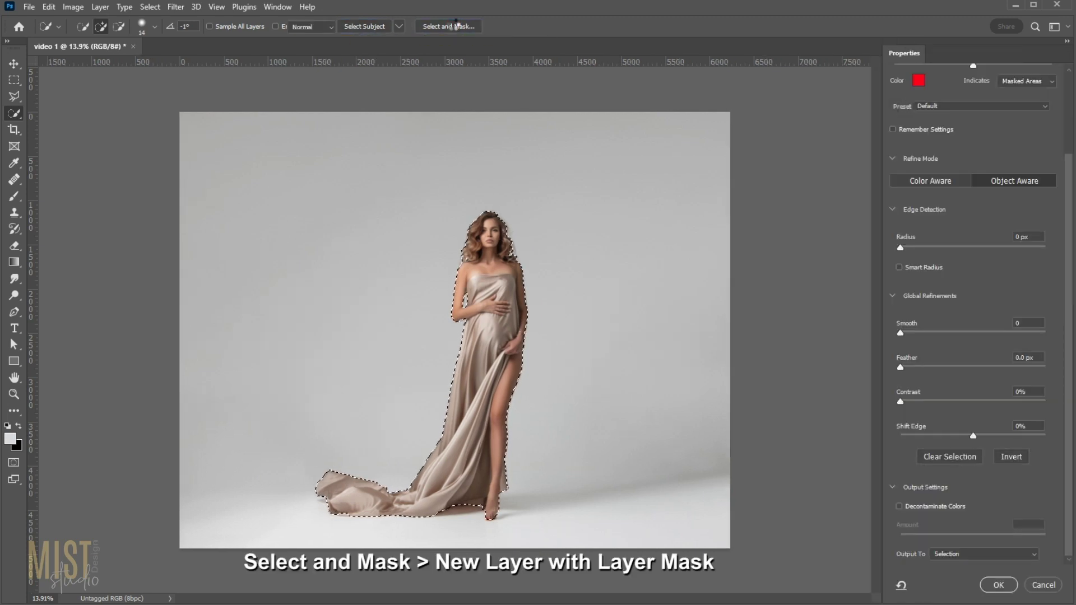
{"action": "scroll", "coordinate": [472, 307], "scroll_direction": "up", "scroll_amount": 2}
{"action": "scroll", "coordinate": [348, 252], "scroll_direction": "up", "scroll_amount": 3}
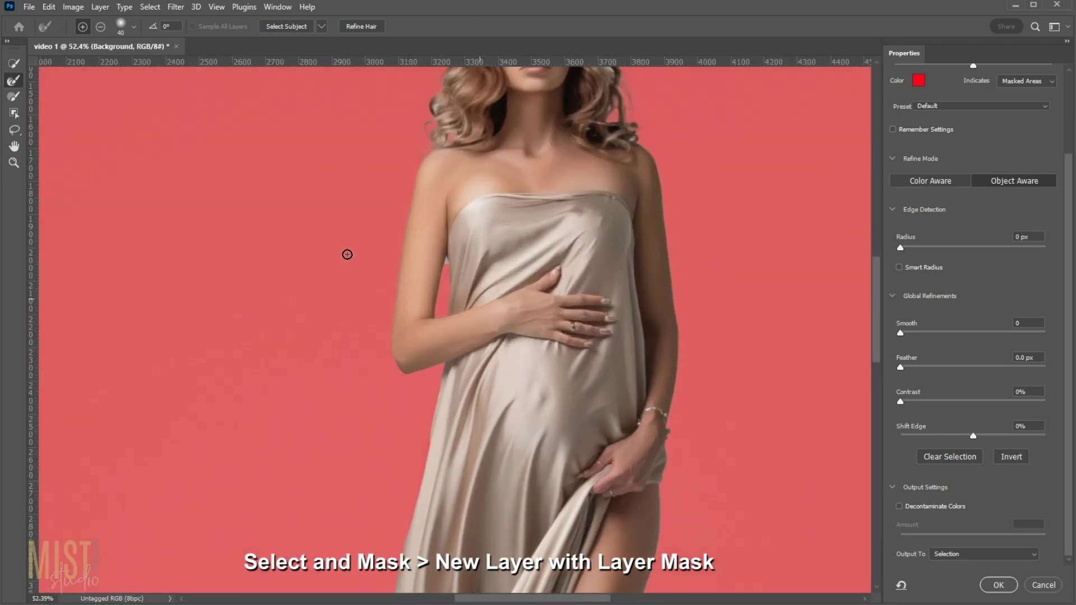
Refine the edge by her arm and output as a New Layer with Layer Mask
{"action": "left_click_drag", "start_coordinate": [443, 287], "coordinate": [445, 265]}
{"action": "scroll", "coordinate": [720, 307], "scroll_direction": "down", "scroll_amount": 3}
{"action": "scroll", "coordinate": [656, 169], "scroll_direction": "up", "scroll_amount": 2}
{"action": "scroll", "coordinate": [661, 213], "scroll_direction": "up", "scroll_amount": 2}
{"action": "scroll", "coordinate": [726, 330], "scroll_direction": "down", "scroll_amount": 2}
{"action": "scroll", "coordinate": [727, 330], "scroll_direction": "down", "scroll_amount": 3}
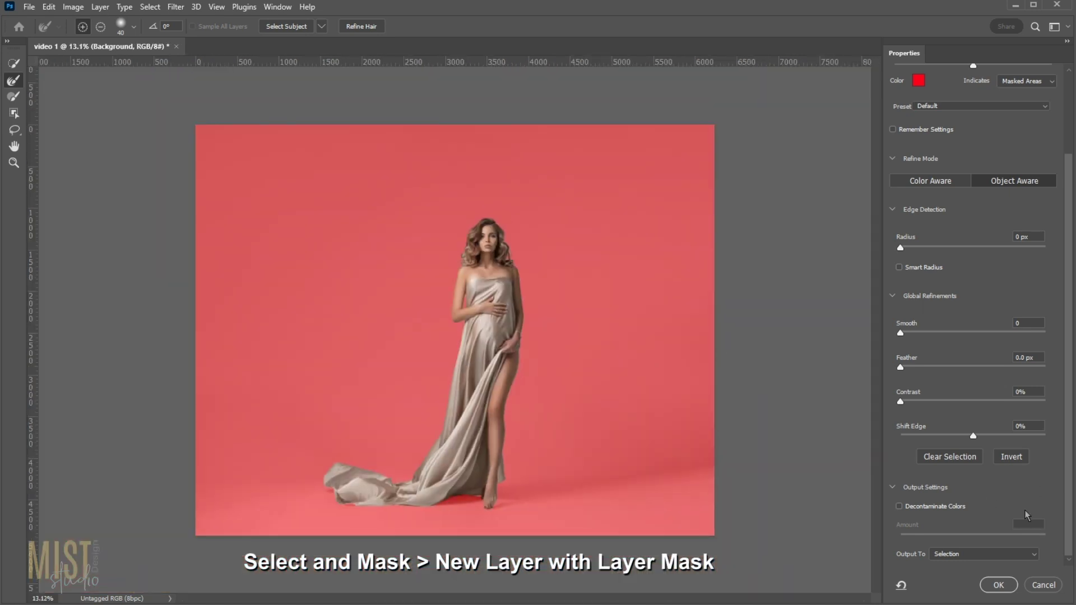
{"action": "left_click", "coordinate": [1031, 556]}
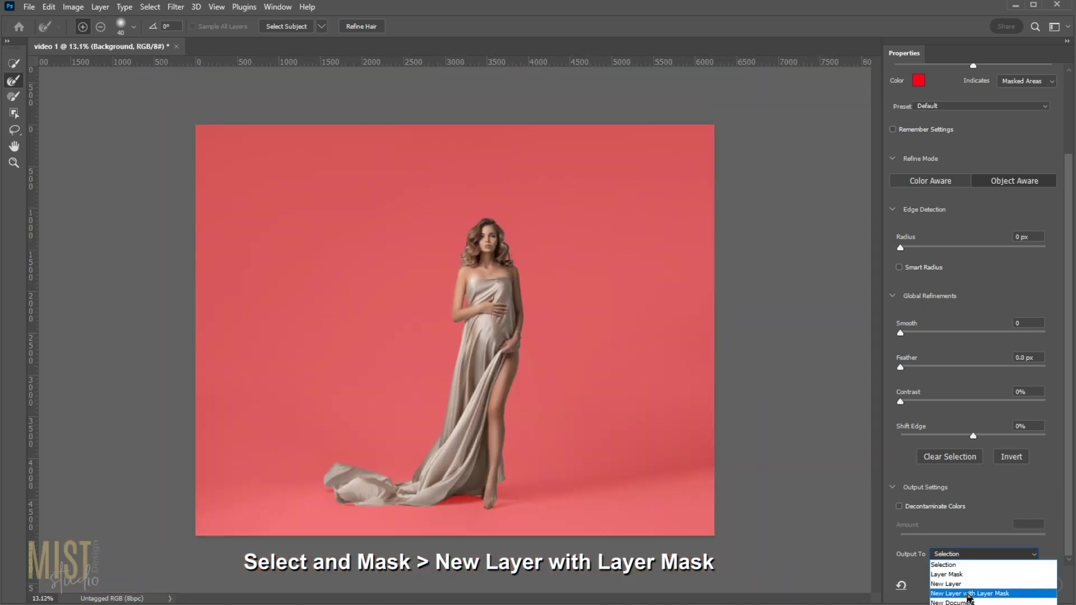
{"action": "left_click", "coordinate": [969, 594]}
{"action": "left_click", "coordinate": [999, 586]}
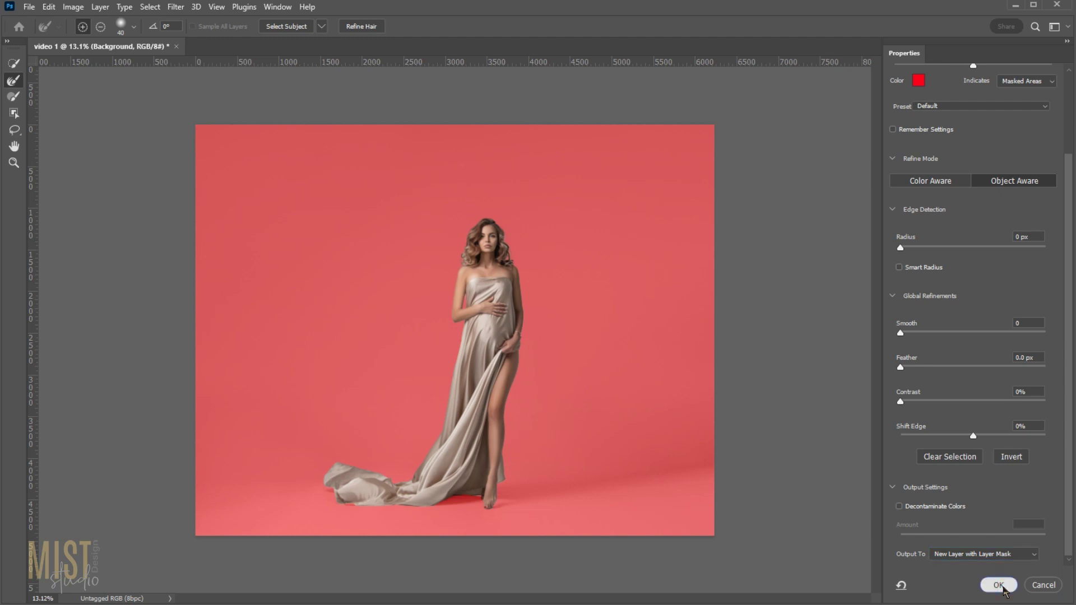
{"action": "left_click", "coordinate": [934, 172]}
Place the pink fabric PNG above the Background layer, positioned behind the woman
{"action": "left_click", "coordinate": [1014, 184]}
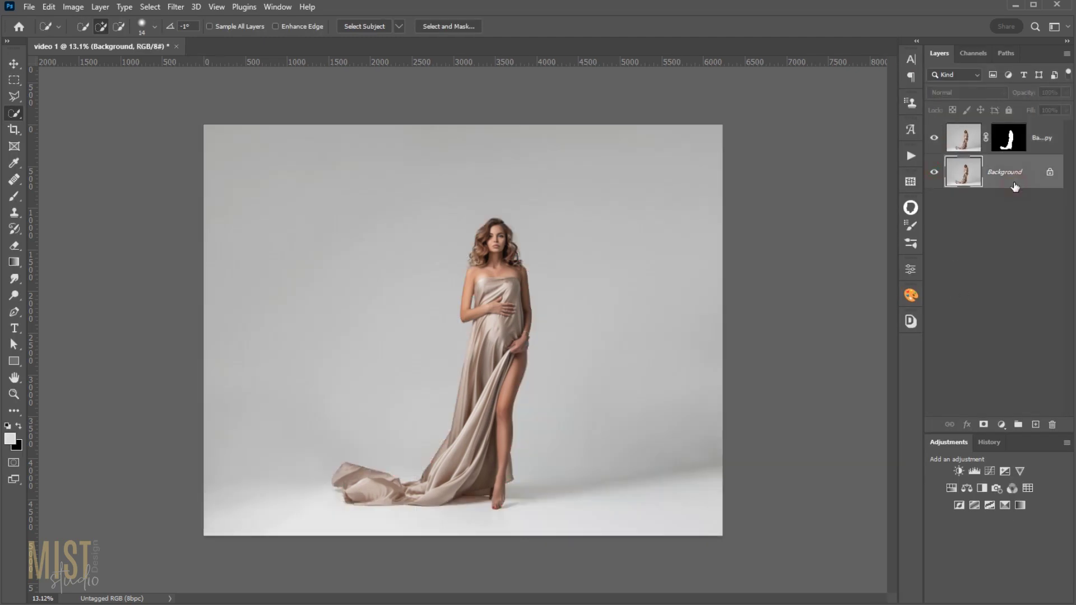
{"action": "mouse_move", "coordinate": [558, 324]}
{"action": "left_mouse_down"}
{"action": "mouse_move", "coordinate": [482, 355]}
{"action": "mouse_move", "coordinate": [478, 335]}
{"action": "mouse_move", "coordinate": [456, 332]}
{"action": "left_mouse_up"}
{"action": "left_click_drag", "start_coordinate": [440, 287], "coordinate": [442, 288]}
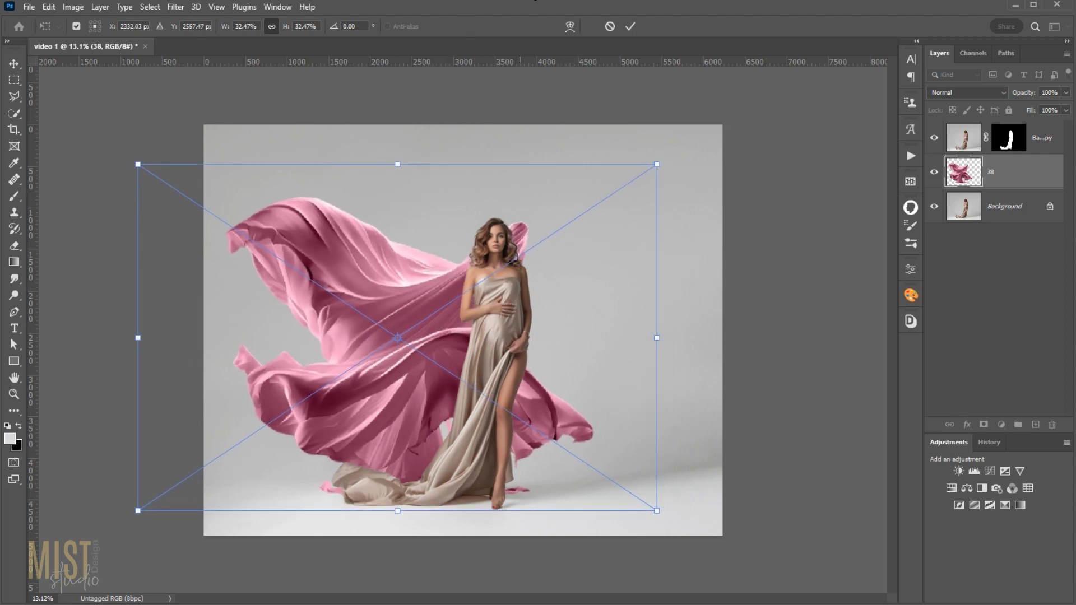
{"action": "left_click", "coordinate": [631, 26]}
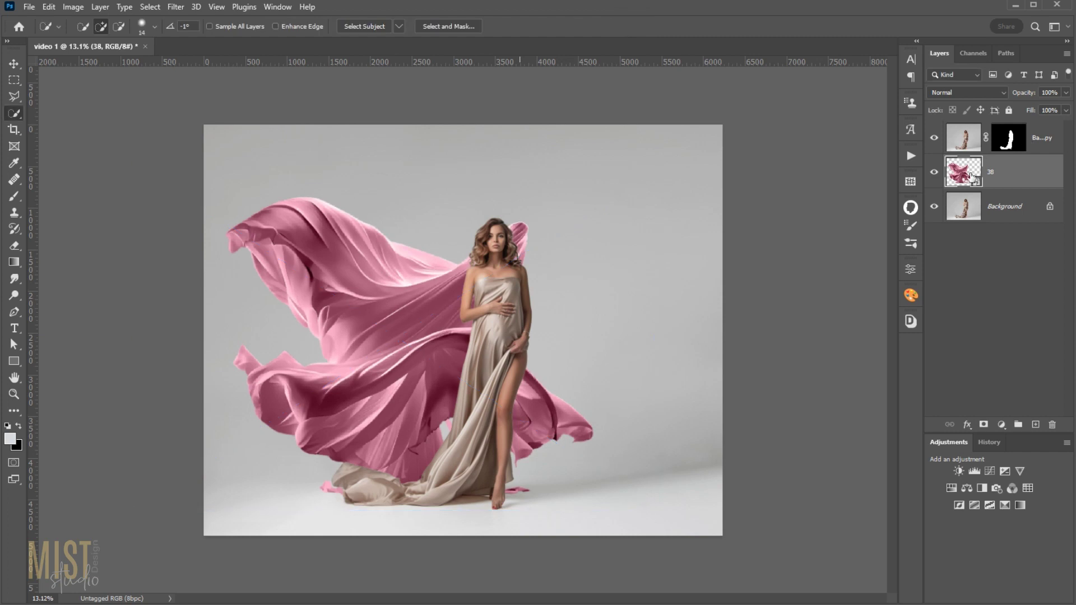
Add a Hue/Saturation layer clipped to the fabric: Hue +43, Saturation -56, Lightness +7
{"action": "left_click", "coordinate": [951, 488]}
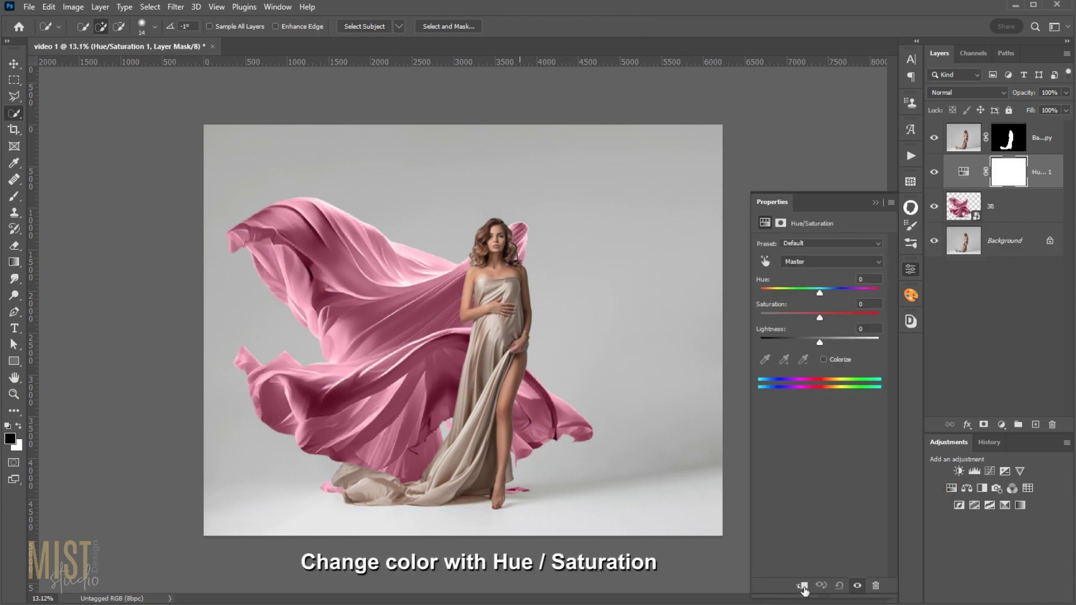
{"action": "left_click", "coordinate": [802, 586]}
{"action": "mouse_move", "coordinate": [821, 317]}
{"action": "left_mouse_down"}
{"action": "mouse_move", "coordinate": [805, 319]}
{"action": "mouse_move", "coordinate": [835, 299]}
{"action": "left_mouse_up"}
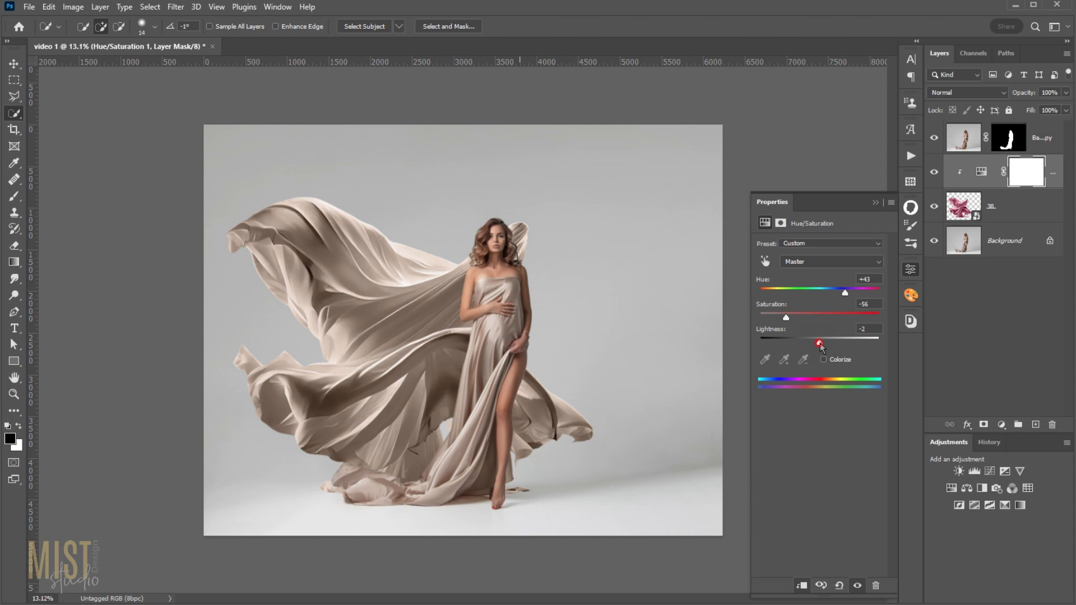
{"action": "left_click_drag", "start_coordinate": [820, 345], "coordinate": [824, 346]}
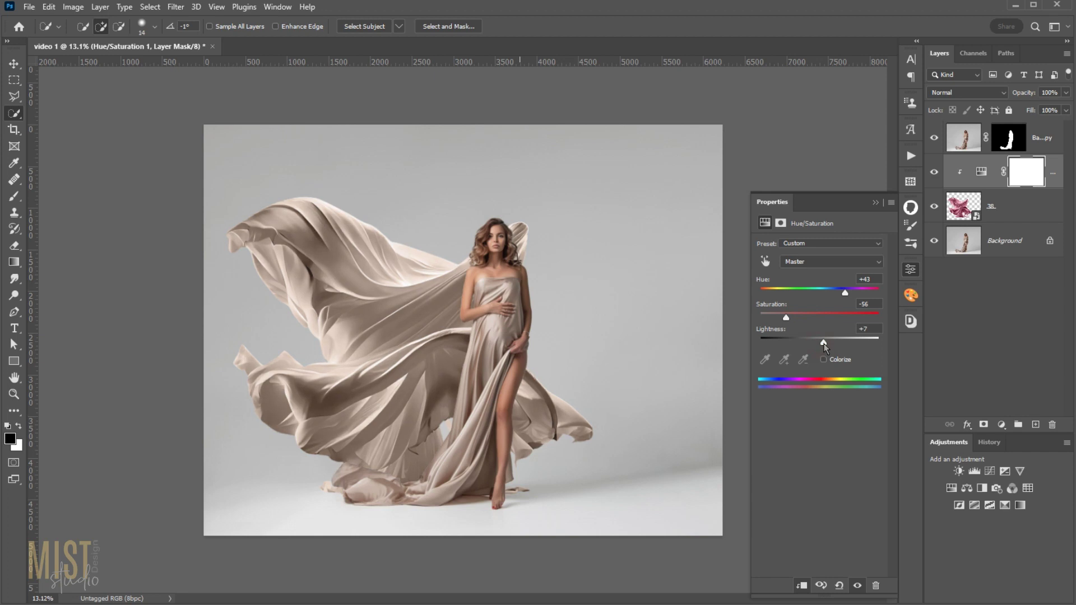
{"action": "scroll", "coordinate": [644, 330], "scroll_direction": "up", "scroll_amount": 1}
{"action": "scroll", "coordinate": [643, 330], "scroll_direction": "up", "scroll_amount": 2}
{"action": "scroll", "coordinate": [644, 330], "scroll_direction": "up", "scroll_amount": 1}
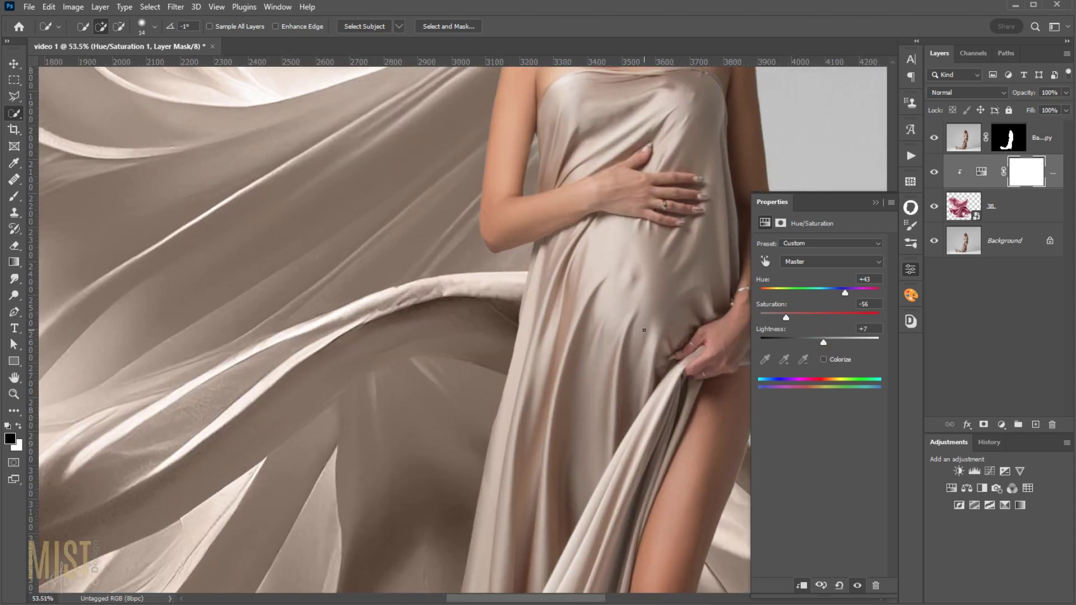
{"action": "scroll", "coordinate": [644, 332], "scroll_direction": "down", "scroll_amount": 3}
{"action": "scroll", "coordinate": [530, 275], "scroll_direction": "down", "scroll_amount": 1}
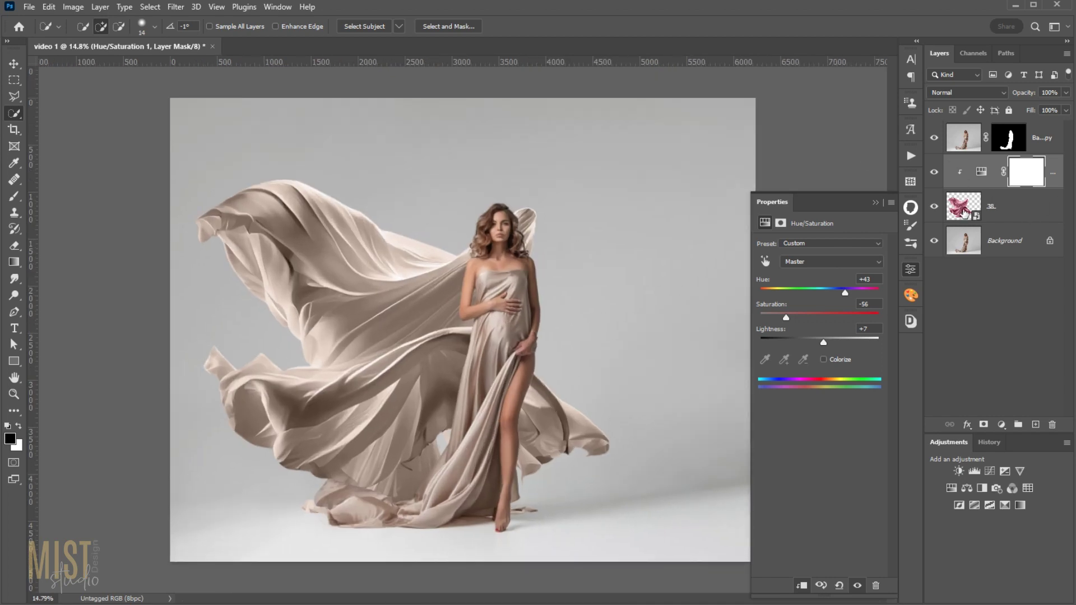
Start a Puppet Warp on fabric layer 38 and pin its tips, middle and neck area
{"action": "left_click", "coordinate": [965, 211]}
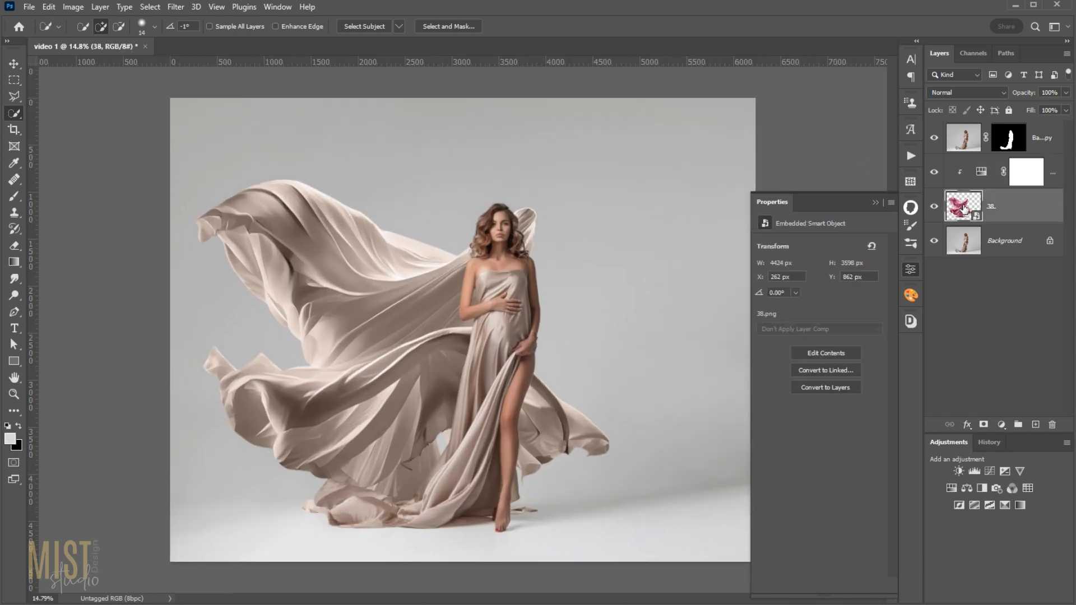
{"action": "left_click", "coordinate": [50, 8]}
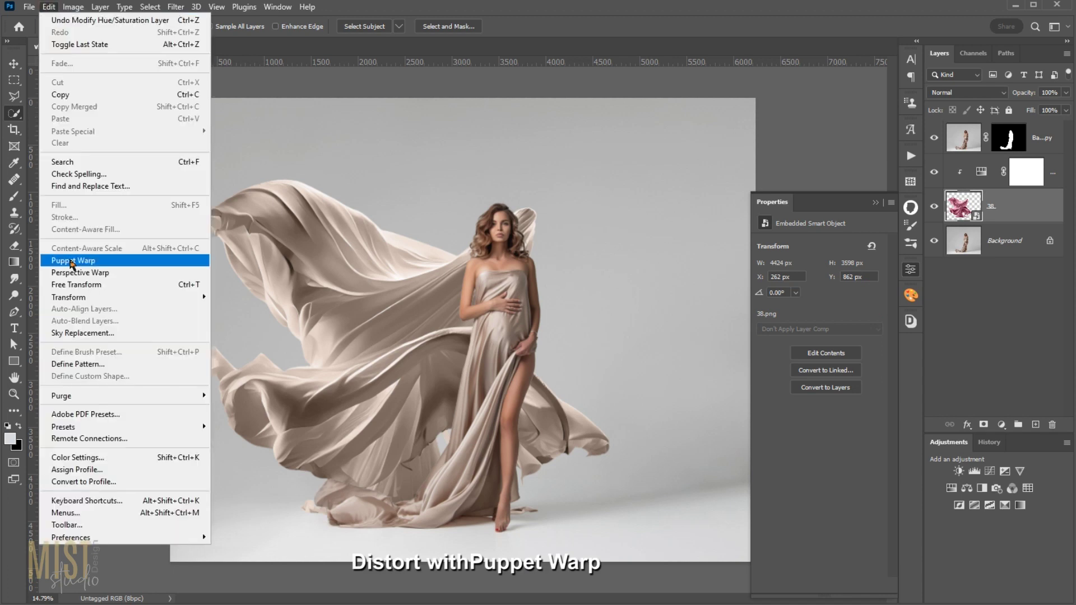
{"action": "left_click", "coordinate": [72, 261]}
{"action": "left_click", "coordinate": [282, 214]}
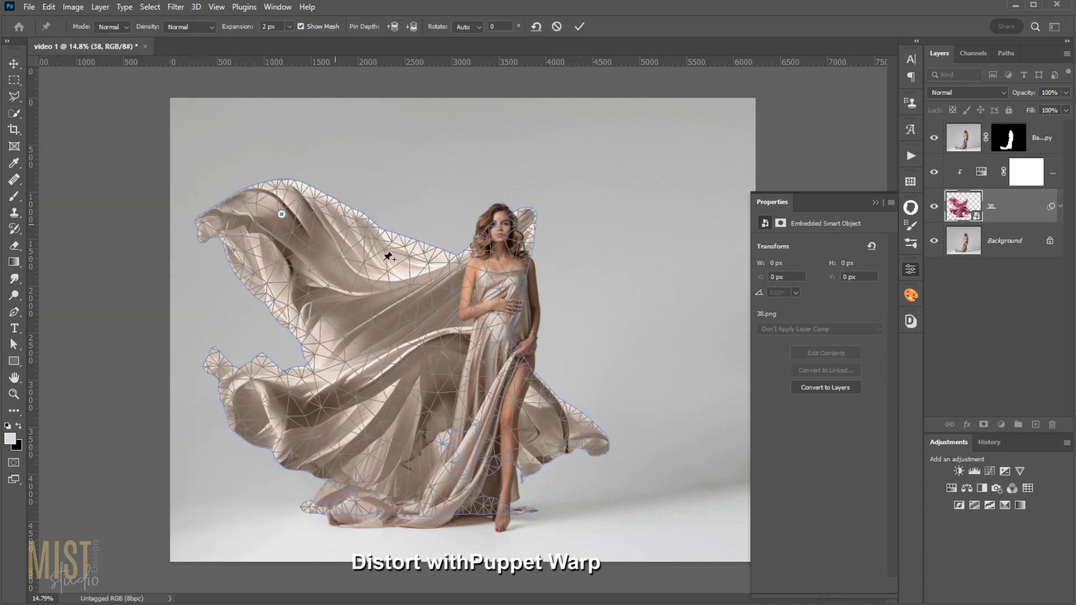
{"action": "left_click", "coordinate": [432, 289]}
{"action": "left_click", "coordinate": [275, 397]}
{"action": "left_click", "coordinate": [447, 403]}
{"action": "left_click", "coordinate": [583, 427]}
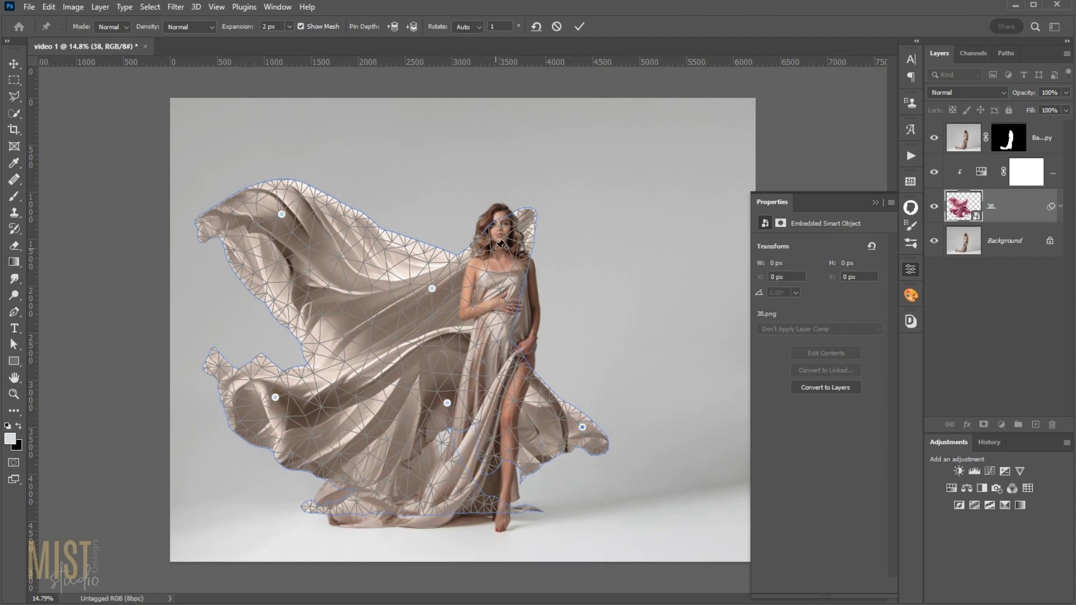
{"action": "left_click", "coordinate": [501, 263]}
Drag the pins to bend the fabric tip down and pull the lower-left outward
{"action": "left_click_drag", "start_coordinate": [532, 224], "coordinate": [523, 249]}
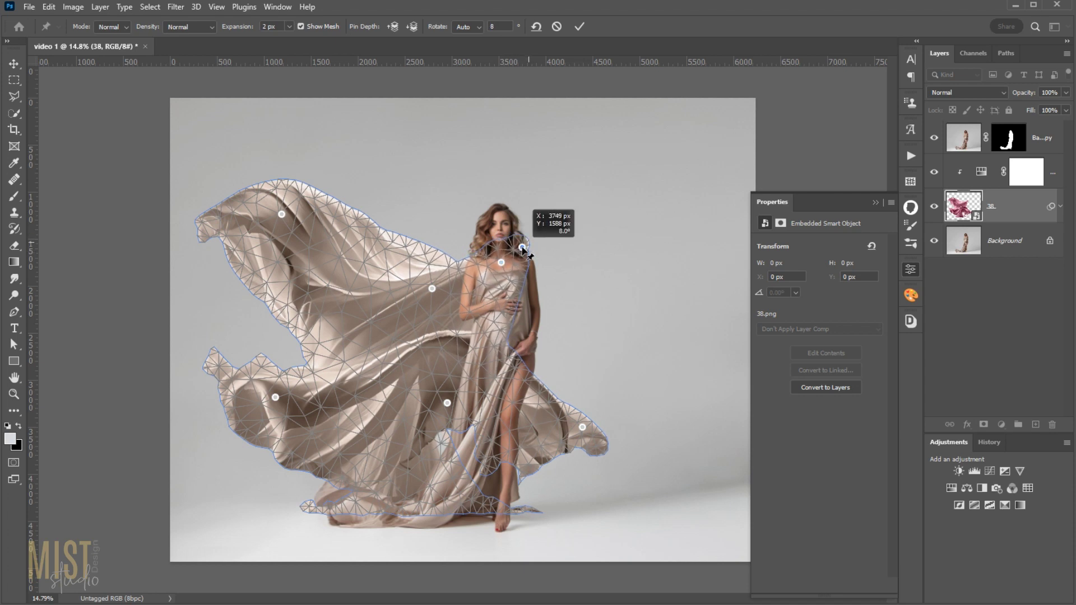
{"action": "left_click_drag", "start_coordinate": [531, 238], "coordinate": [500, 272]}
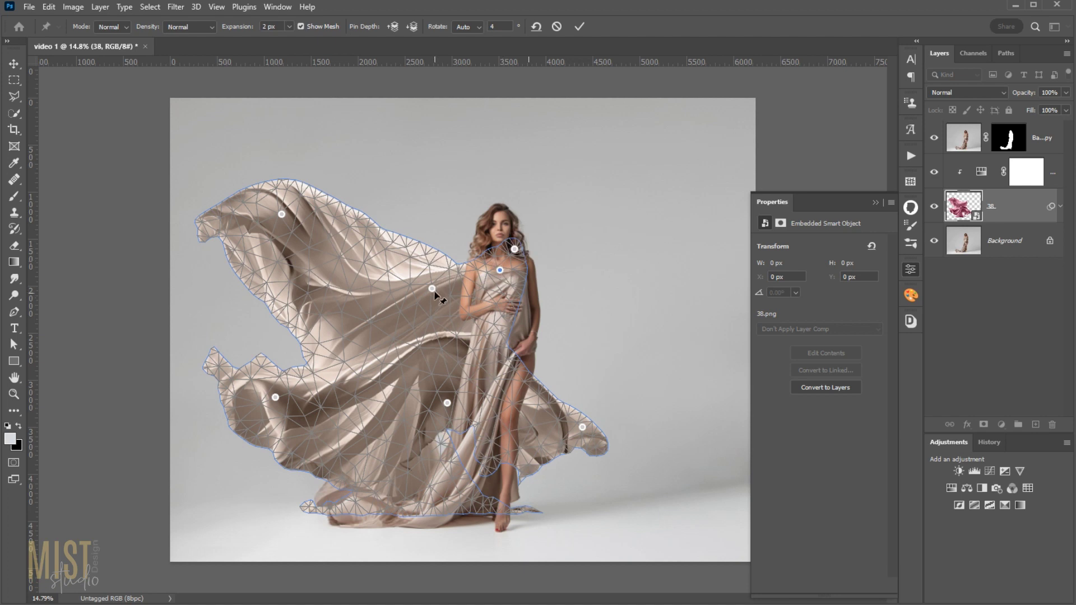
{"action": "left_click_drag", "start_coordinate": [432, 289], "coordinate": [430, 291]}
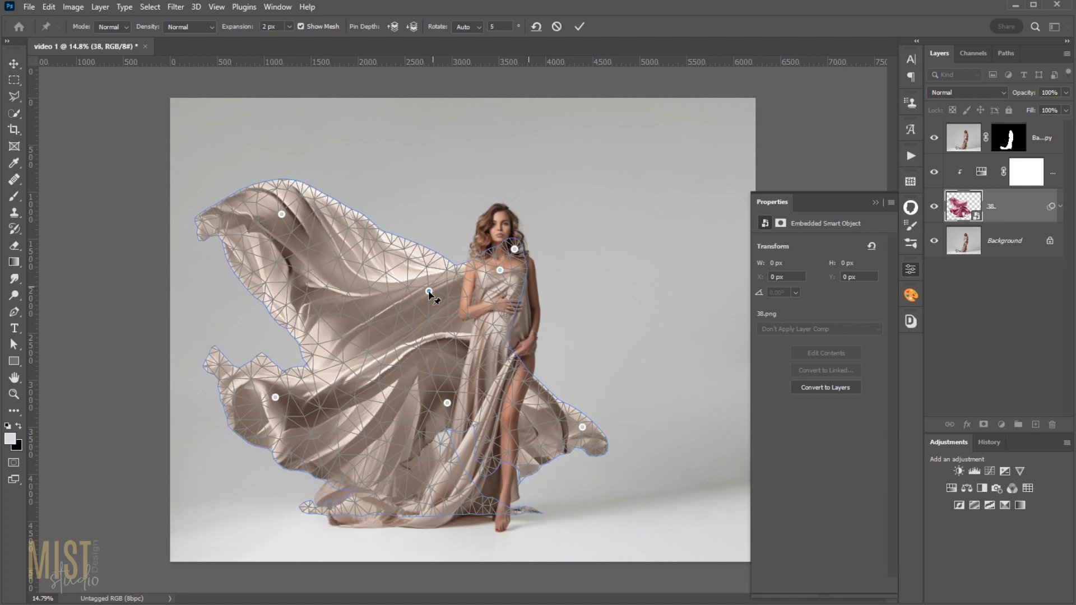
{"action": "left_click_drag", "start_coordinate": [275, 398], "coordinate": [263, 400]}
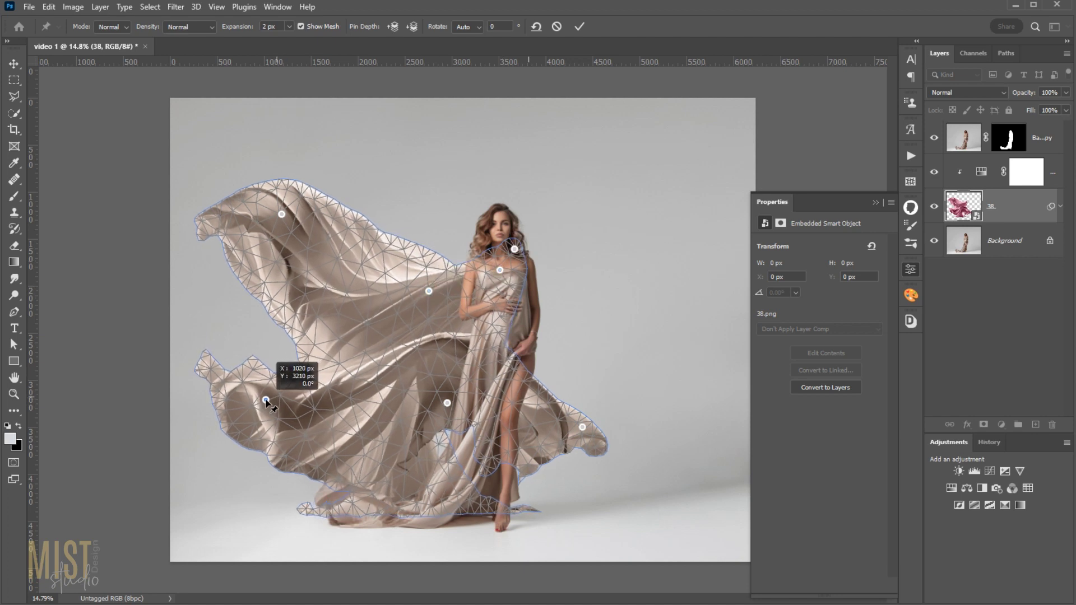
{"action": "left_click_drag", "start_coordinate": [434, 430], "coordinate": [443, 439]}
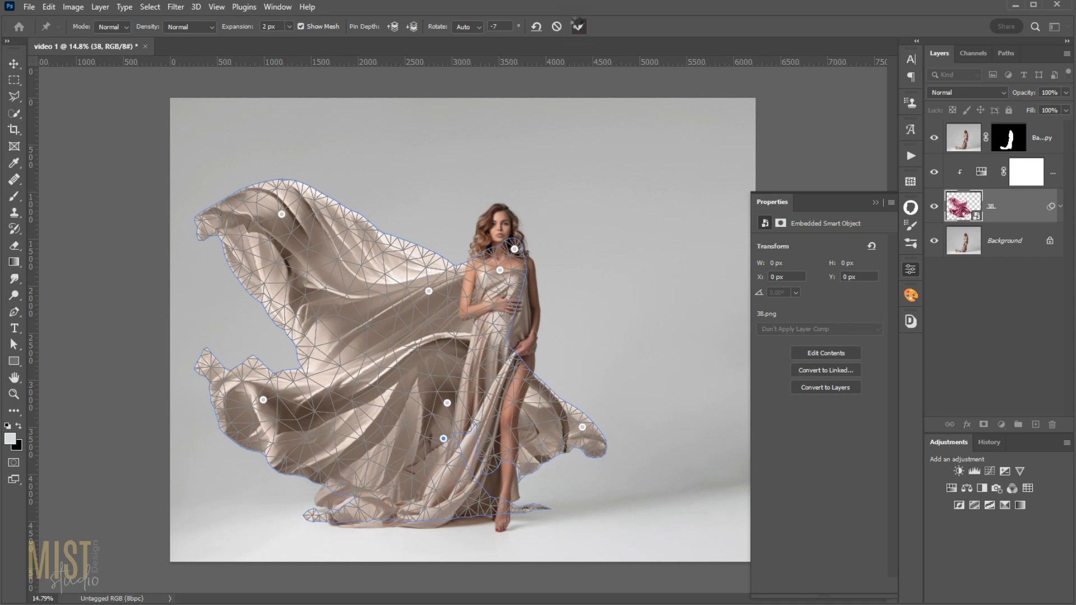
{"action": "left_click", "coordinate": [578, 26]}
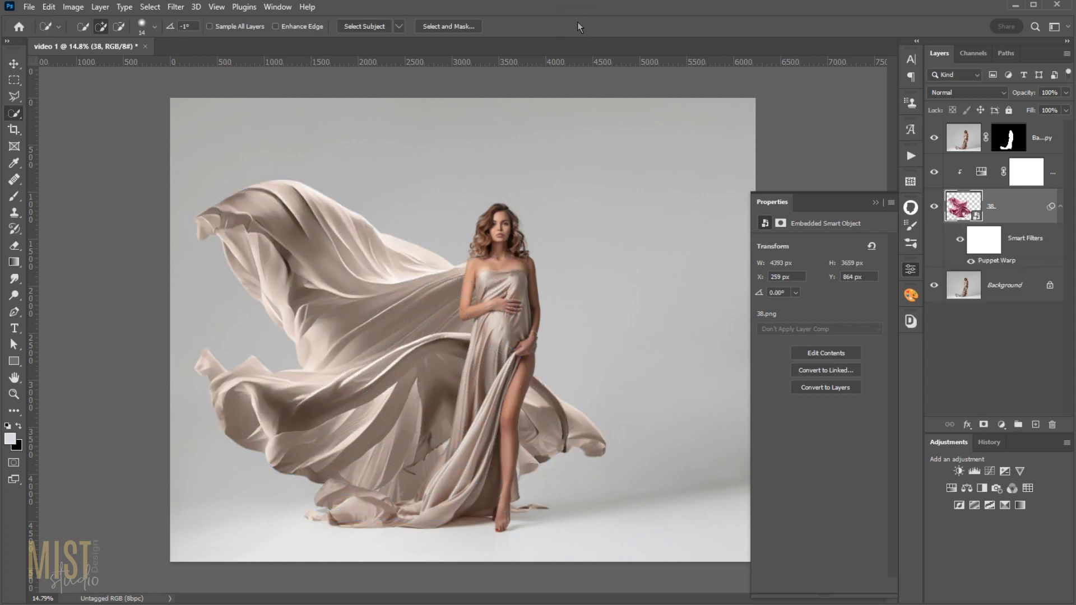
Place a second pink fabric image, layer 02, on top and scale it to about 28.75%
{"action": "left_click", "coordinate": [934, 286], "text": "alt"}
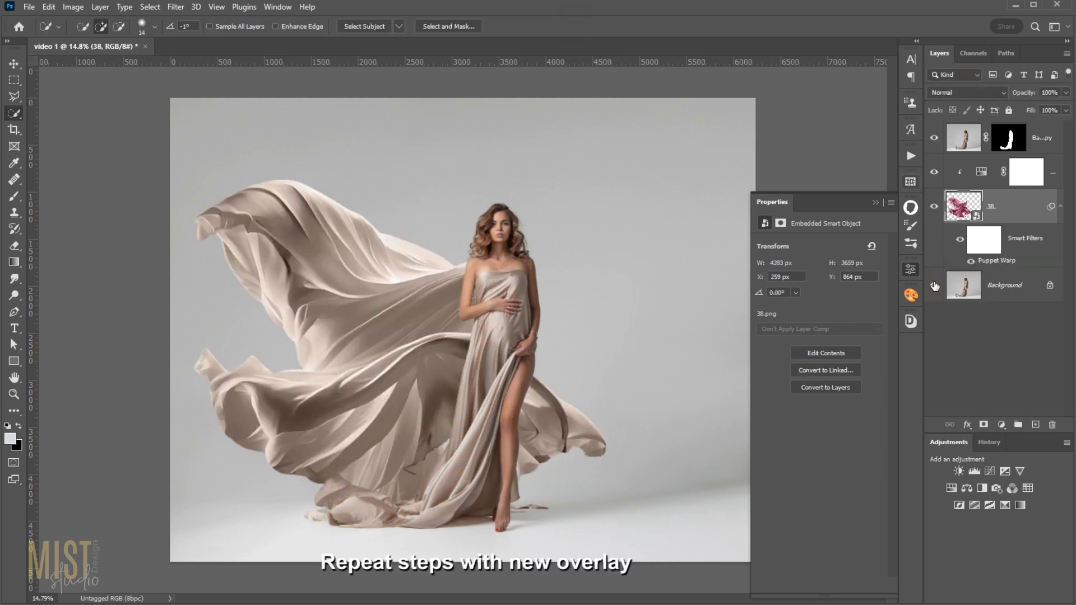
{"action": "left_click", "coordinate": [973, 145]}
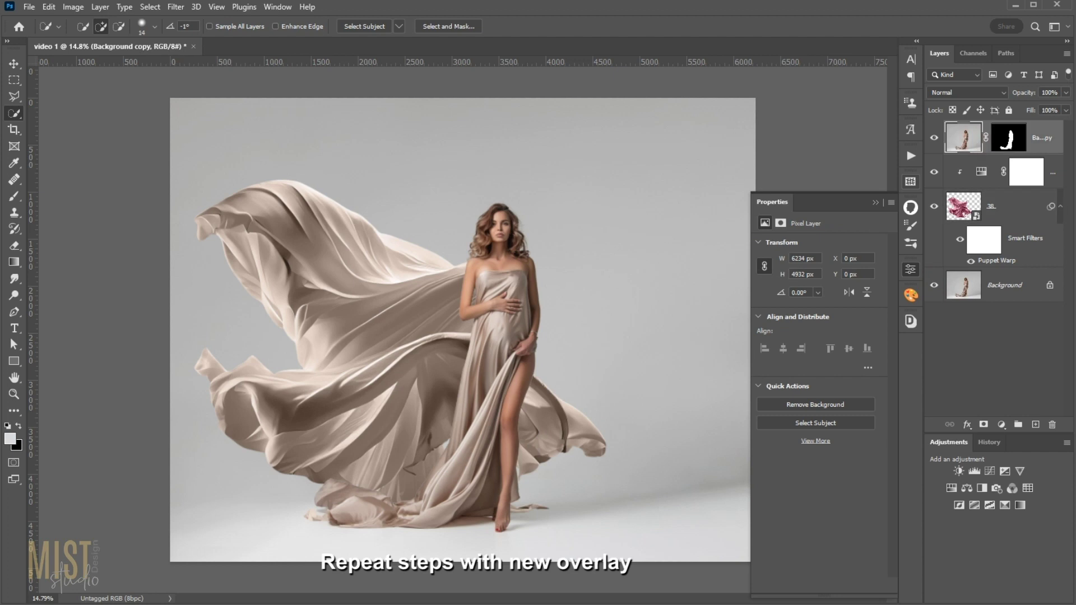
{"action": "left_click_drag", "start_coordinate": [1019, 194], "coordinate": [506, 314]}
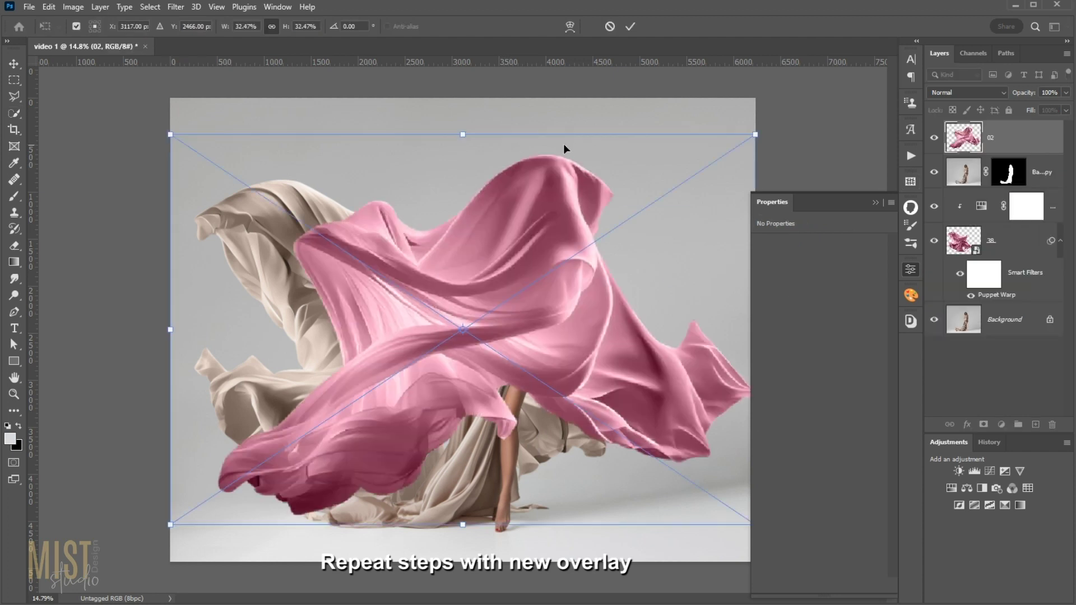
{"action": "left_click_drag", "start_coordinate": [461, 132], "coordinate": [462, 157]}
{"action": "mouse_move", "coordinate": [586, 365]}
{"action": "left_mouse_down"}
{"action": "mouse_move", "coordinate": [650, 422]}
{"action": "mouse_move", "coordinate": [660, 448]}
{"action": "mouse_move", "coordinate": [676, 450]}
{"action": "left_mouse_up"}
Rotate the new fabric about 15.47° and set it across the lower front of the dress
{"action": "left_click", "coordinate": [875, 202]}
{"action": "left_click_drag", "start_coordinate": [842, 262], "coordinate": [877, 328]}
{"action": "left_click_drag", "start_coordinate": [772, 425], "coordinate": [773, 446]}
{"action": "left_click_drag", "start_coordinate": [873, 339], "coordinate": [919, 393]}
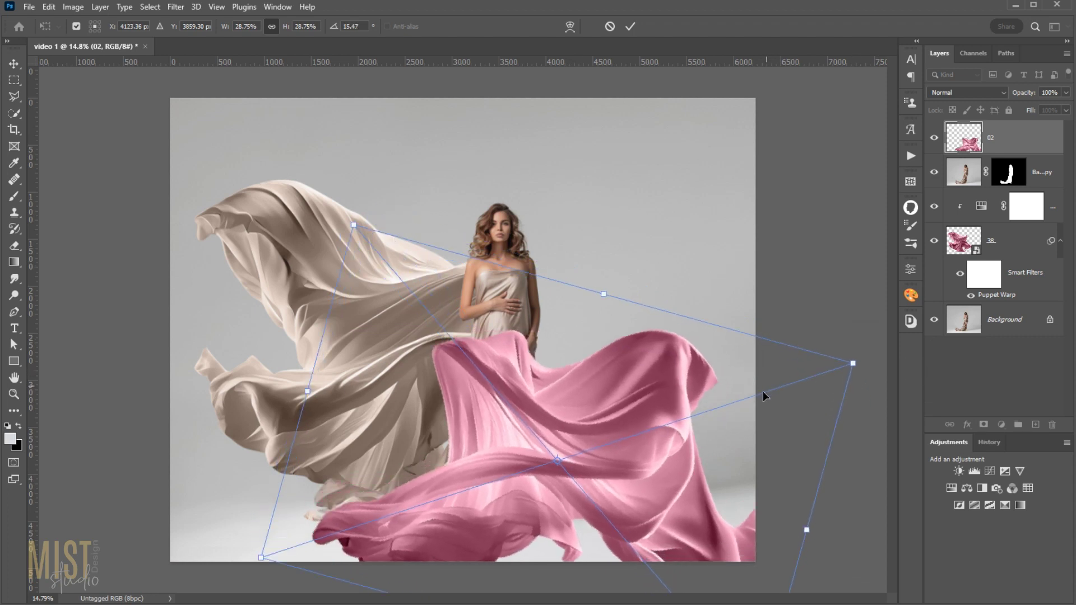
{"action": "left_click_drag", "start_coordinate": [717, 392], "coordinate": [725, 387]}
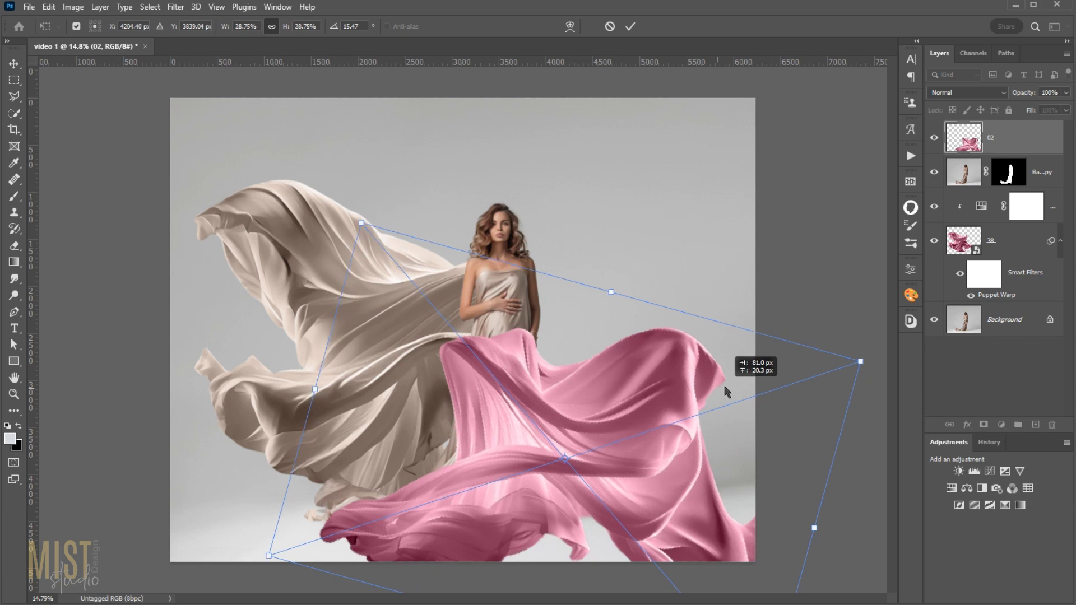
{"action": "left_click", "coordinate": [630, 26]}
Duplicate the Hue/Saturation layer above layer 02, clip it, and lower Lightness to -3
{"action": "left_click", "coordinate": [1050, 206]}
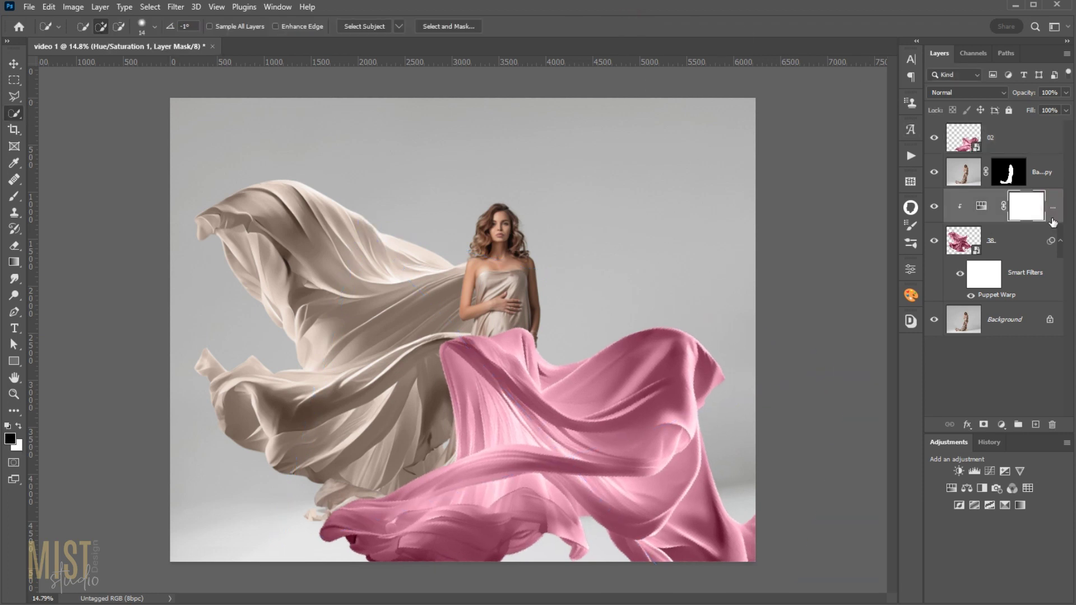
{"action": "left_click_drag", "start_coordinate": [1052, 219], "coordinate": [958, 162]}
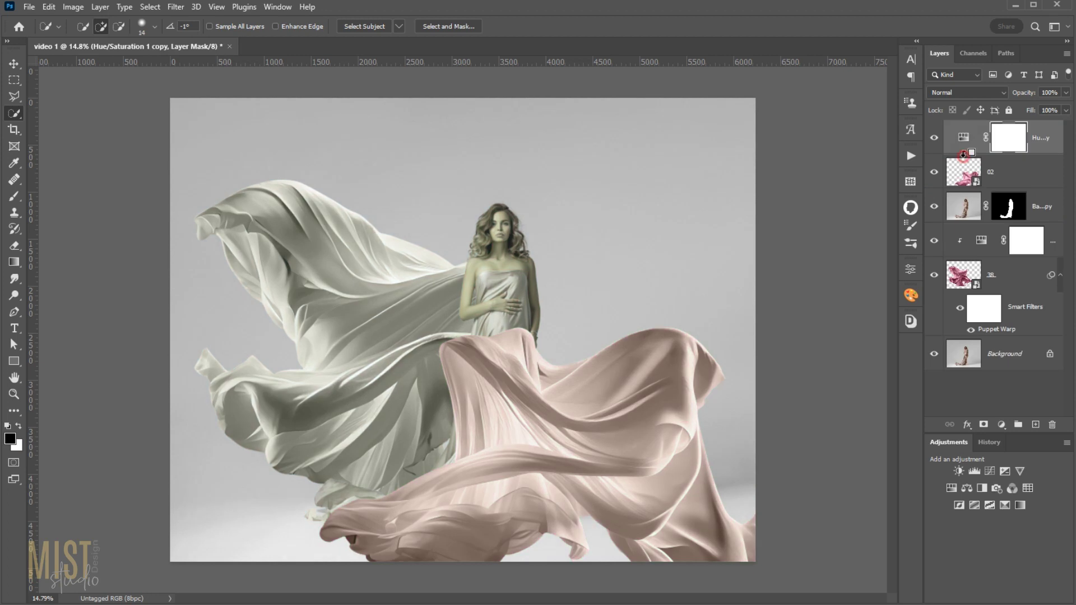
{"action": "left_click", "coordinate": [963, 154], "text": "alt"}
{"action": "left_click", "coordinate": [982, 138]}
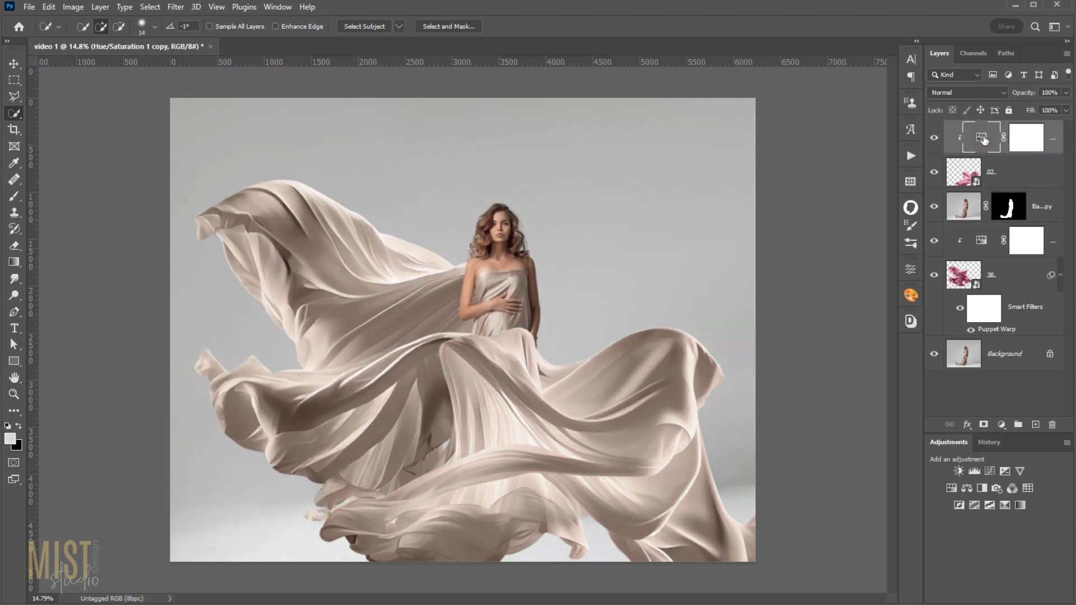
{"action": "double_click", "coordinate": [982, 139]}
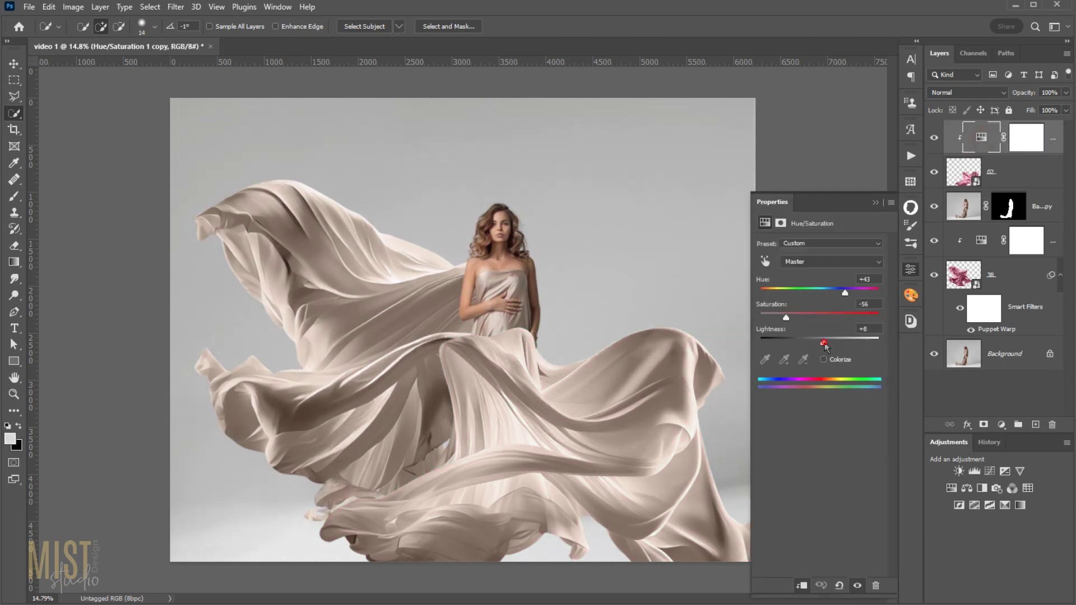
{"action": "left_click_drag", "start_coordinate": [823, 343], "coordinate": [820, 343]}
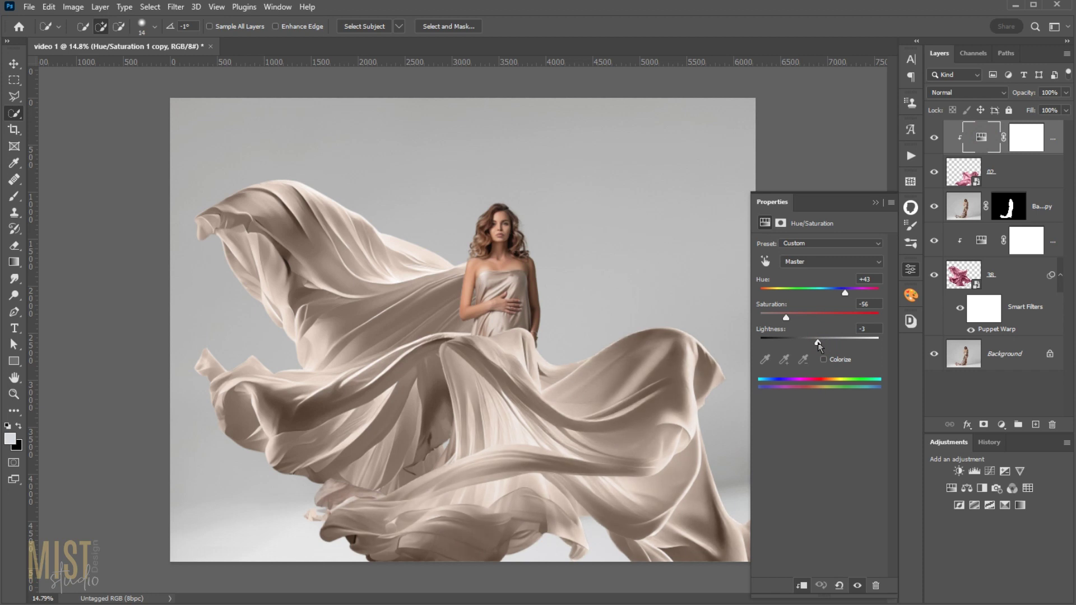
{"action": "left_click", "coordinate": [964, 174]}
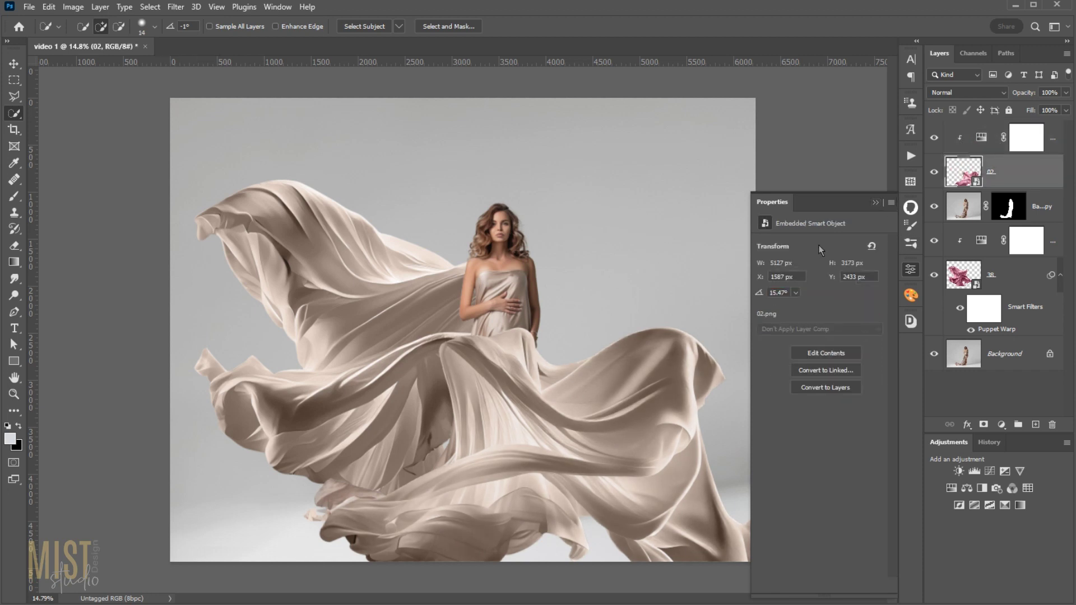
{"action": "left_click", "coordinate": [875, 203]}
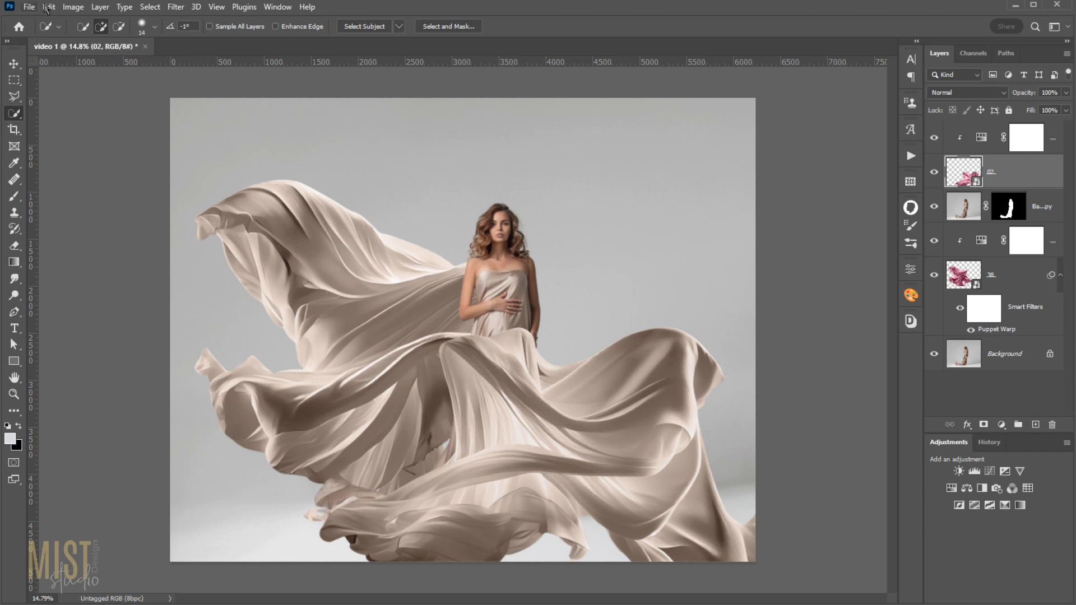
Start a Puppet Warp on layer 02 and pin the fabric at waist, edges and right side
{"action": "left_click", "coordinate": [48, 7]}
{"action": "left_click", "coordinate": [73, 261]}
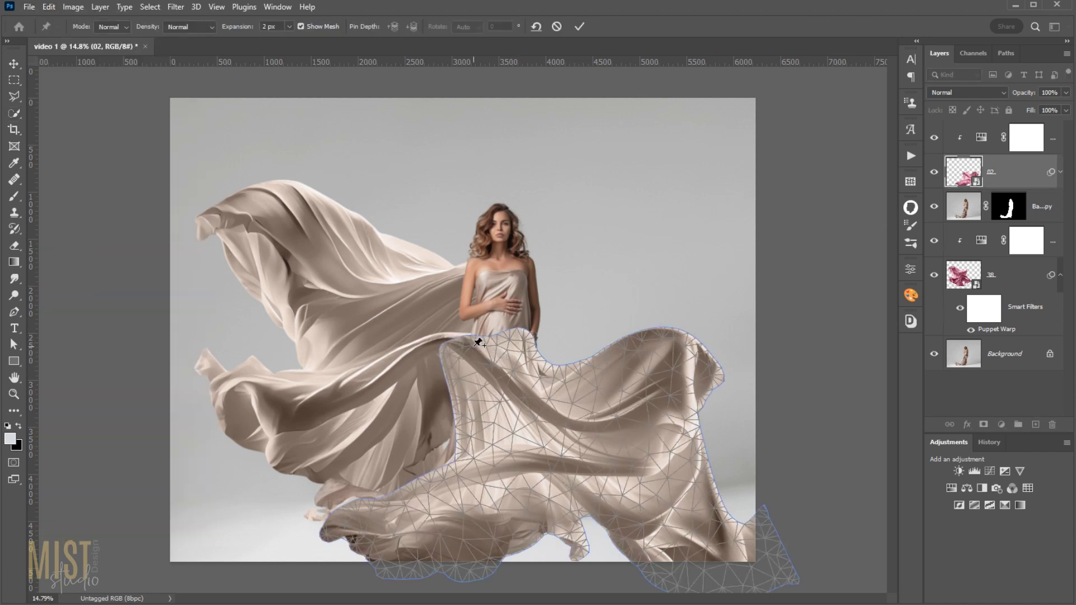
{"action": "left_click", "coordinate": [430, 498]}
{"action": "left_click", "coordinate": [662, 374]}
{"action": "left_click", "coordinate": [684, 499]}
{"action": "left_click", "coordinate": [458, 363]}
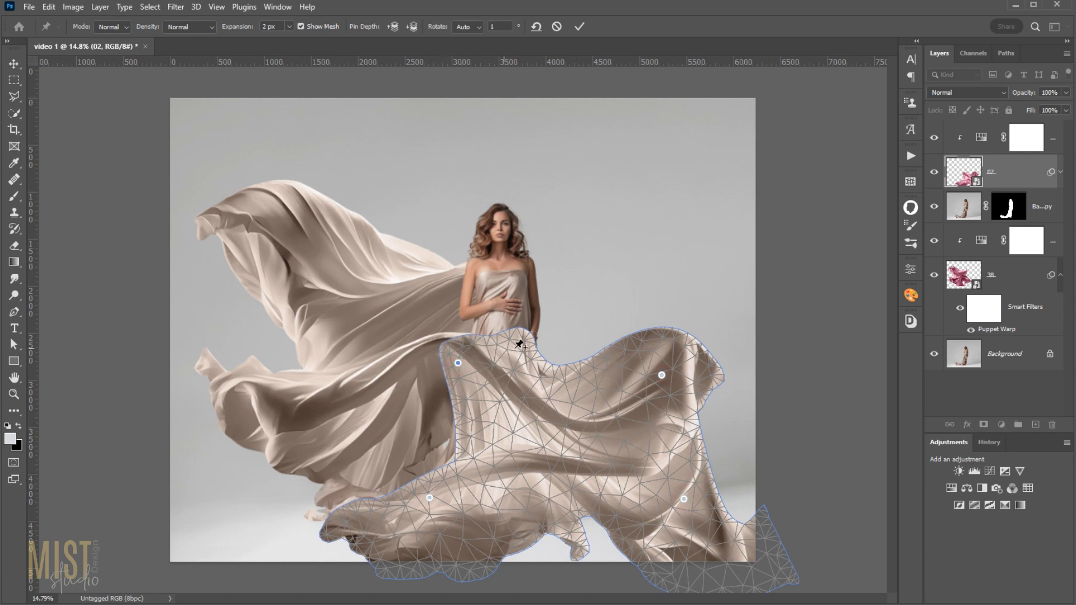
Drag the pins to pull the fabric into the waist and its left tip downward
{"action": "left_click_drag", "start_coordinate": [458, 363], "coordinate": [475, 358]}
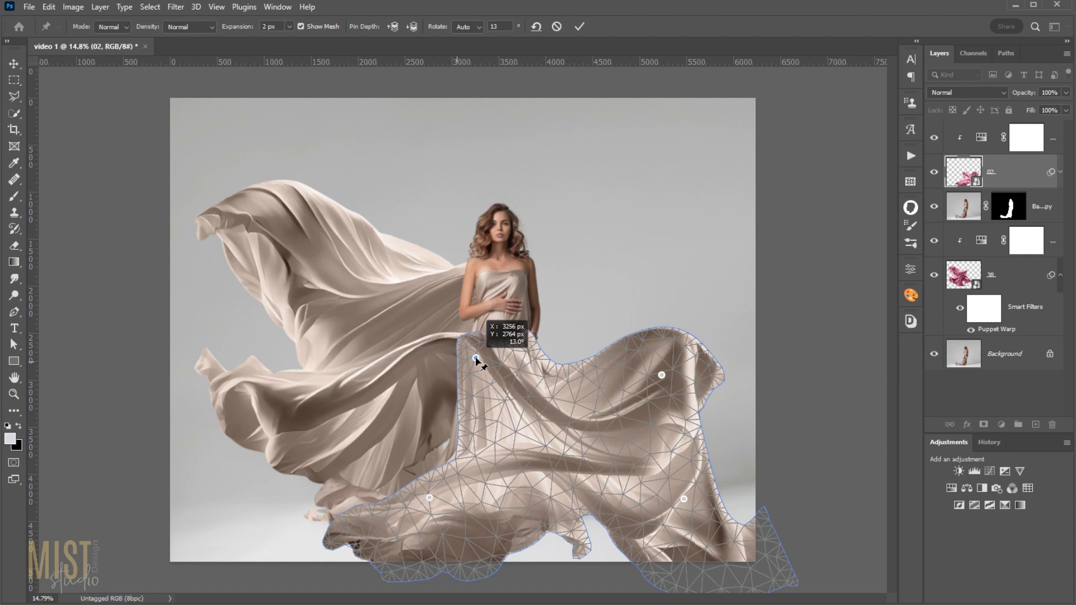
{"action": "left_click_drag", "start_coordinate": [459, 447], "coordinate": [455, 452]}
{"action": "left_click_drag", "start_coordinate": [476, 359], "coordinate": [486, 361]}
{"action": "left_click", "coordinate": [484, 335]}
{"action": "left_click_drag", "start_coordinate": [562, 388], "coordinate": [562, 398]}
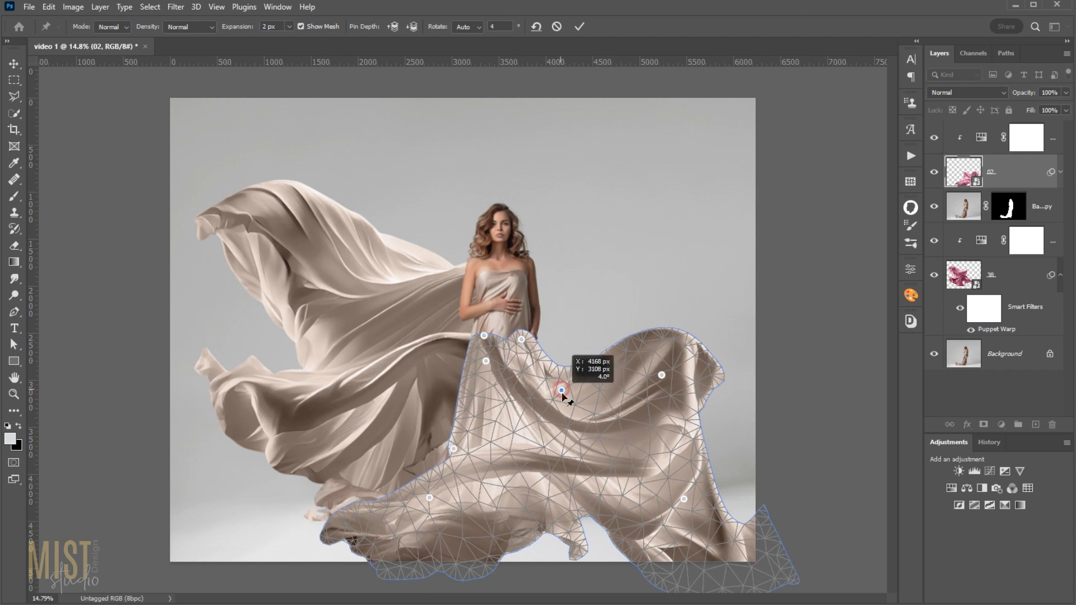
{"action": "left_click_drag", "start_coordinate": [662, 375], "coordinate": [685, 373]}
{"action": "left_click_drag", "start_coordinate": [574, 502], "coordinate": [574, 510]}
{"action": "mouse_move", "coordinate": [338, 521]}
{"action": "left_mouse_down"}
{"action": "mouse_move", "coordinate": [360, 579]}
{"action": "mouse_move", "coordinate": [344, 555]}
{"action": "left_mouse_up"}
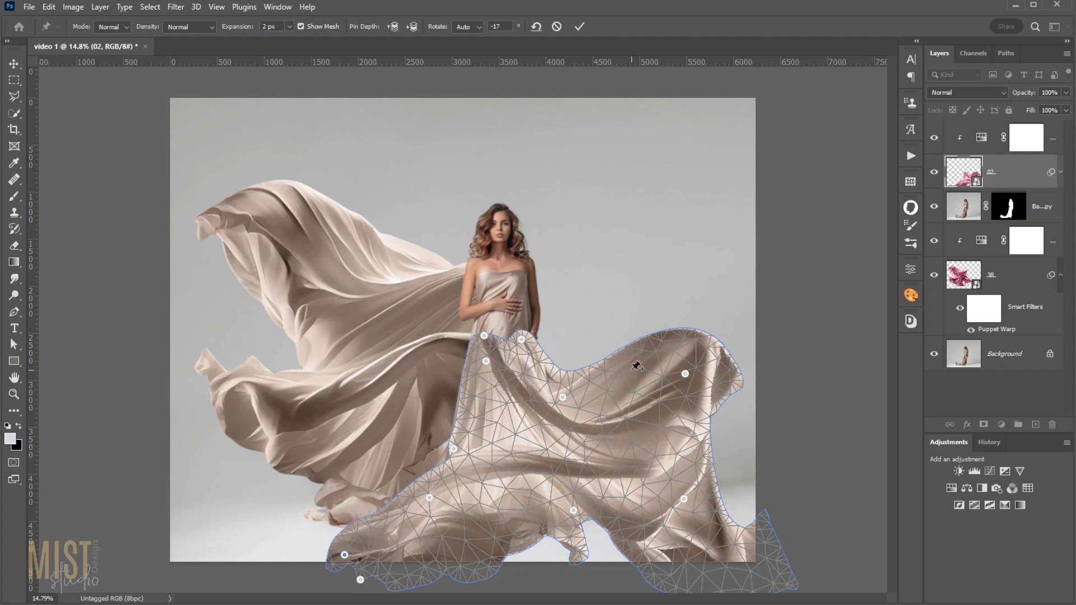
{"action": "left_click_drag", "start_coordinate": [454, 449], "coordinate": [453, 447]}
{"action": "left_click", "coordinate": [578, 26]}
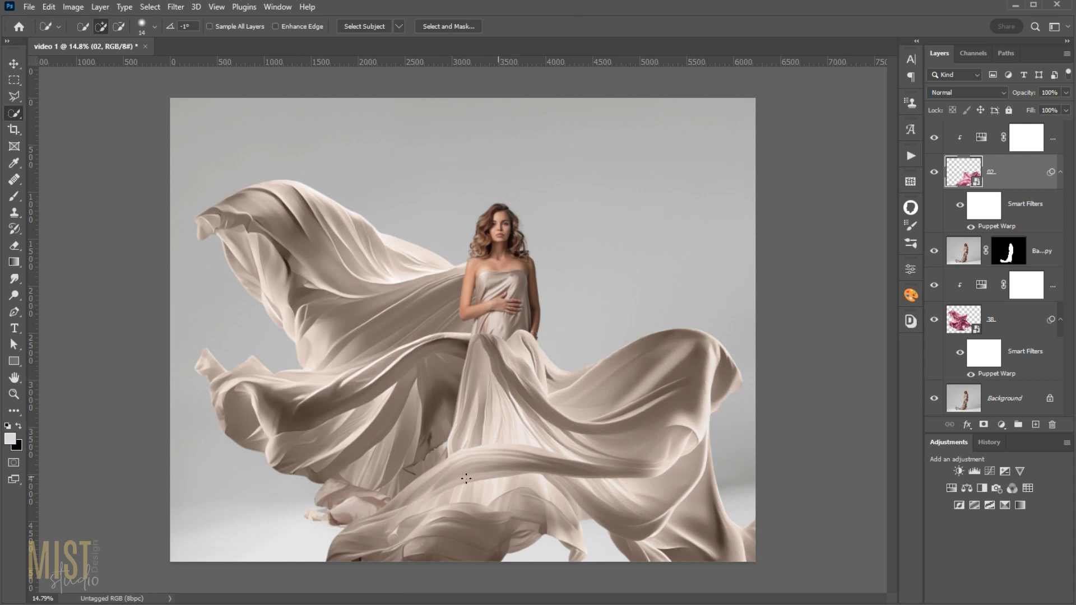
Mask layer 02 and paint black over the belly, skirt streak and her hand
{"action": "scroll", "coordinate": [486, 235], "scroll_direction": "up", "scroll_amount": 3}
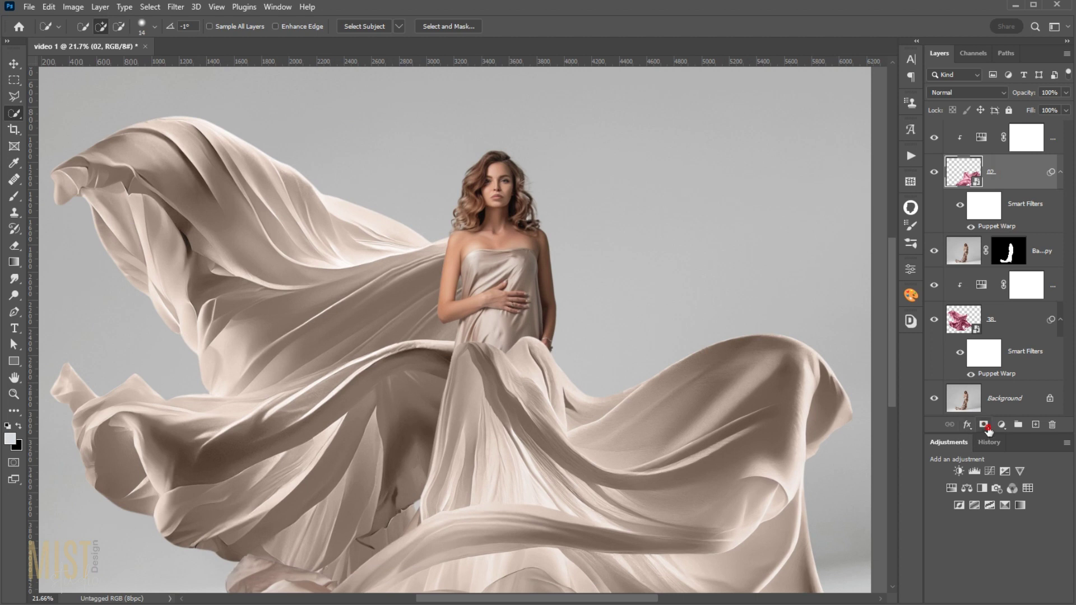
{"action": "left_click", "coordinate": [987, 429]}
{"action": "left_click", "coordinate": [14, 196]}
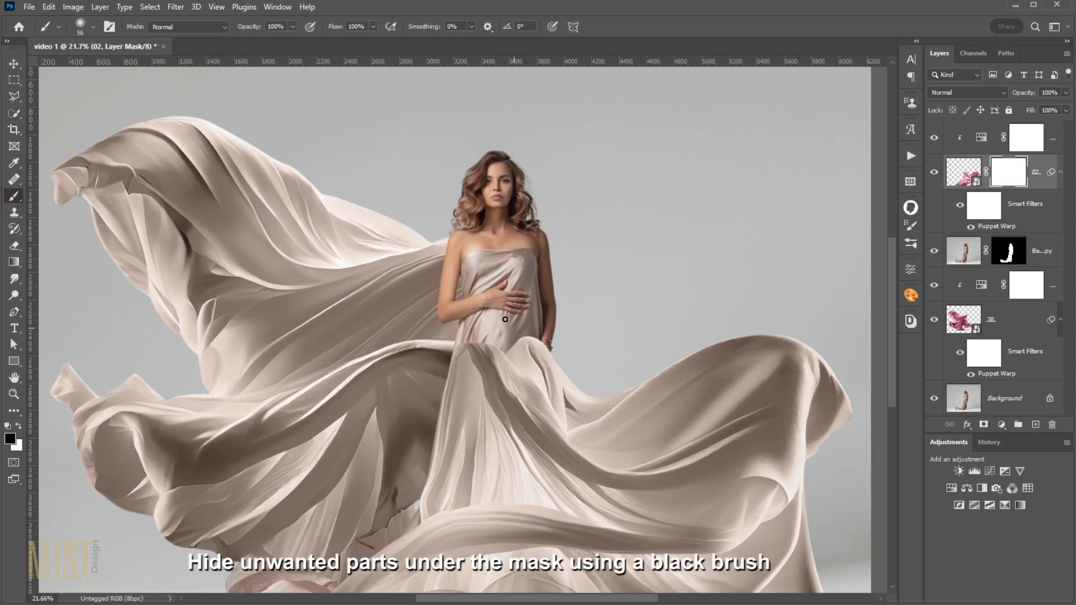
{"action": "right_click", "coordinate": [497, 357], "text": "alt"}
{"action": "mouse_move", "coordinate": [478, 334]}
{"action": "left_mouse_down"}
{"action": "mouse_move", "coordinate": [457, 342]}
{"action": "mouse_move", "coordinate": [468, 355]}
{"action": "mouse_move", "coordinate": [520, 333]}
{"action": "left_mouse_up"}
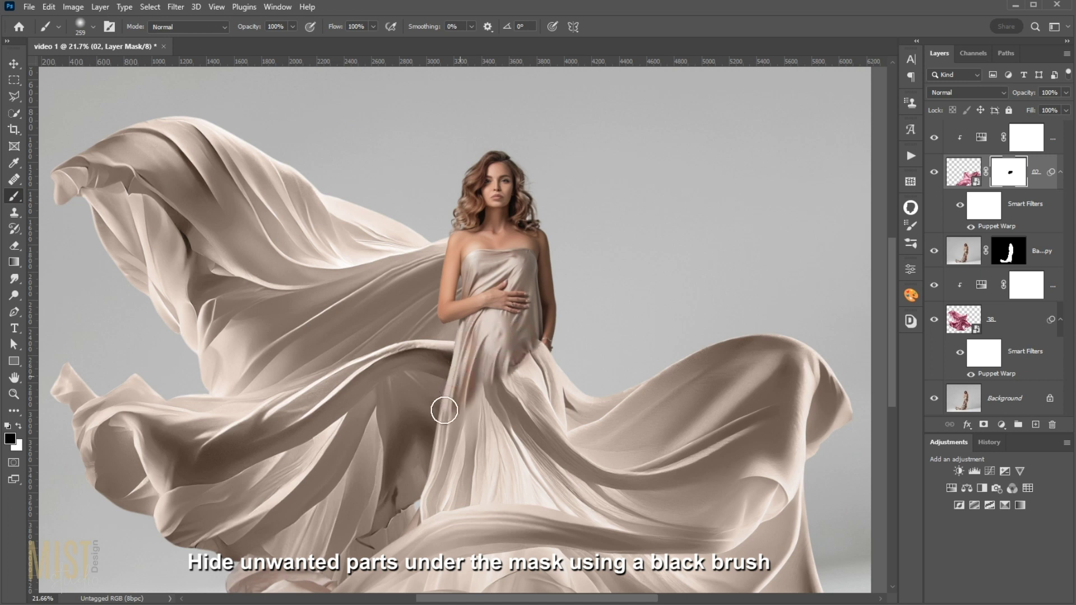
{"action": "right_click", "coordinate": [458, 387], "text": "alt"}
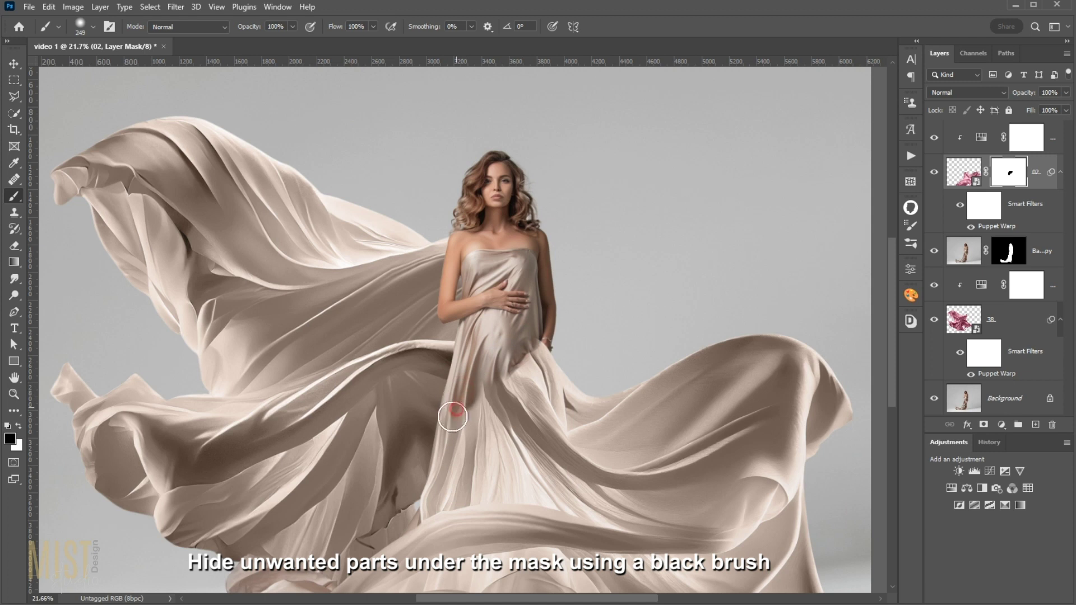
{"action": "left_click_drag", "start_coordinate": [462, 405], "coordinate": [449, 439]}
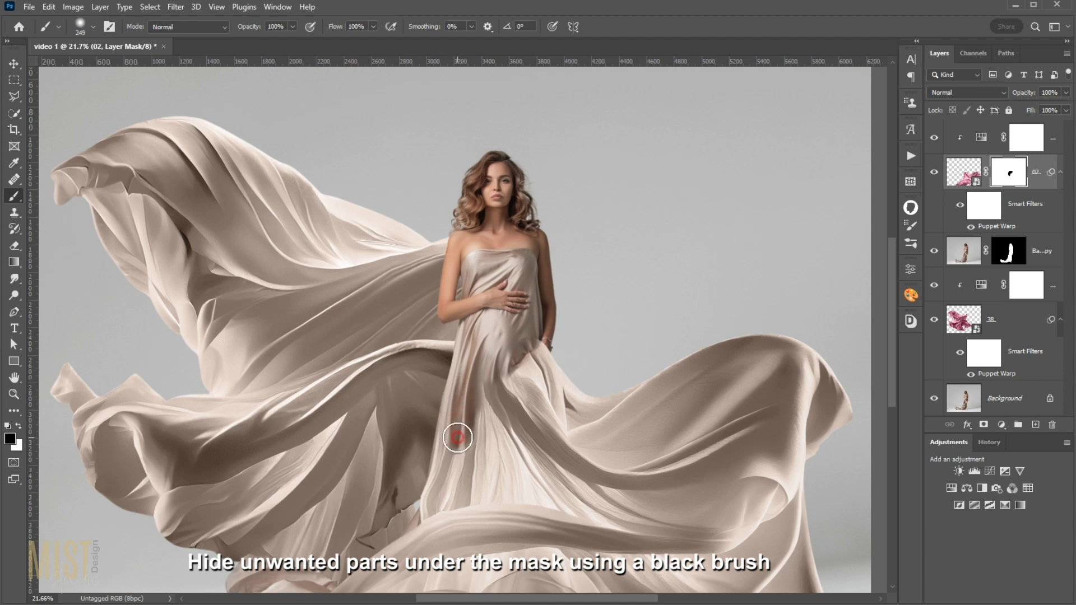
{"action": "scroll", "coordinate": [530, 344], "scroll_direction": "up", "scroll_amount": 3}
{"action": "right_click", "coordinate": [523, 359], "text": "alt"}
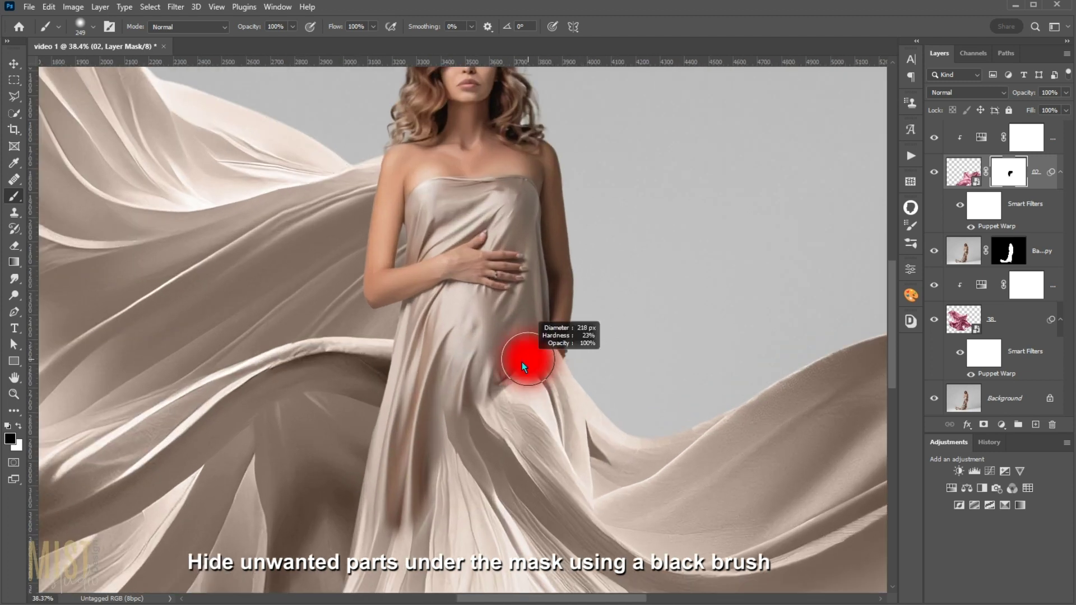
{"action": "mouse_move", "coordinate": [515, 366]}
{"action": "left_mouse_down"}
{"action": "mouse_move", "coordinate": [505, 368]}
{"action": "mouse_move", "coordinate": [547, 339]}
{"action": "mouse_move", "coordinate": [550, 361]}
{"action": "mouse_move", "coordinate": [512, 387]}
{"action": "mouse_move", "coordinate": [543, 370]}
{"action": "mouse_move", "coordinate": [535, 364]}
{"action": "mouse_move", "coordinate": [577, 380]}
{"action": "left_mouse_up"}
Paint white with a ~317 px brush to blend the fabric over the dress and leg
{"action": "key", "text": "x"}
{"action": "key", "text": "x"}
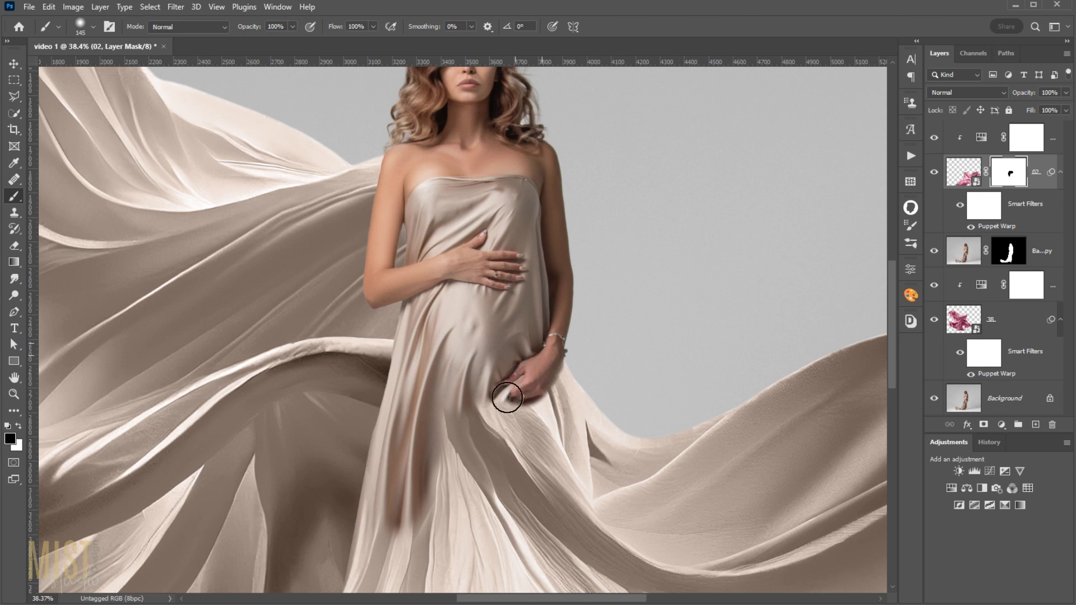
{"action": "scroll", "coordinate": [519, 402], "scroll_direction": "down", "scroll_amount": 2}
{"action": "scroll", "coordinate": [504, 404], "scroll_direction": "down", "scroll_amount": 2}
{"action": "scroll", "coordinate": [502, 381], "scroll_direction": "up", "scroll_amount": 1}
{"action": "right_click", "coordinate": [491, 353], "text": "alt"}
{"action": "left_click_drag", "start_coordinate": [491, 353], "coordinate": [479, 358]}
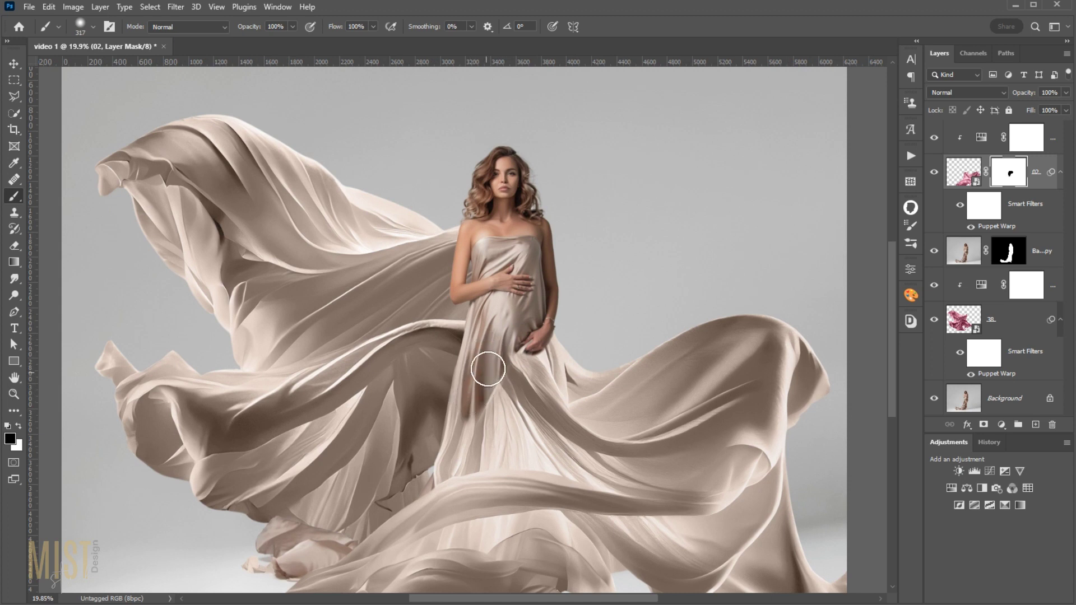
{"action": "left_click_drag", "start_coordinate": [489, 357], "coordinate": [423, 500]}
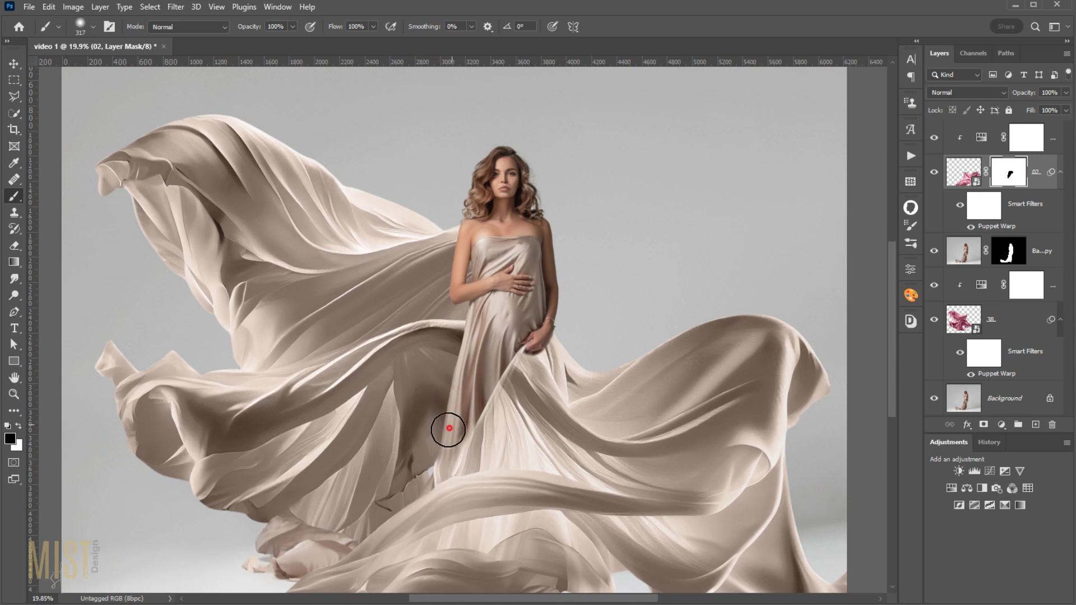
{"action": "scroll", "coordinate": [414, 487], "scroll_direction": "down", "scroll_amount": 2}
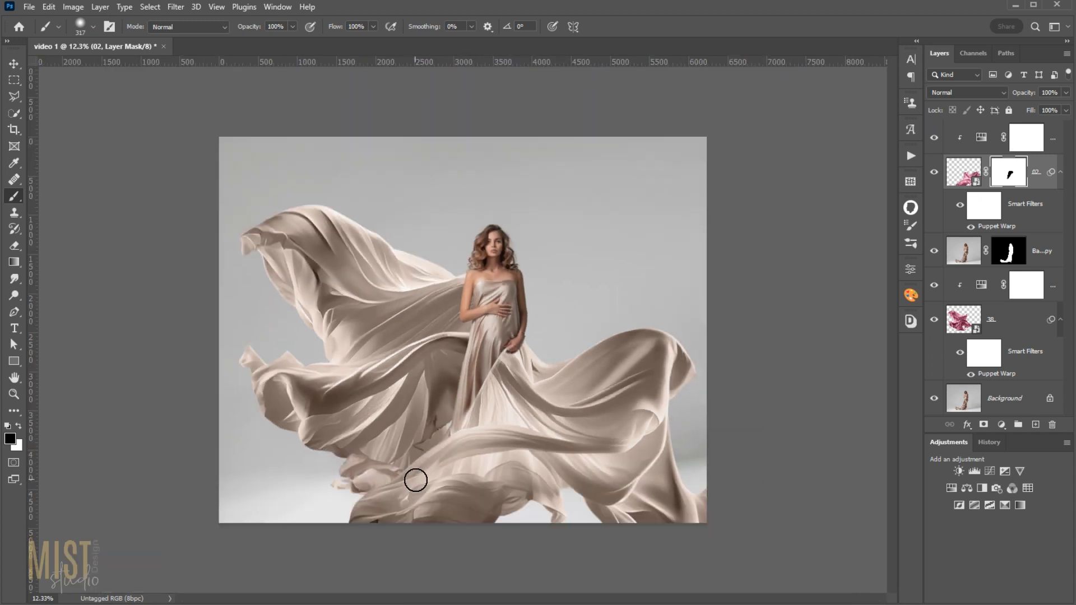
{"action": "scroll", "coordinate": [448, 560], "scroll_direction": "up", "scroll_amount": 2}
{"action": "scroll", "coordinate": [450, 572], "scroll_direction": "up", "scroll_amount": 1}
{"action": "scroll", "coordinate": [447, 570], "scroll_direction": "down", "scroll_amount": 2}
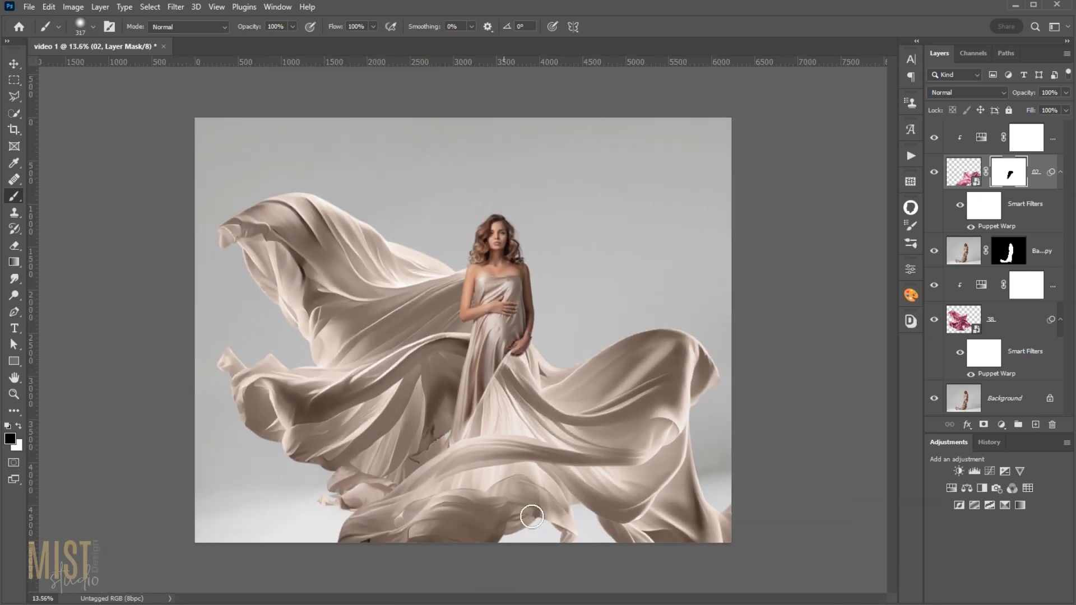
{"action": "scroll", "coordinate": [543, 367], "scroll_direction": "up", "scroll_amount": 2}
{"action": "scroll", "coordinate": [533, 365], "scroll_direction": "up", "scroll_amount": 1}
{"action": "left_click_drag", "start_coordinate": [533, 366], "coordinate": [531, 358]}
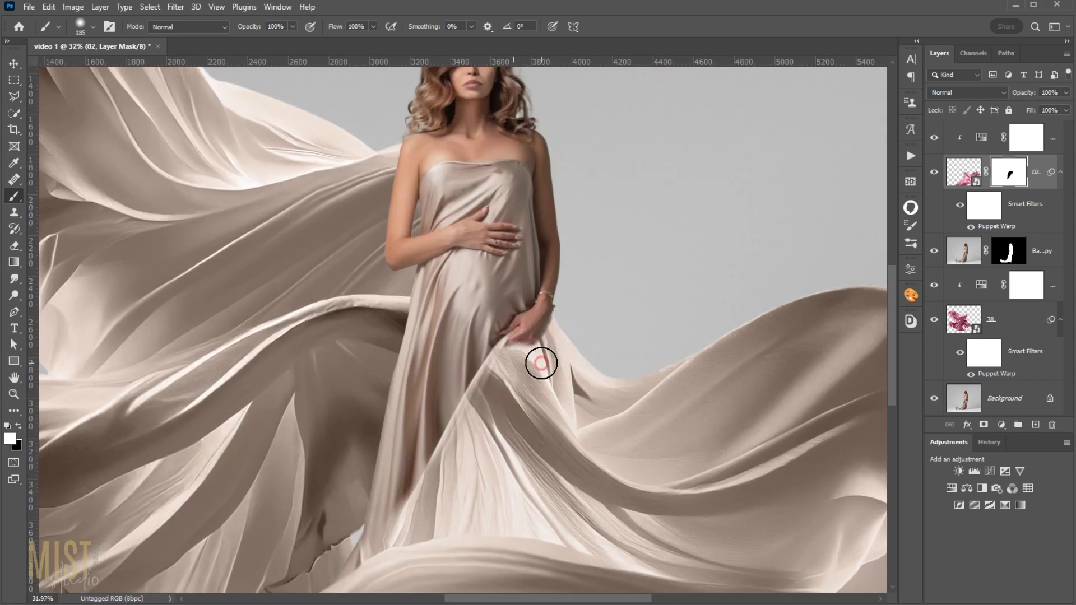
{"action": "scroll", "coordinate": [505, 404], "scroll_direction": "down", "scroll_amount": 3}
{"action": "scroll", "coordinate": [503, 431], "scroll_direction": "down", "scroll_amount": 1}
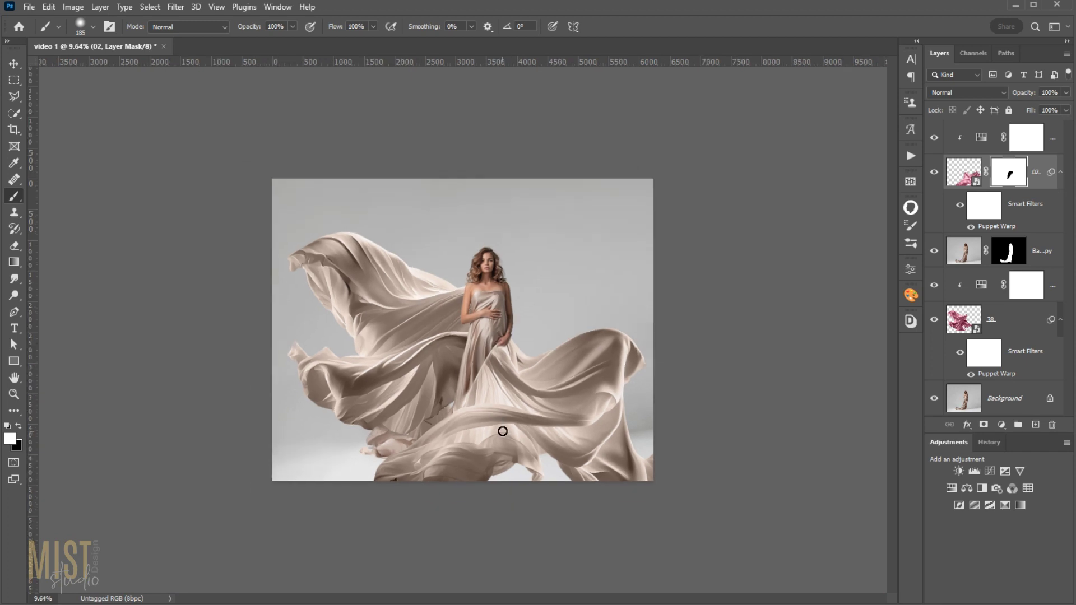
Add a Levels adjustment with midtones 0.86 set to Luminosity blending
{"action": "left_click", "coordinate": [958, 166]}
{"action": "left_click", "coordinate": [974, 472]}
{"action": "left_click_drag", "start_coordinate": [829, 336], "coordinate": [834, 337]}
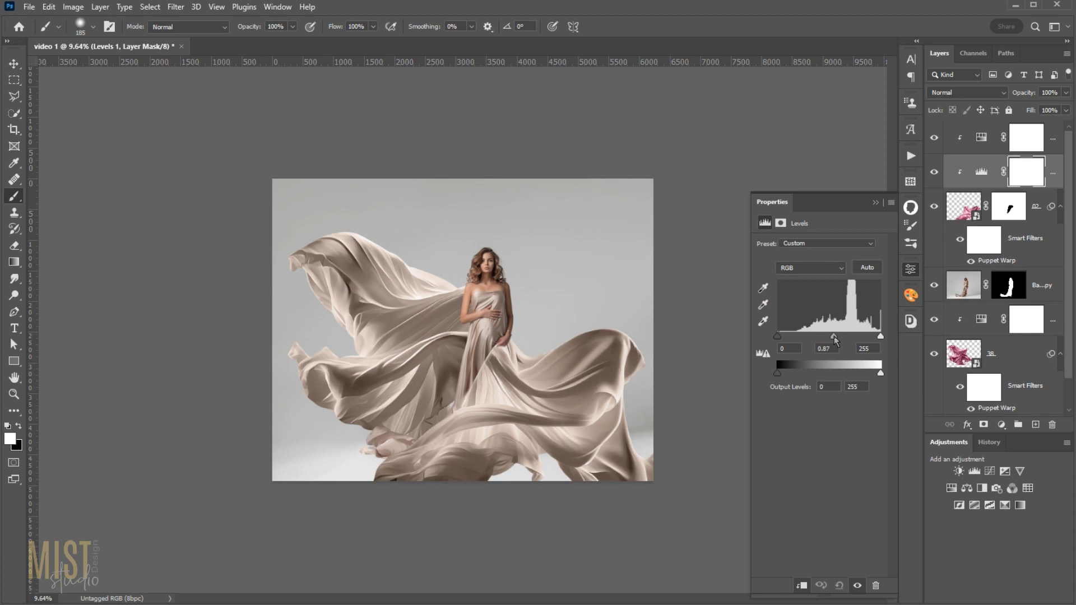
{"action": "left_click", "coordinate": [965, 92]}
{"action": "left_click", "coordinate": [953, 401]}
Close Levels properties, select cloth layer 02 and bring up the Filter menu
{"action": "left_click", "coordinate": [876, 202]}
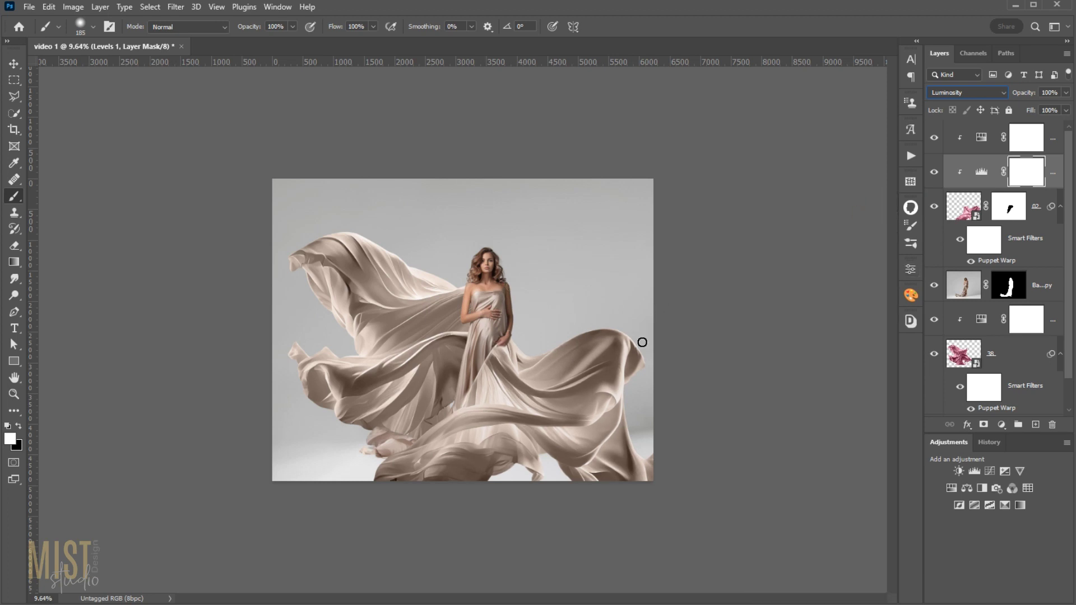
{"action": "key", "text": "alt+bracketleft"}
{"action": "left_click", "coordinate": [177, 8]}
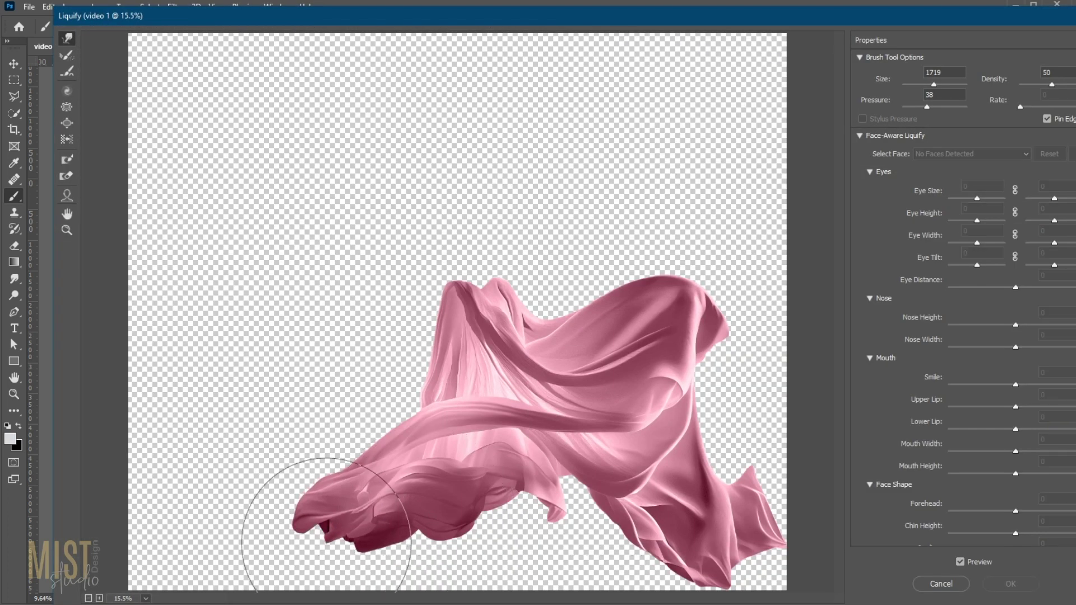
Bloat the cloth's lower-left folds with Liquify and apply it
{"action": "left_click", "coordinate": [67, 123]}
{"action": "left_click_drag", "start_coordinate": [426, 485], "coordinate": [385, 447]}
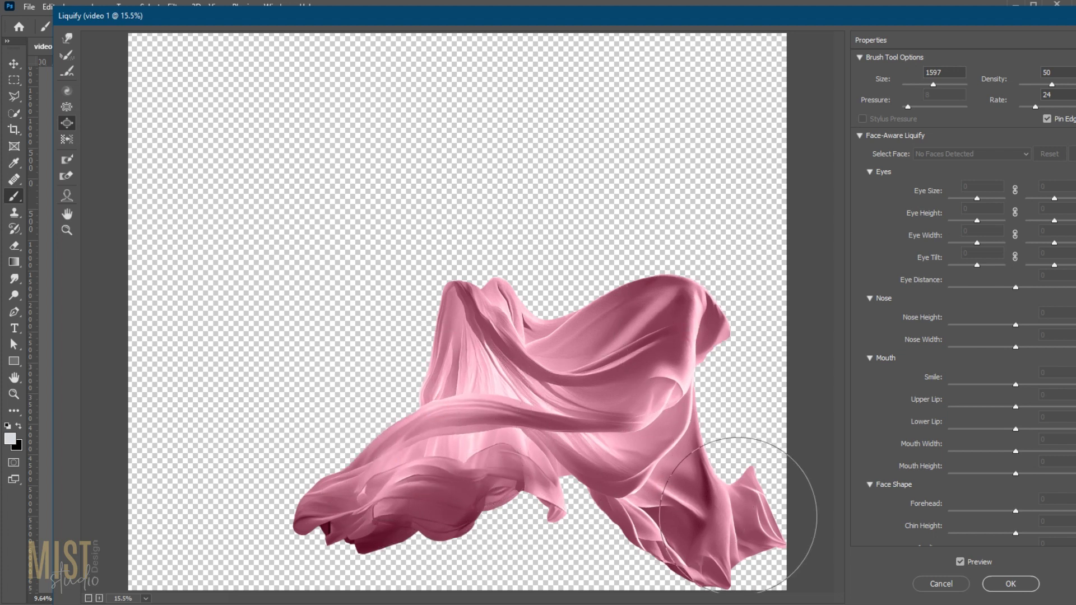
{"action": "left_click", "coordinate": [1013, 584]}
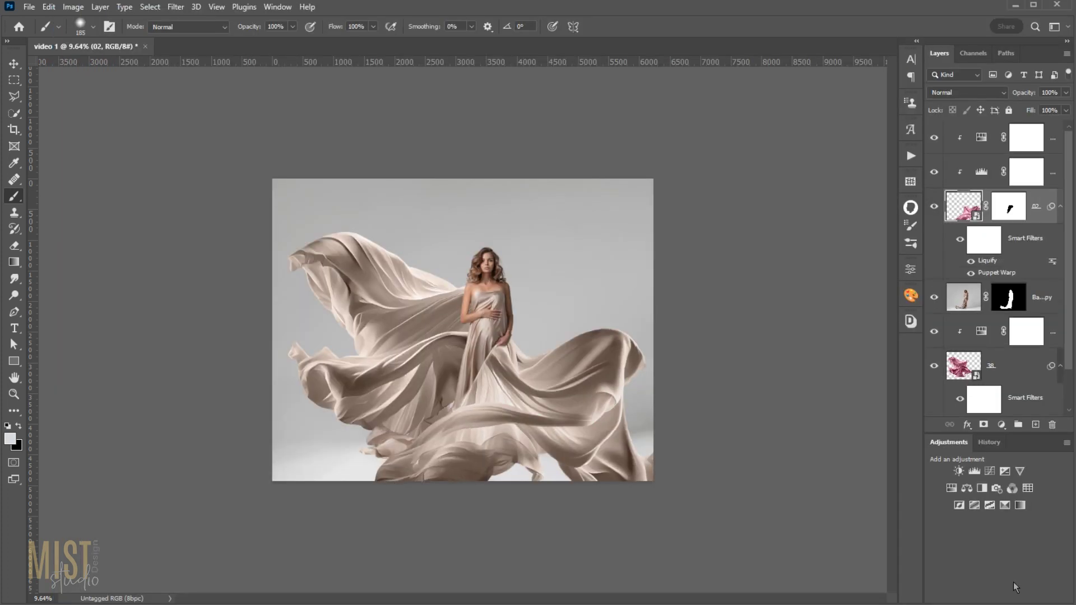
Zoom in and solo the Background photo briefly to compare against the composite
{"action": "key", "text": "ctrl+plus"}
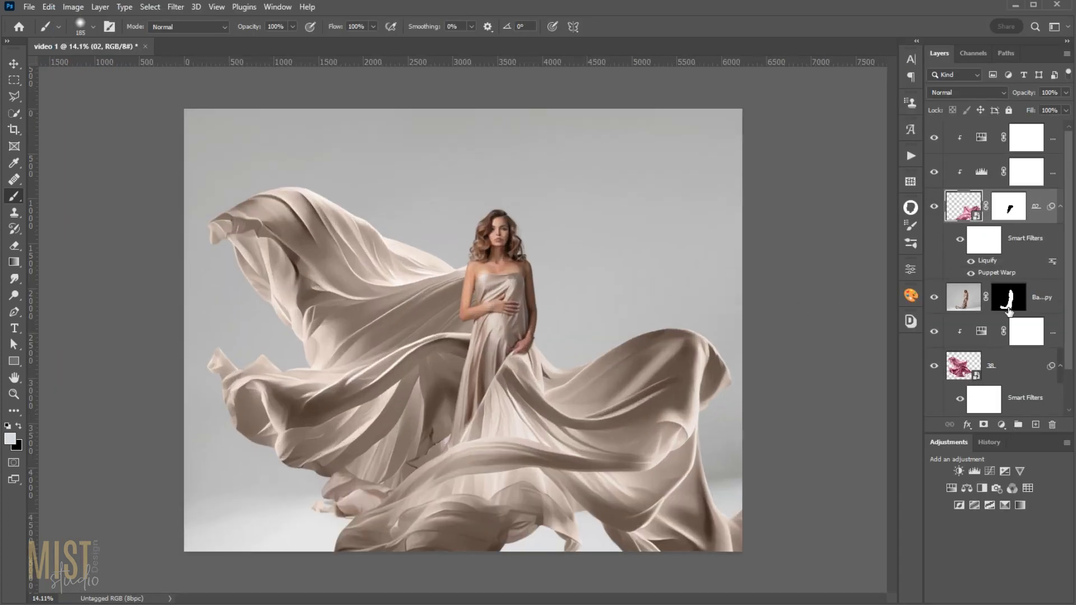
{"action": "scroll", "coordinate": [1019, 293], "scroll_direction": "down", "scroll_amount": 2}
{"action": "left_click", "coordinate": [934, 401], "text": "alt"}
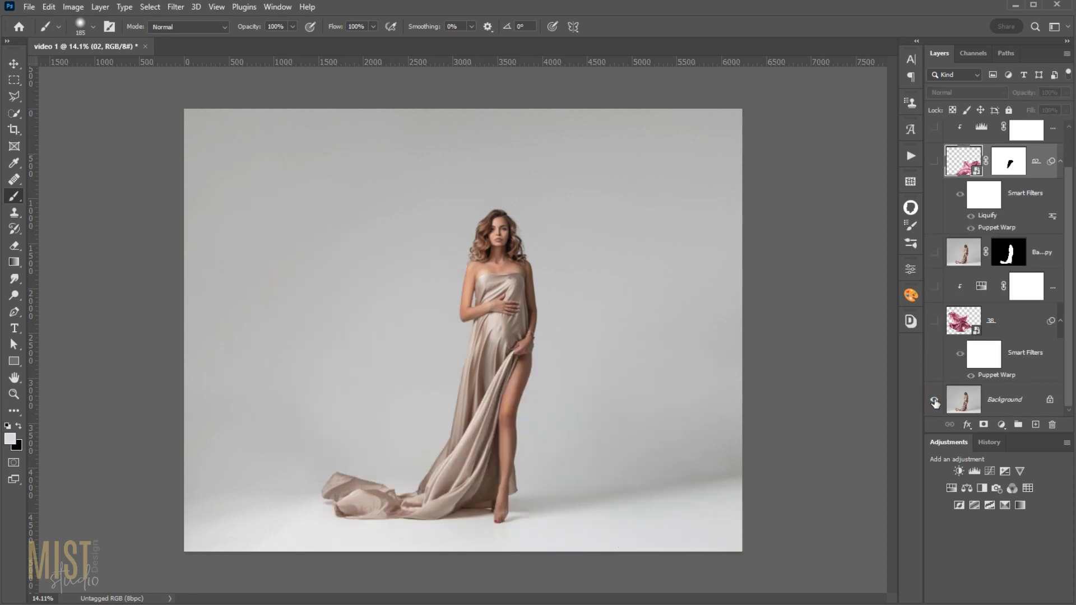
{"action": "left_click", "coordinate": [934, 401], "text": "alt"}
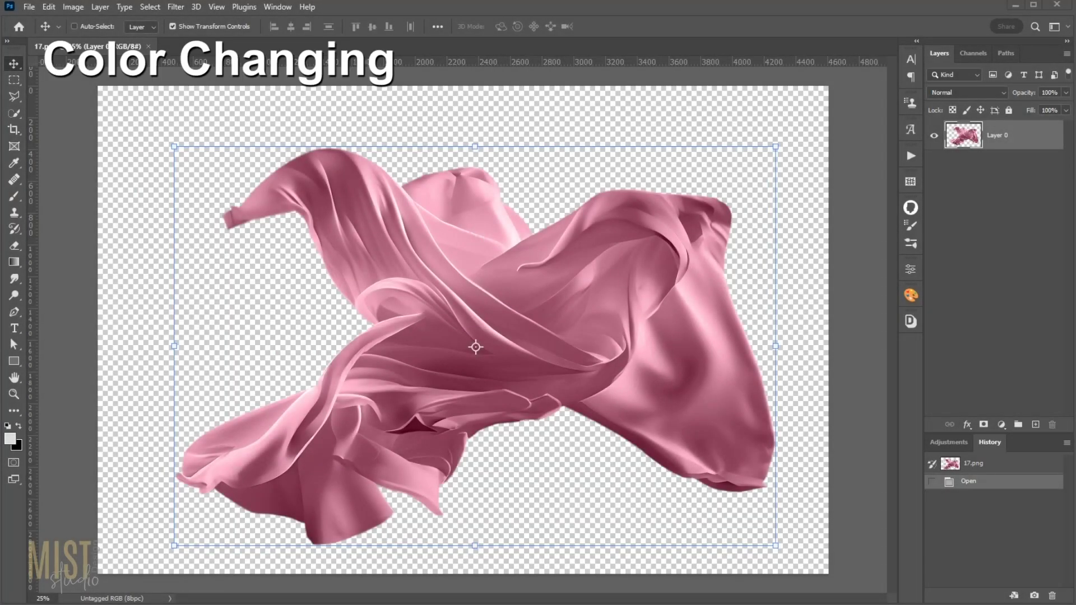
Add a white Solid Color fill layer and move it beneath Layer 0
{"action": "left_click", "coordinate": [1007, 428]}
{"action": "left_click", "coordinate": [1033, 197]}
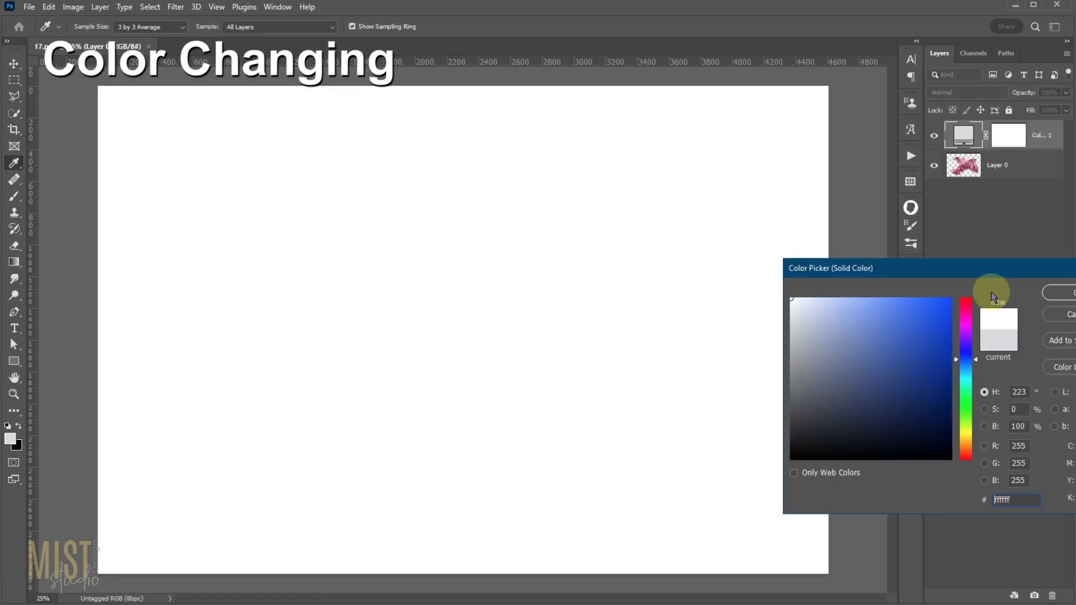
{"action": "left_click", "coordinate": [1059, 291]}
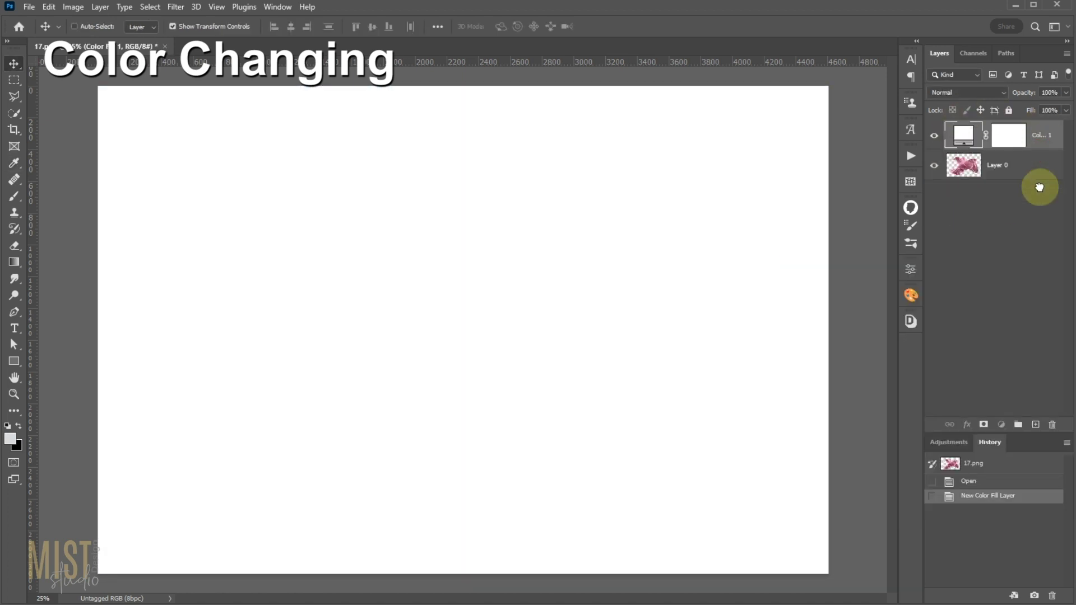
{"action": "left_click_drag", "start_coordinate": [1039, 188], "coordinate": [1036, 190]}
{"action": "left_click", "coordinate": [1019, 136]}
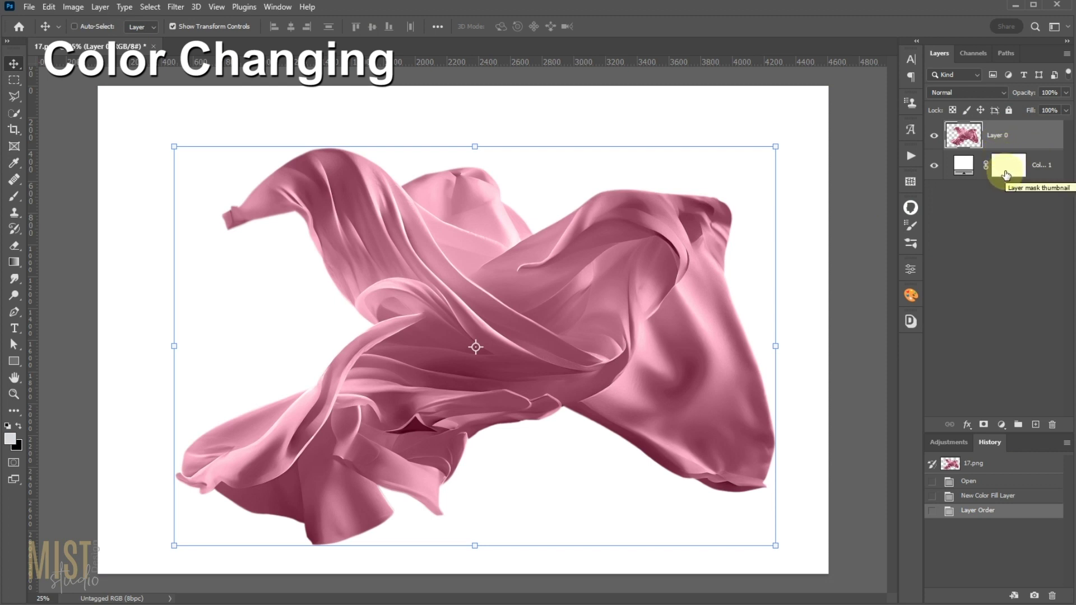
{"action": "left_click", "coordinate": [957, 443]}
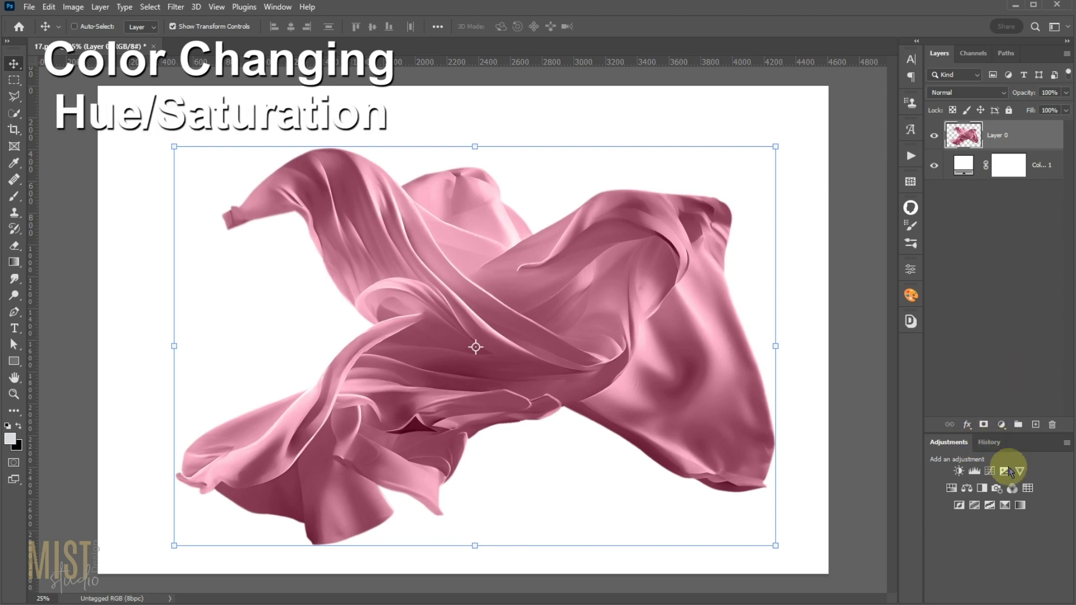
{"action": "left_click", "coordinate": [951, 488]}
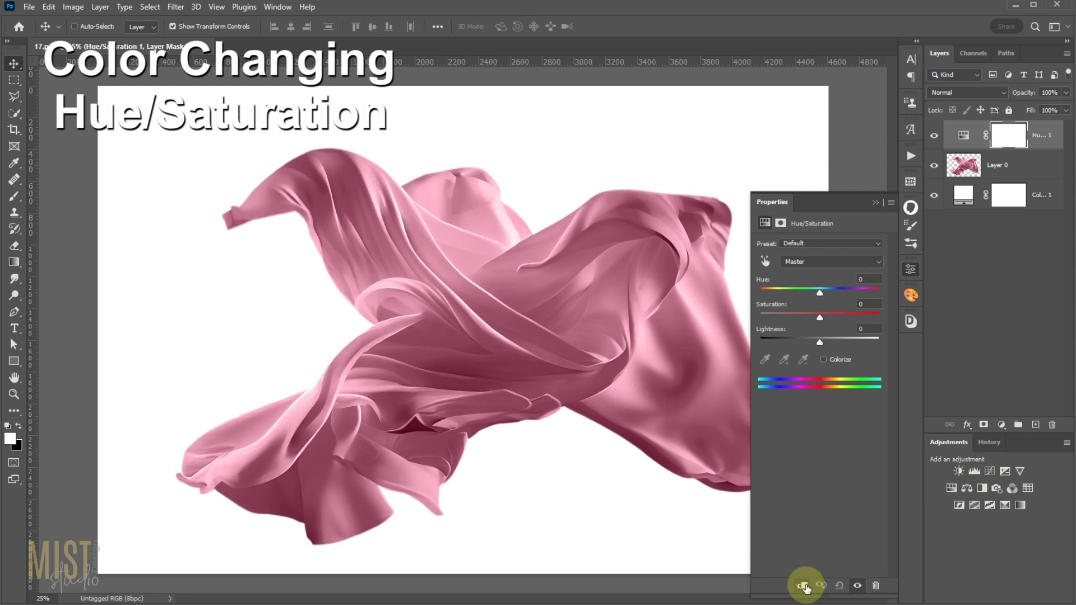
{"action": "left_click", "coordinate": [803, 585]}
{"action": "mouse_move", "coordinate": [820, 292]}
{"action": "left_mouse_down"}
{"action": "mouse_move", "coordinate": [784, 293]}
{"action": "mouse_move", "coordinate": [797, 322]}
{"action": "mouse_move", "coordinate": [852, 318]}
{"action": "left_mouse_up"}
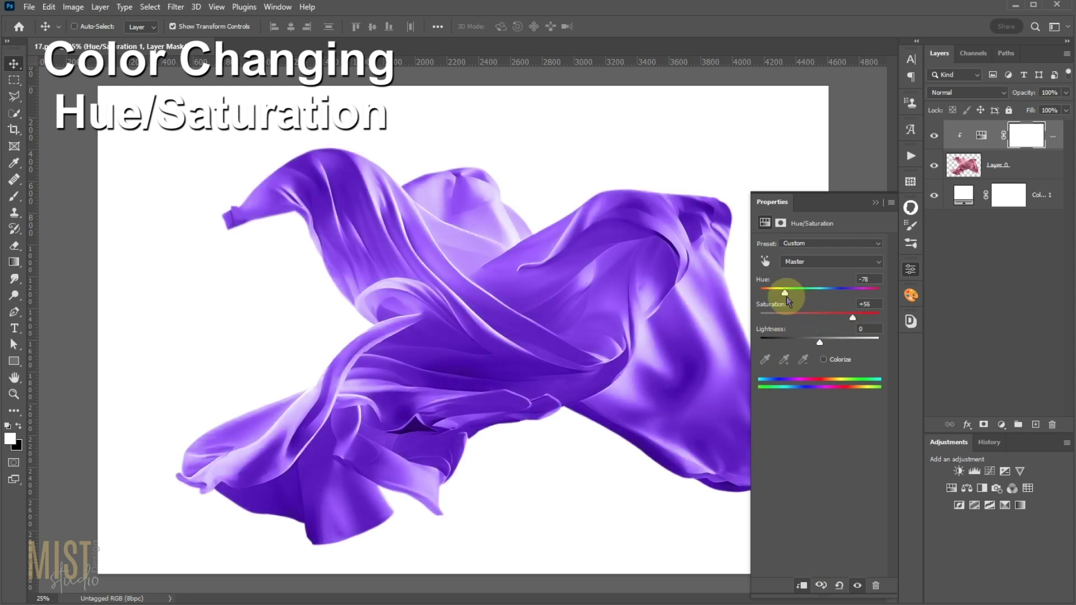
{"action": "left_click_drag", "start_coordinate": [785, 293], "coordinate": [836, 293]}
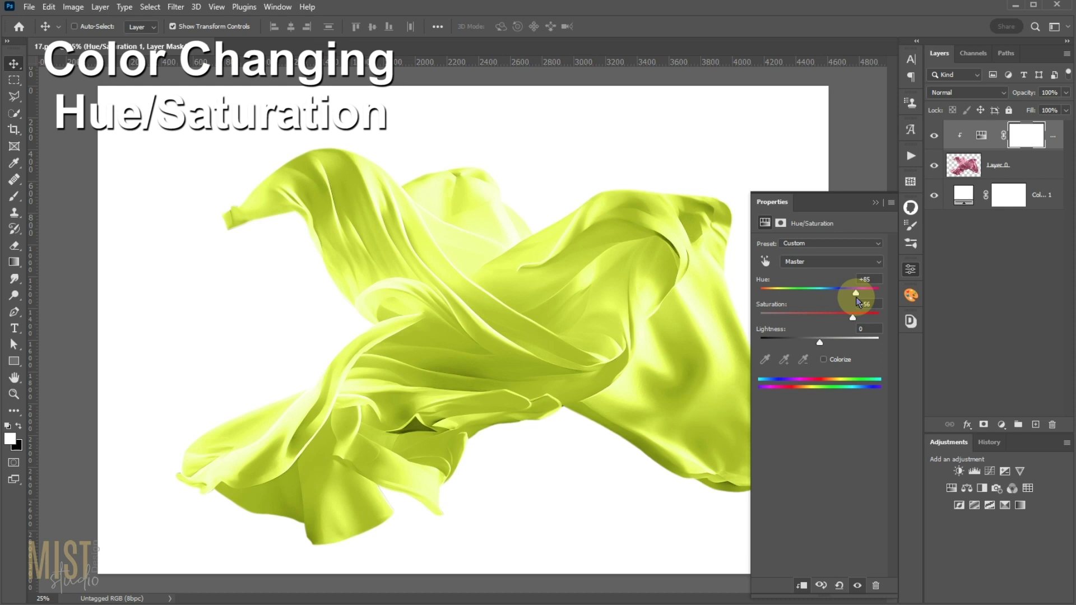
{"action": "mouse_move", "coordinate": [837, 293]}
{"action": "left_mouse_down"}
{"action": "mouse_move", "coordinate": [846, 317]}
{"action": "mouse_move", "coordinate": [813, 342]}
{"action": "left_mouse_up"}
{"action": "mouse_move", "coordinate": [839, 292]}
{"action": "left_mouse_down"}
{"action": "mouse_move", "coordinate": [827, 293]}
{"action": "mouse_move", "coordinate": [848, 317]}
{"action": "left_mouse_up"}
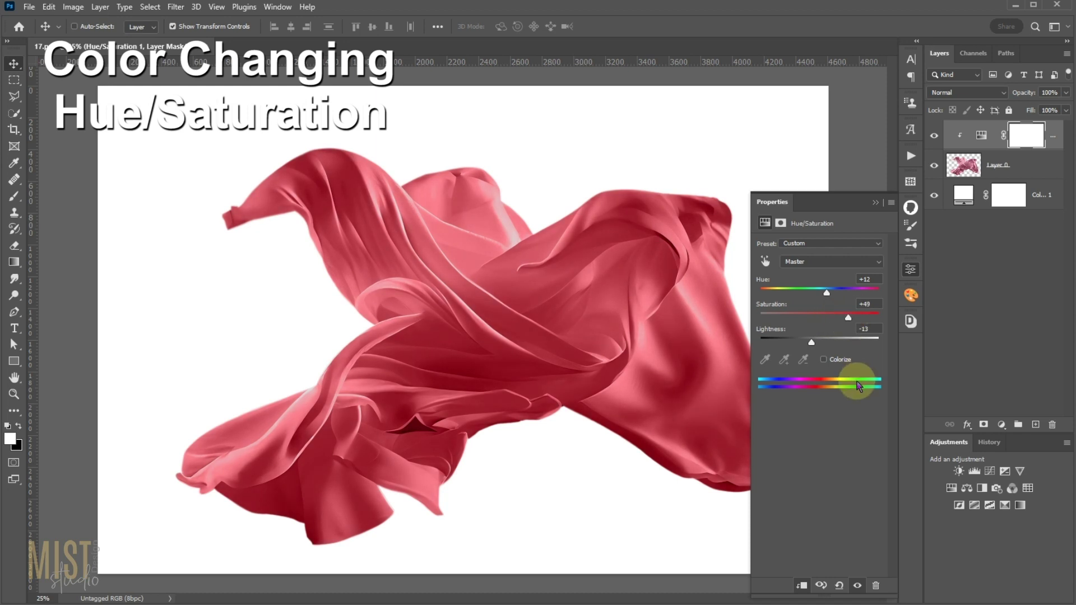
{"action": "left_click", "coordinate": [876, 202]}
{"action": "left_click", "coordinate": [934, 136]}
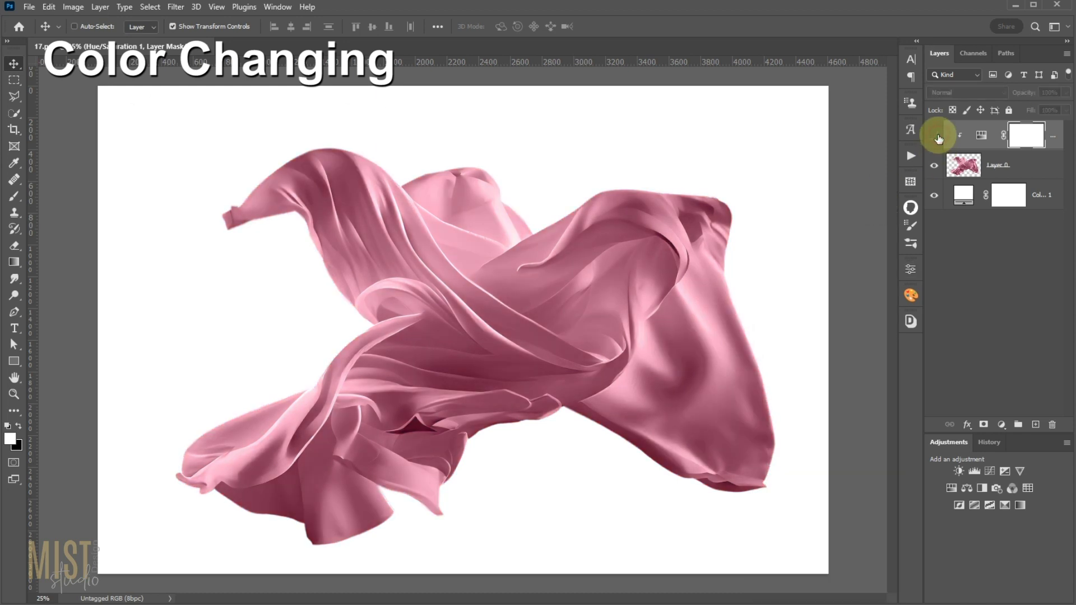
{"action": "left_click_drag", "start_coordinate": [1054, 146], "coordinate": [1053, 425]}
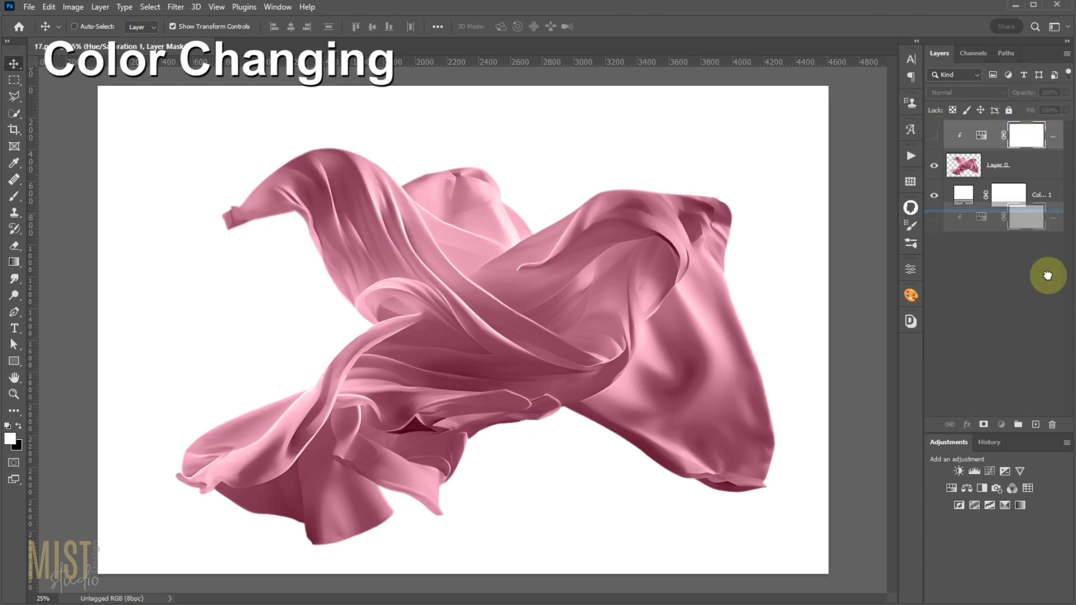
Enable a Multiply Color Overlay in Layer 0's Layer Style
{"action": "double_click", "coordinate": [1026, 148]}
{"action": "left_click_drag", "start_coordinate": [986, 48], "coordinate": [878, 50]}
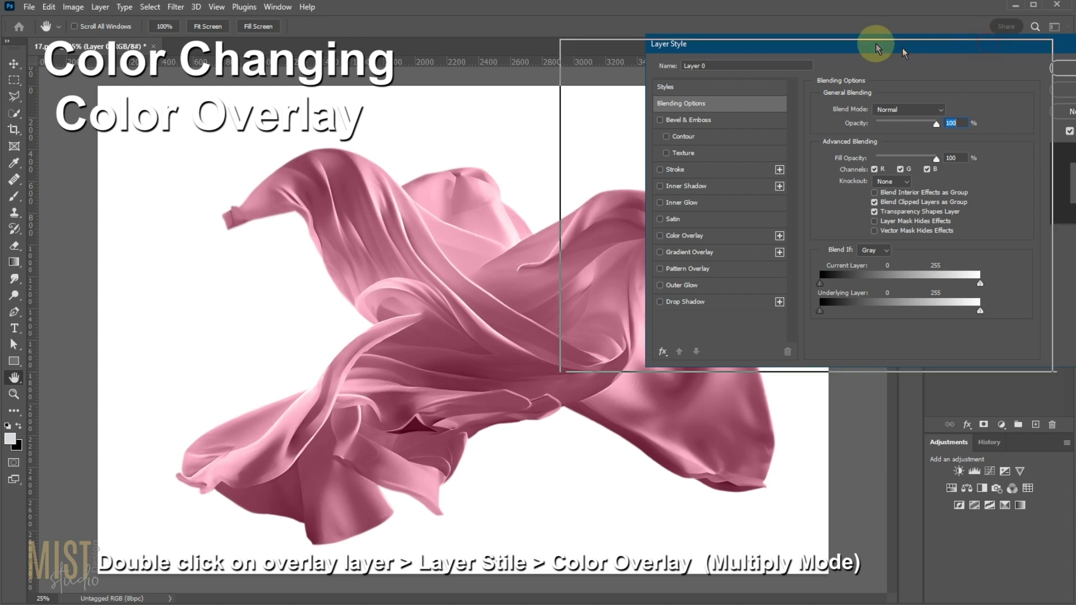
{"action": "left_click", "coordinate": [584, 238]}
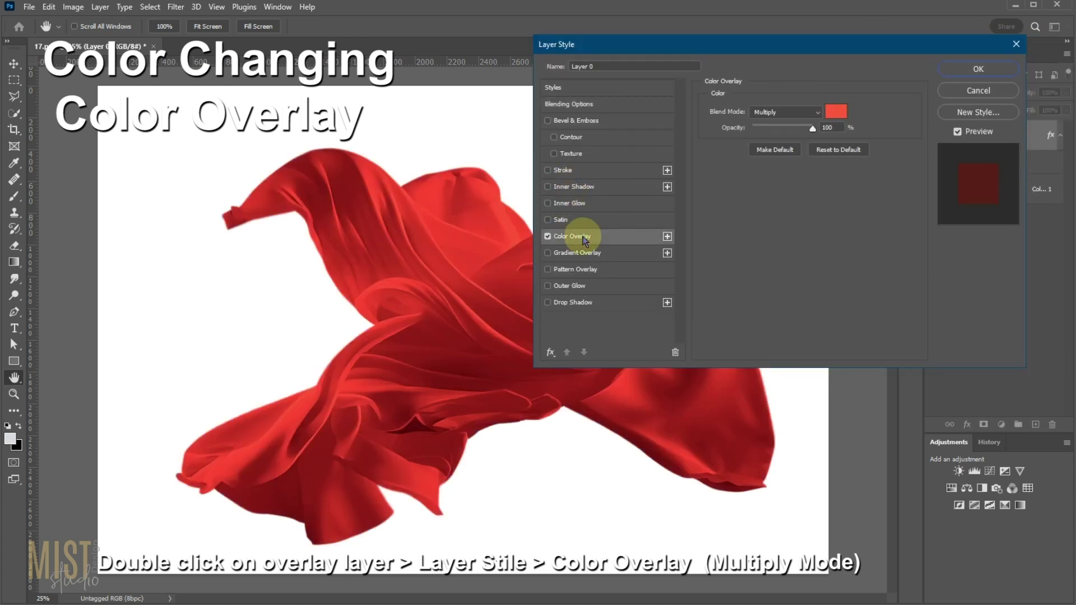
{"action": "left_click", "coordinate": [813, 113]}
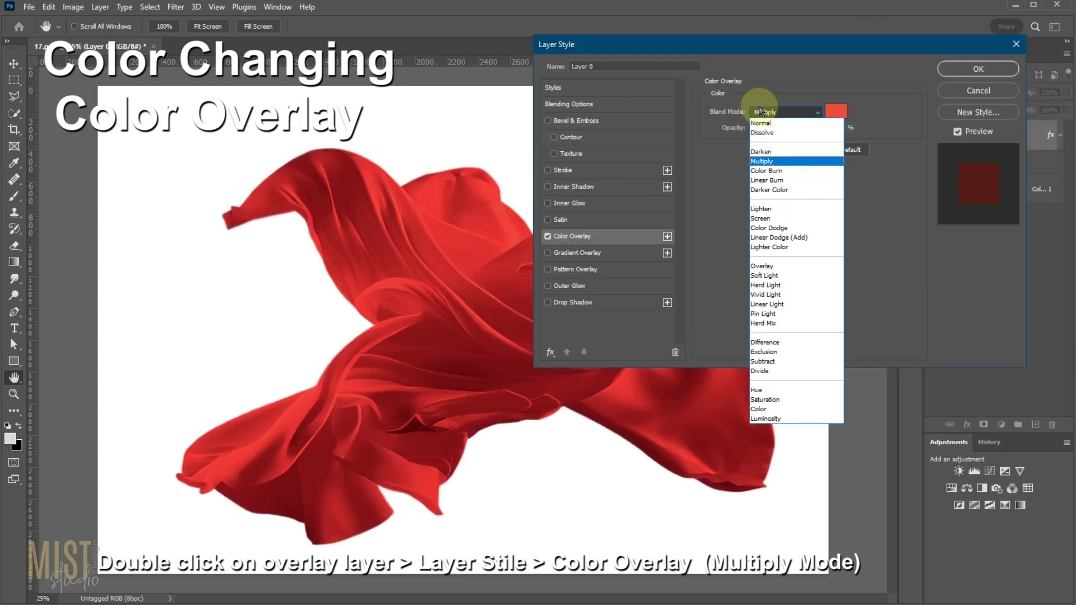
{"action": "left_click", "coordinate": [857, 204]}
{"action": "left_click", "coordinate": [837, 113]}
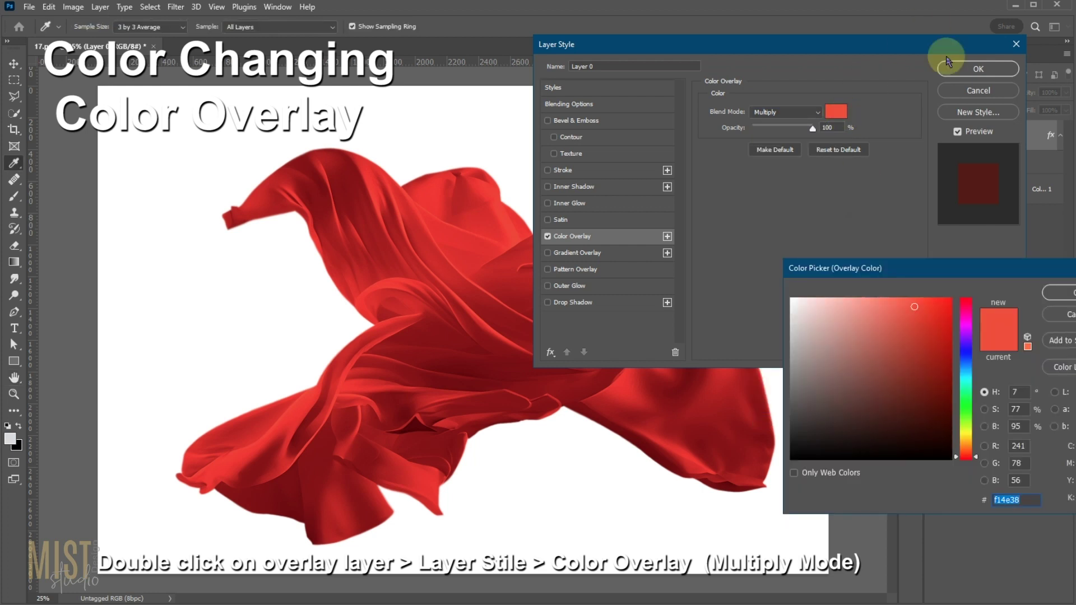
Try blue and green overlay colours before settling on magenta
{"action": "left_click", "coordinate": [966, 351]}
{"action": "left_click_drag", "start_coordinate": [968, 391], "coordinate": [969, 429]}
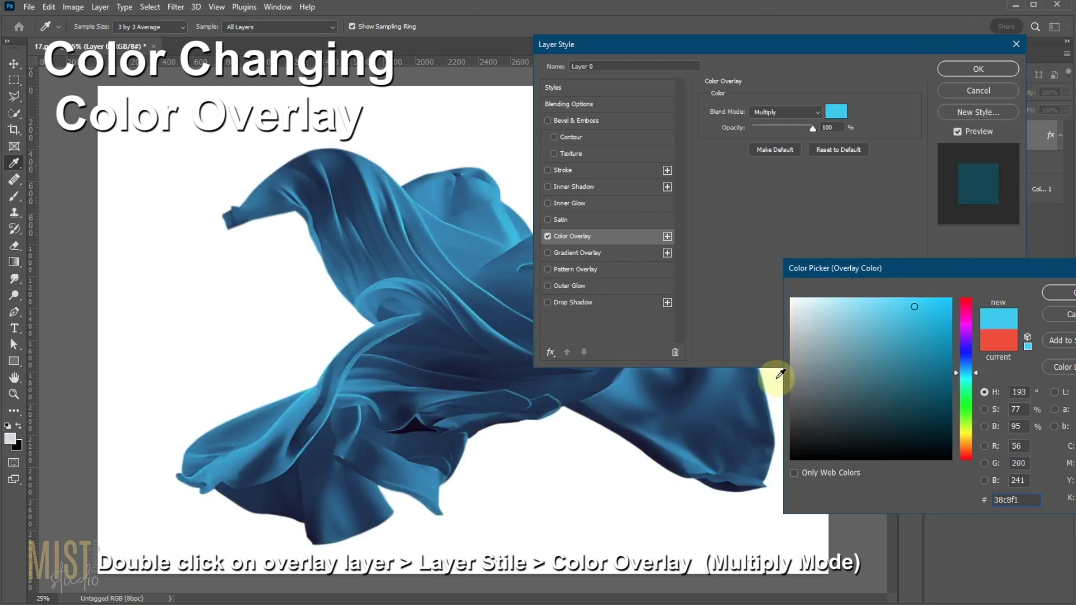
{"action": "left_click", "coordinate": [899, 358]}
{"action": "left_click", "coordinate": [935, 311]}
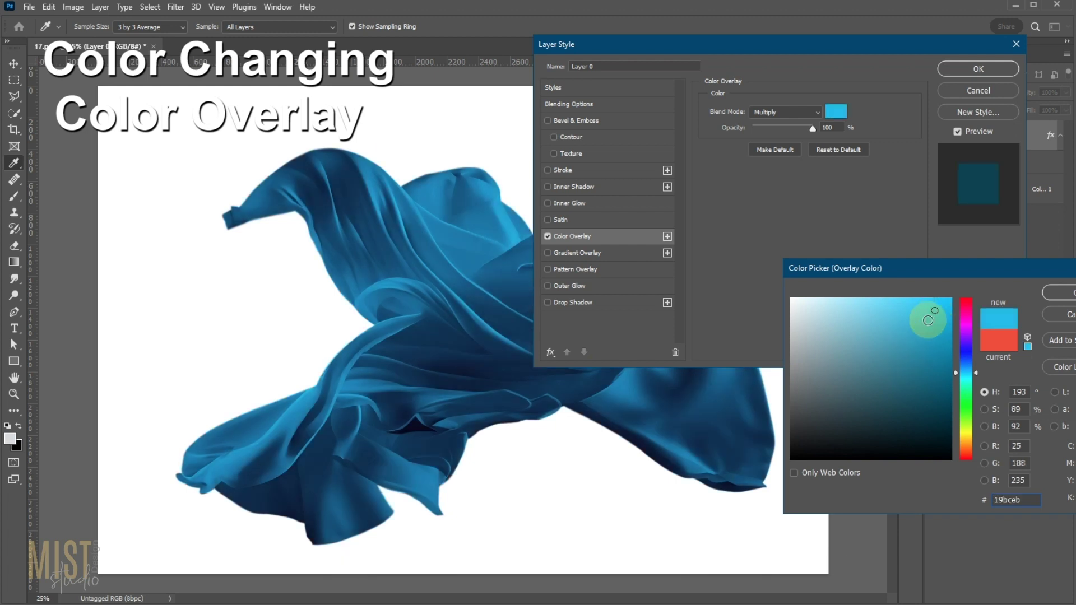
{"action": "left_click_drag", "start_coordinate": [966, 373], "coordinate": [966, 393]}
{"action": "left_click_drag", "start_coordinate": [920, 350], "coordinate": [929, 314]}
{"action": "left_click", "coordinate": [950, 308]}
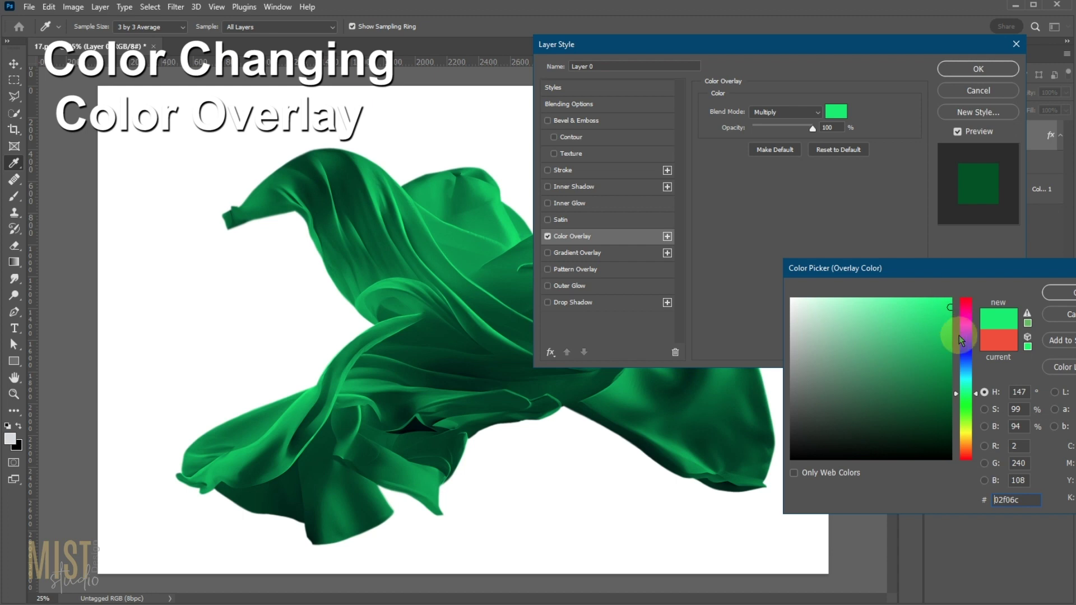
{"action": "left_click", "coordinate": [966, 327]}
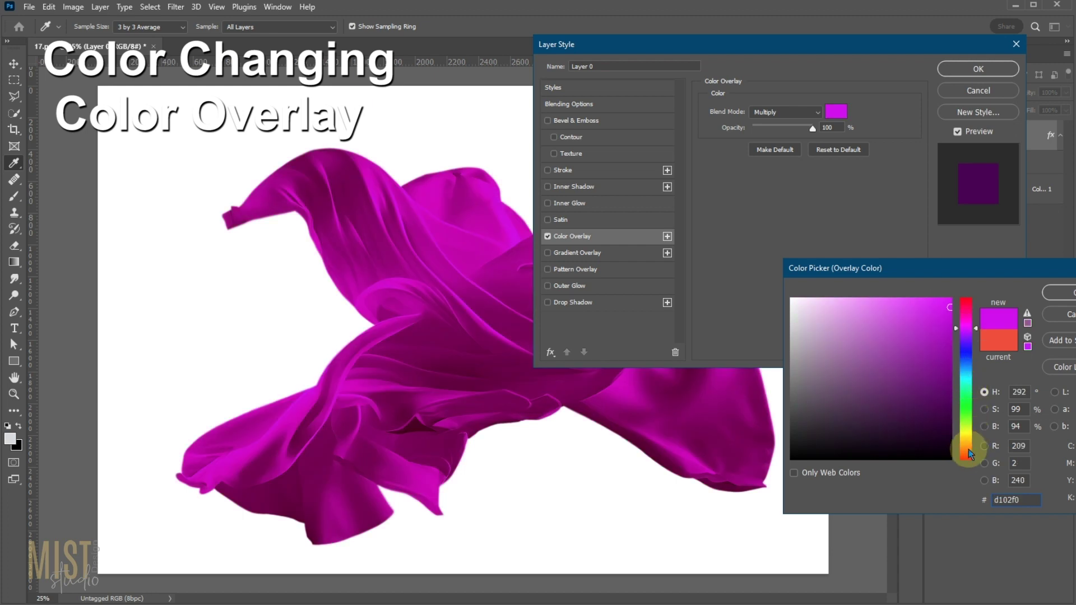
{"action": "left_click", "coordinate": [1061, 295]}
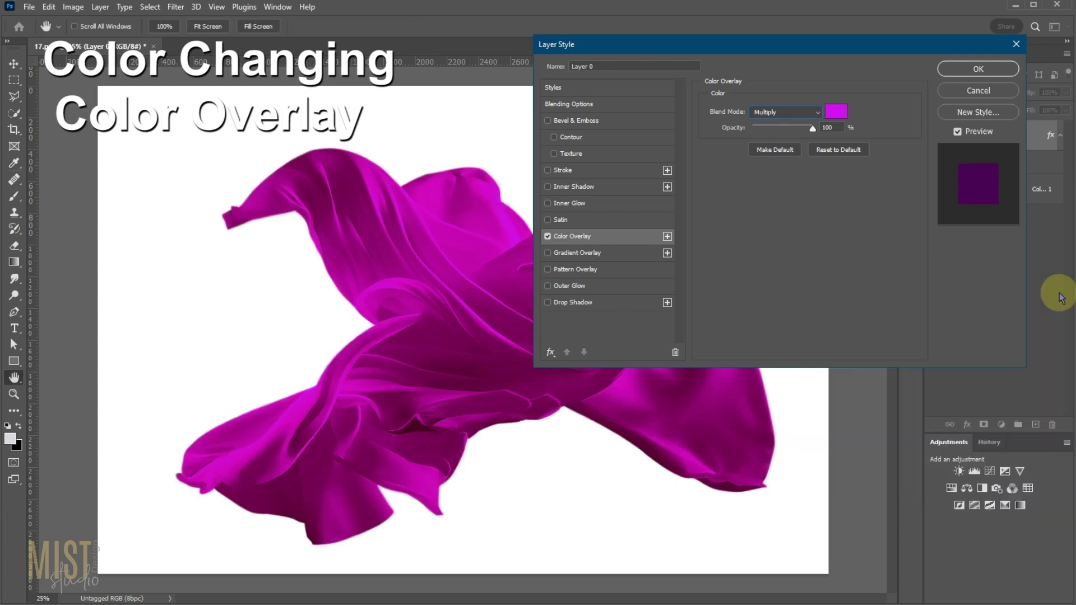
Confirm the magenta overlay, then drag the Color Overlay effect to the trash
{"action": "left_click_drag", "start_coordinate": [953, 45], "coordinate": [1036, 119]}
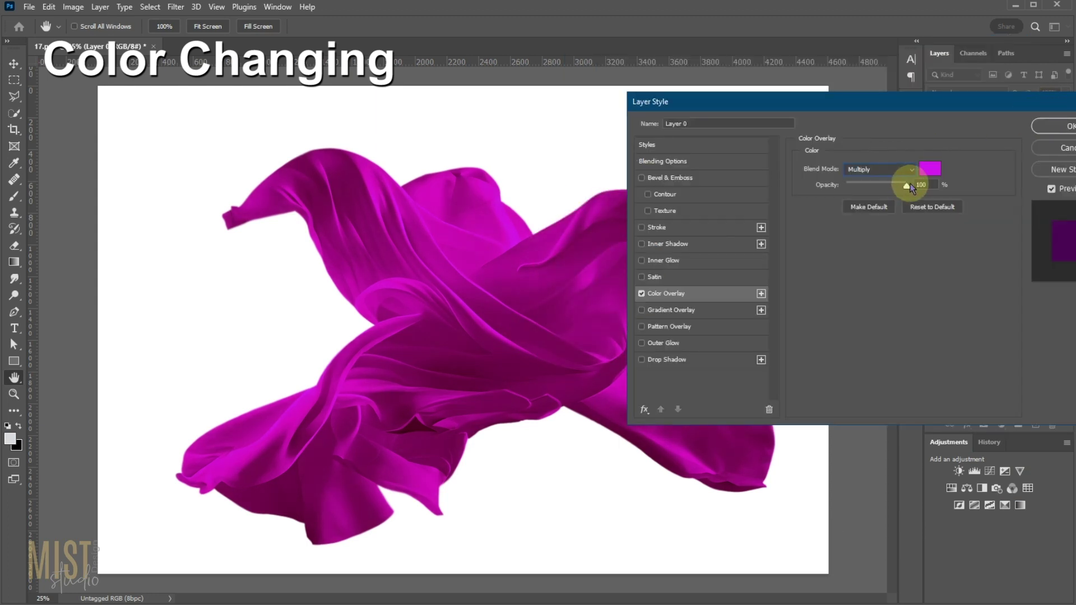
{"action": "left_click_drag", "start_coordinate": [973, 96], "coordinate": [874, 93]}
{"action": "left_click", "coordinate": [974, 124]}
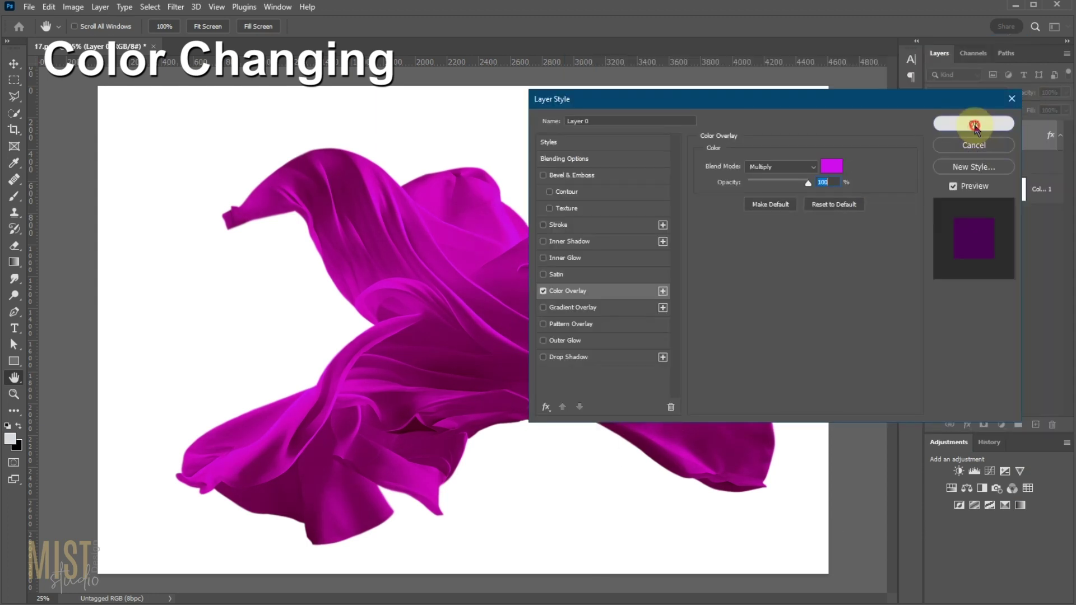
{"action": "mouse_move", "coordinate": [996, 167]}
{"action": "left_mouse_down"}
{"action": "mouse_move", "coordinate": [1064, 421]}
{"action": "mouse_move", "coordinate": [1052, 424]}
{"action": "left_mouse_up"}
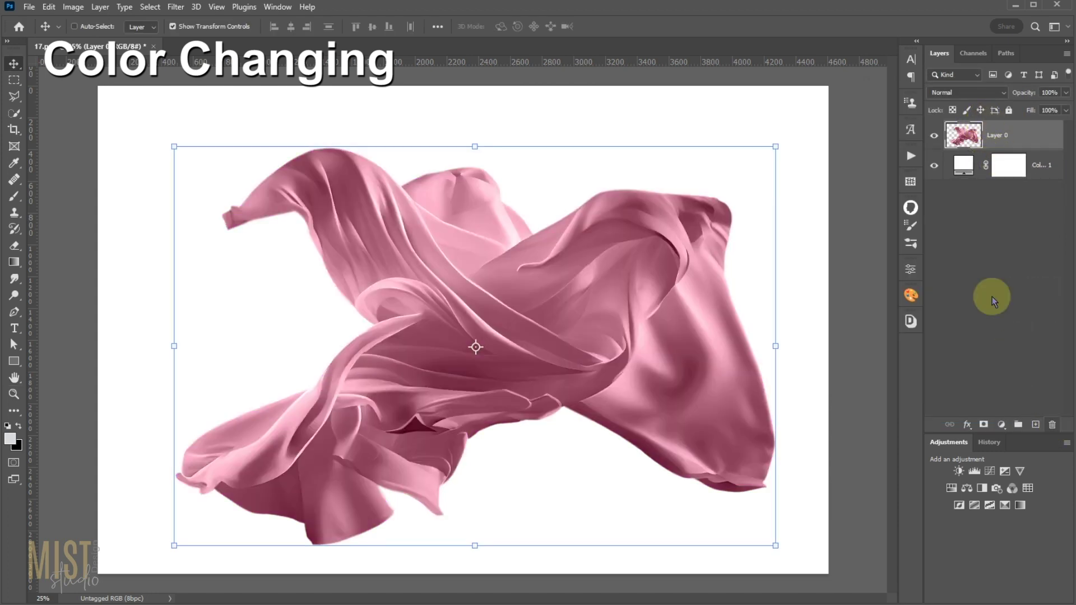
Add Black & White and Color Balance adjustment layers, both clipped to Layer 0
{"action": "left_click", "coordinate": [982, 488]}
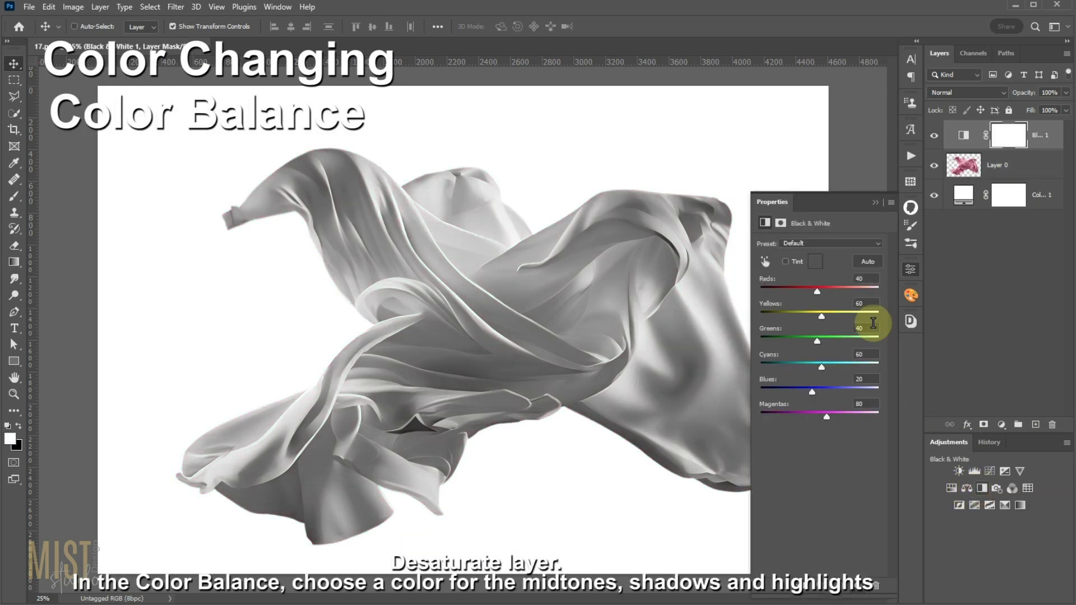
{"action": "left_click", "coordinate": [958, 149], "text": "alt"}
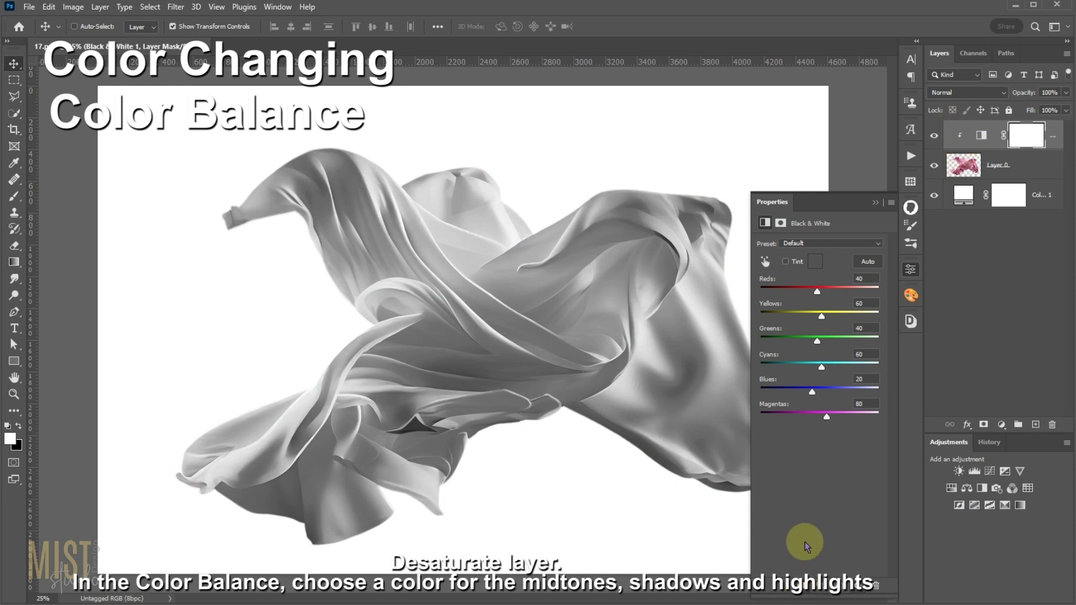
{"action": "left_click", "coordinate": [967, 488]}
{"action": "left_click", "coordinate": [807, 584]}
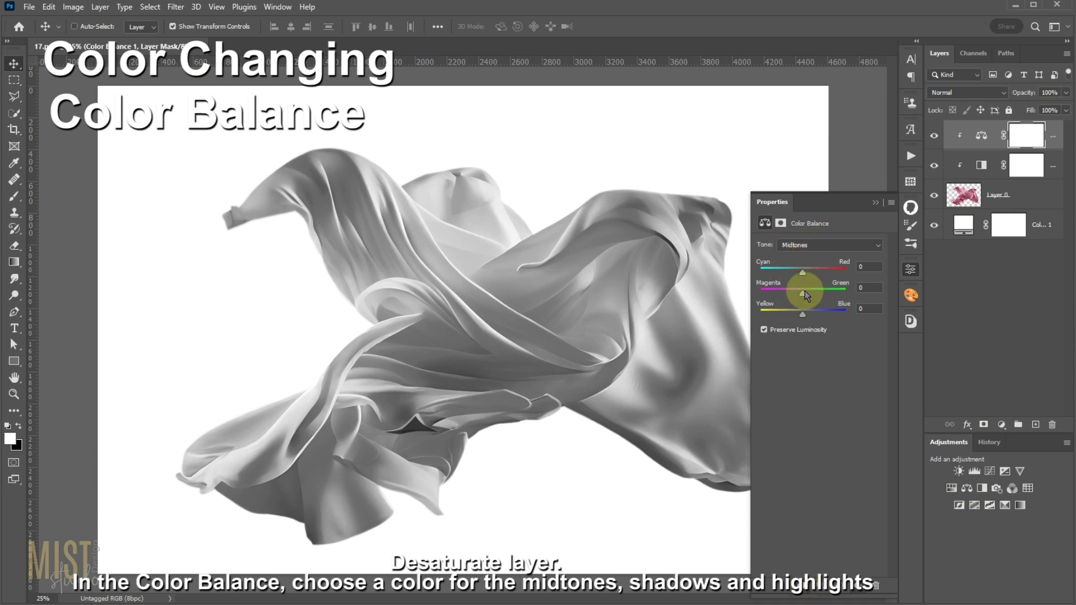
Push the Color Balance midtones toward cyan and blue, and shadows toward blue
{"action": "mouse_move", "coordinate": [804, 294]}
{"action": "left_mouse_down"}
{"action": "mouse_move", "coordinate": [783, 292]}
{"action": "mouse_move", "coordinate": [827, 314]}
{"action": "left_mouse_up"}
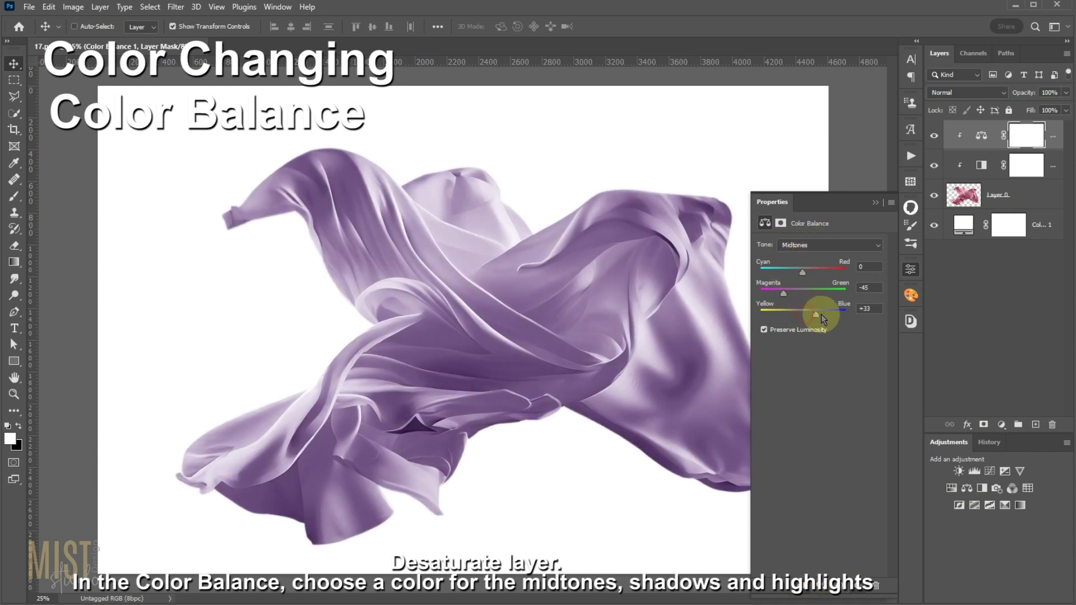
{"action": "left_click_drag", "start_coordinate": [803, 273], "coordinate": [777, 272]}
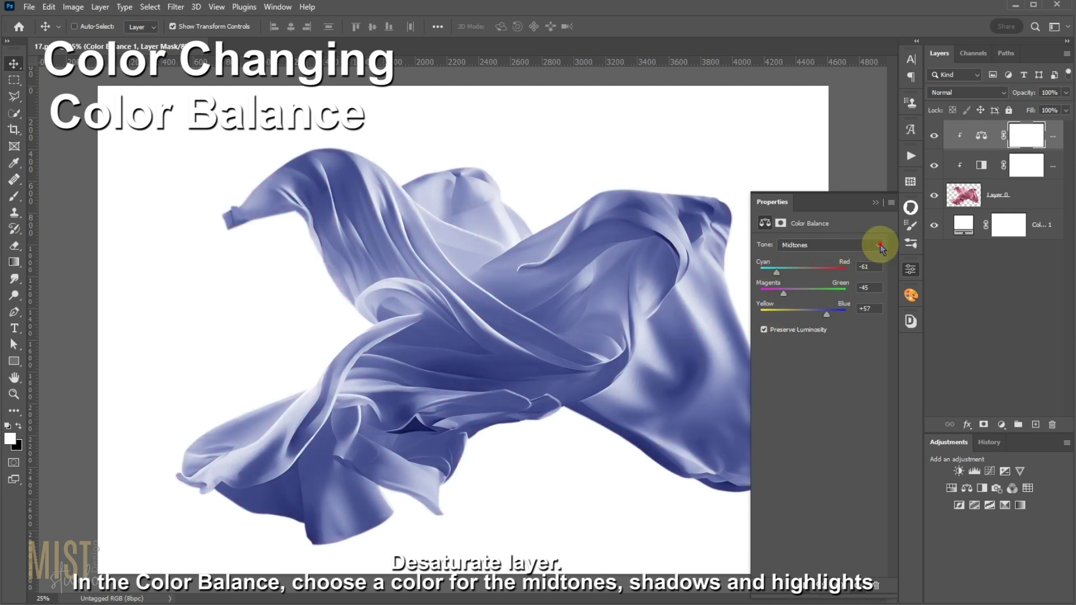
{"action": "left_click", "coordinate": [880, 246]}
{"action": "left_click", "coordinate": [807, 253]}
{"action": "mouse_move", "coordinate": [804, 316]}
{"action": "left_mouse_down"}
{"action": "mouse_move", "coordinate": [826, 315]}
{"action": "mouse_move", "coordinate": [797, 298]}
{"action": "mouse_move", "coordinate": [805, 268]}
{"action": "mouse_move", "coordinate": [783, 274]}
{"action": "left_mouse_up"}
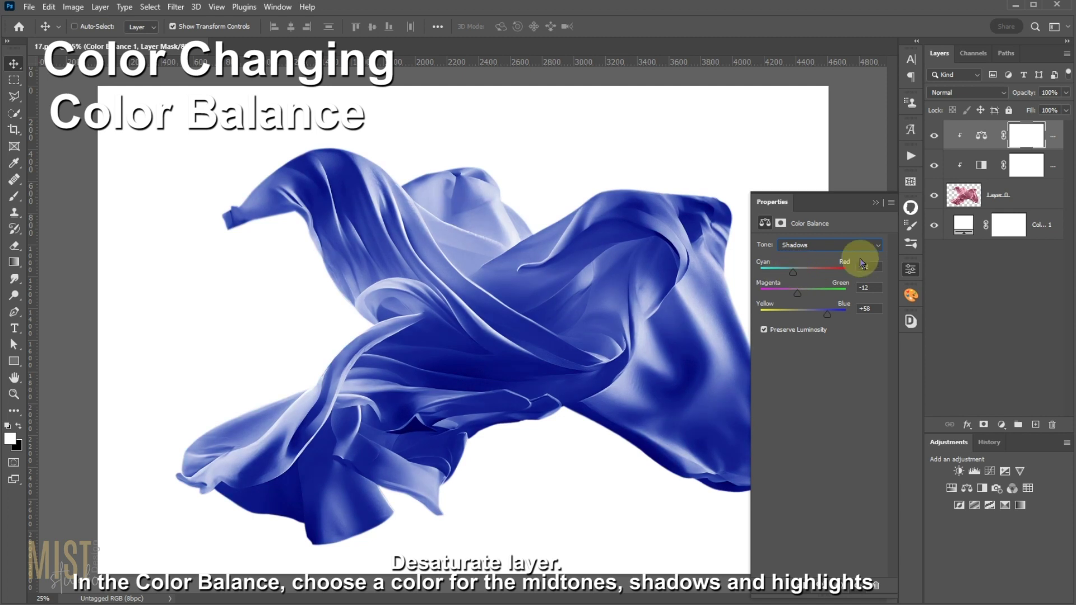
Set the Color Balance highlights to +3/+6/+30
{"action": "left_click", "coordinate": [877, 245]}
{"action": "left_click", "coordinate": [800, 276]}
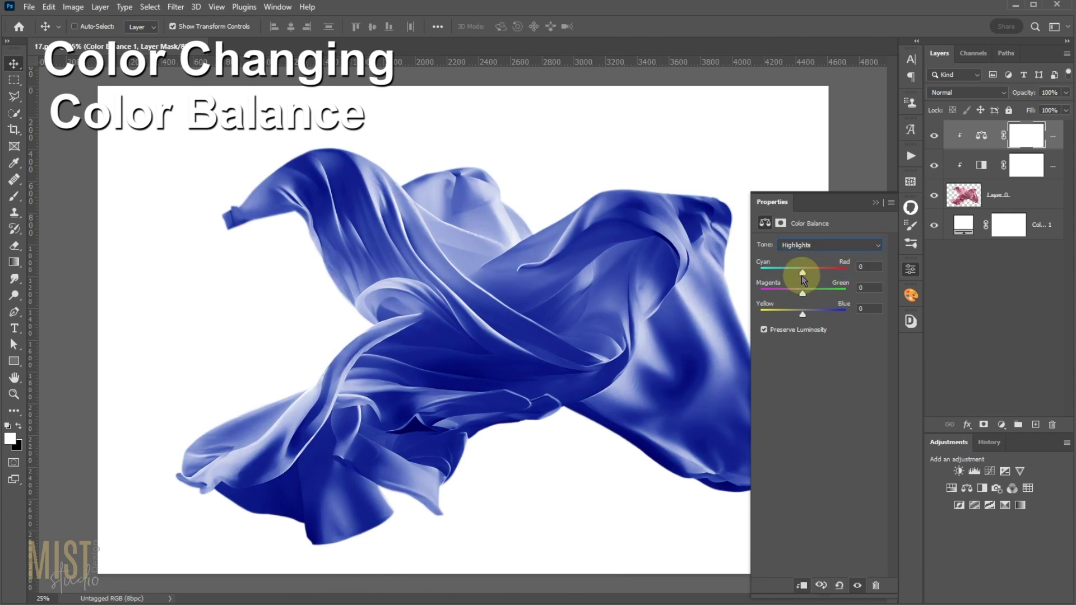
{"action": "mouse_move", "coordinate": [803, 274]}
{"action": "left_mouse_down"}
{"action": "mouse_move", "coordinate": [821, 317]}
{"action": "mouse_move", "coordinate": [795, 294]}
{"action": "left_mouse_up"}
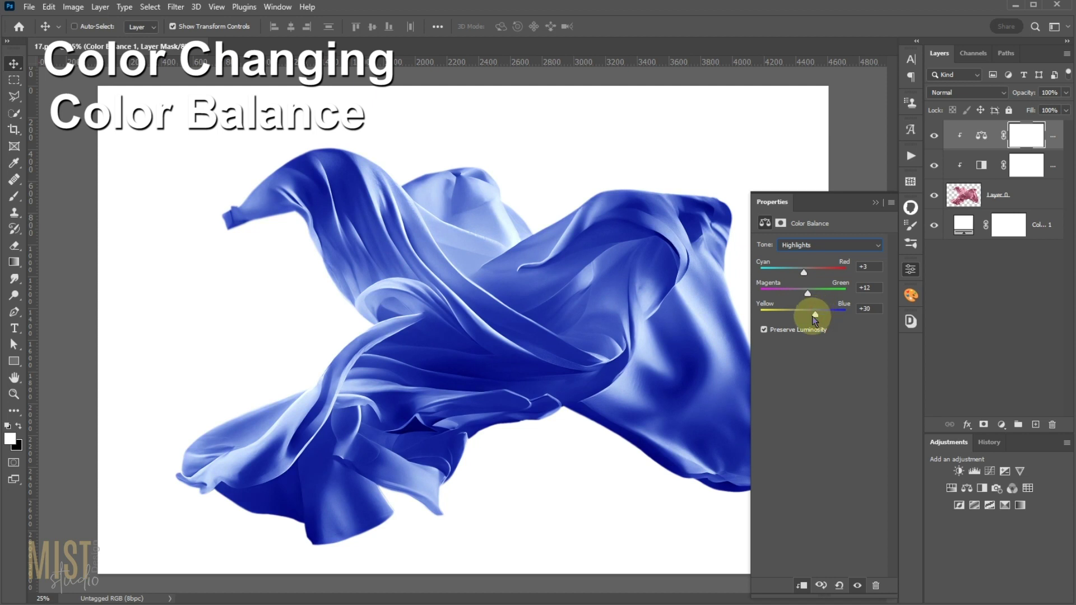
{"action": "left_click", "coordinate": [808, 294]}
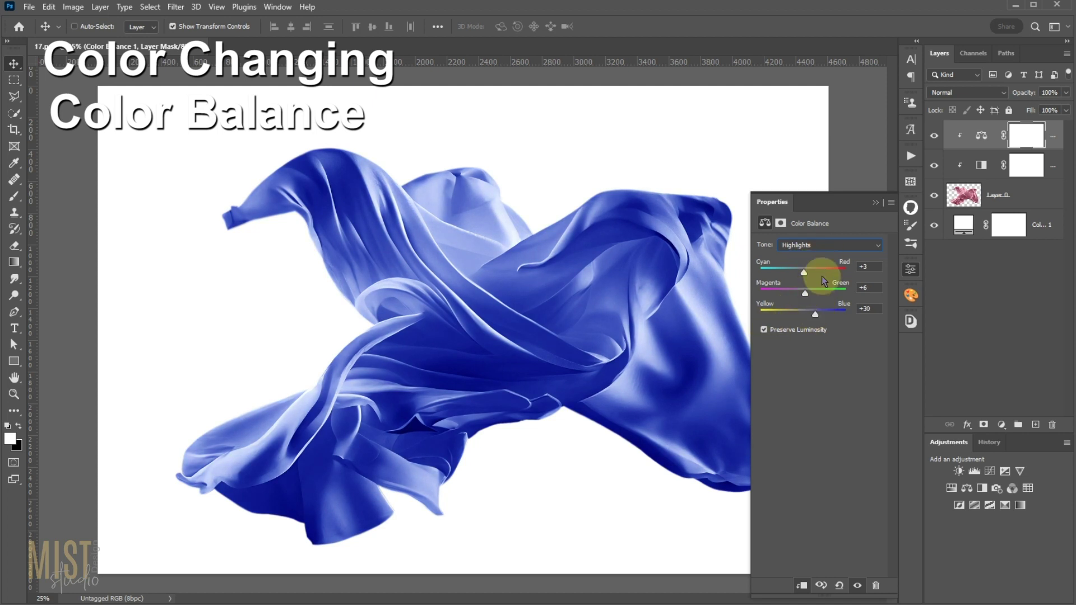
Readjust the midtones to -55/-21/+22 to reduce the purple cast
{"action": "left_click", "coordinate": [879, 246]}
{"action": "left_click", "coordinate": [810, 261]}
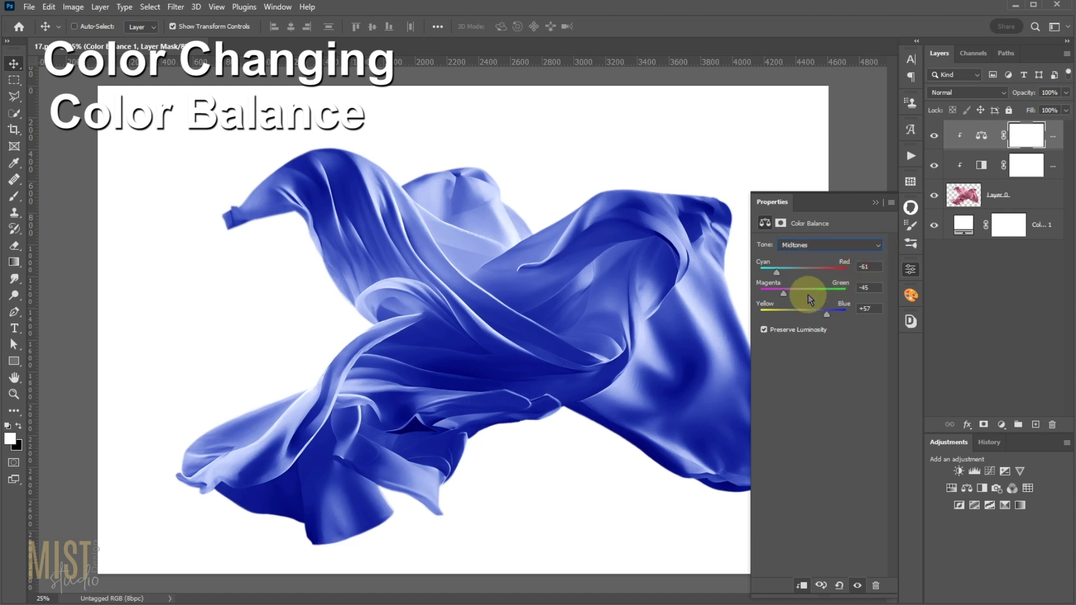
{"action": "left_click_drag", "start_coordinate": [785, 291], "coordinate": [819, 312]}
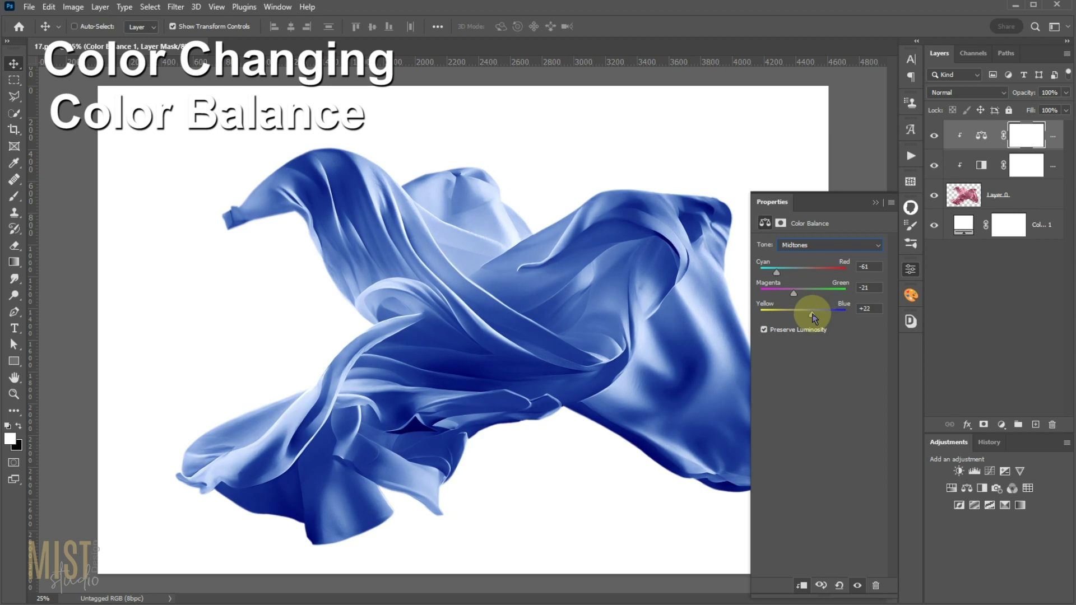
{"action": "left_click_drag", "start_coordinate": [776, 273], "coordinate": [785, 277]}
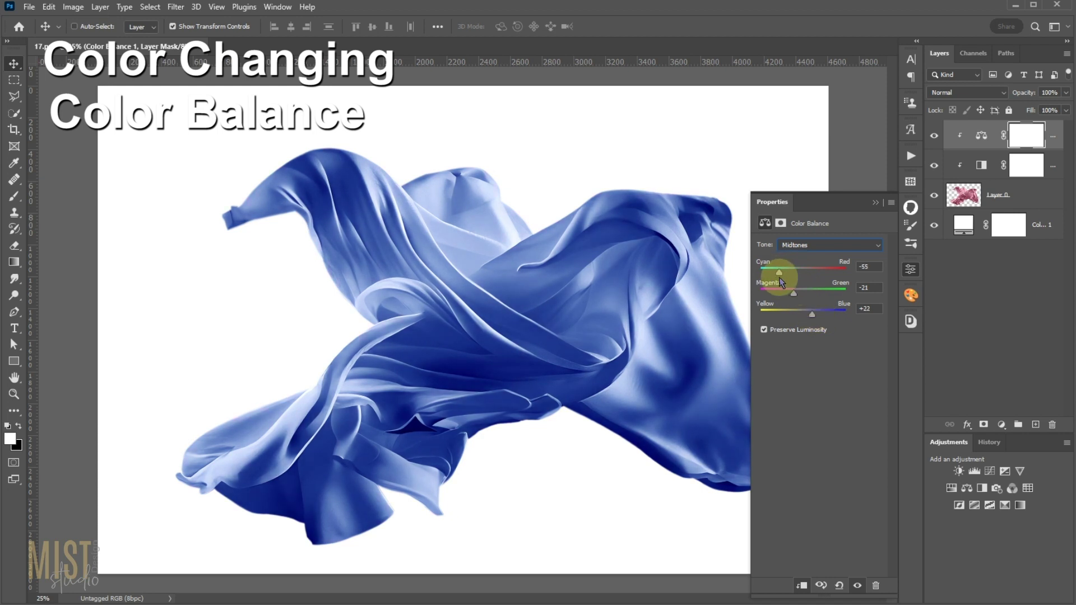
{"action": "left_click", "coordinate": [879, 200]}
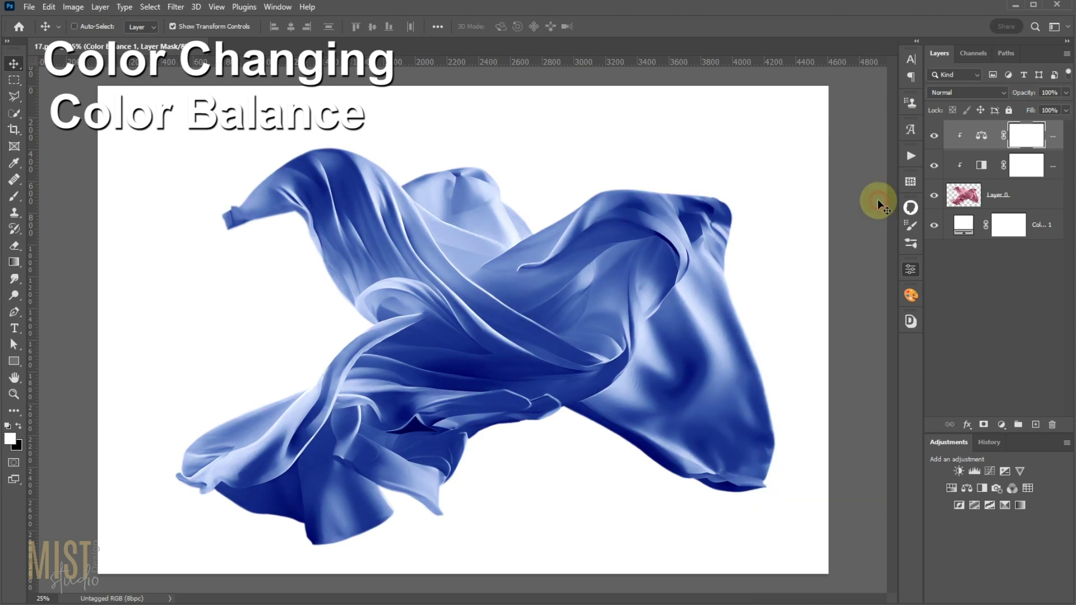
Add a Levels adjustment with input 8/0.89 and output 236
{"action": "left_click", "coordinate": [974, 471]}
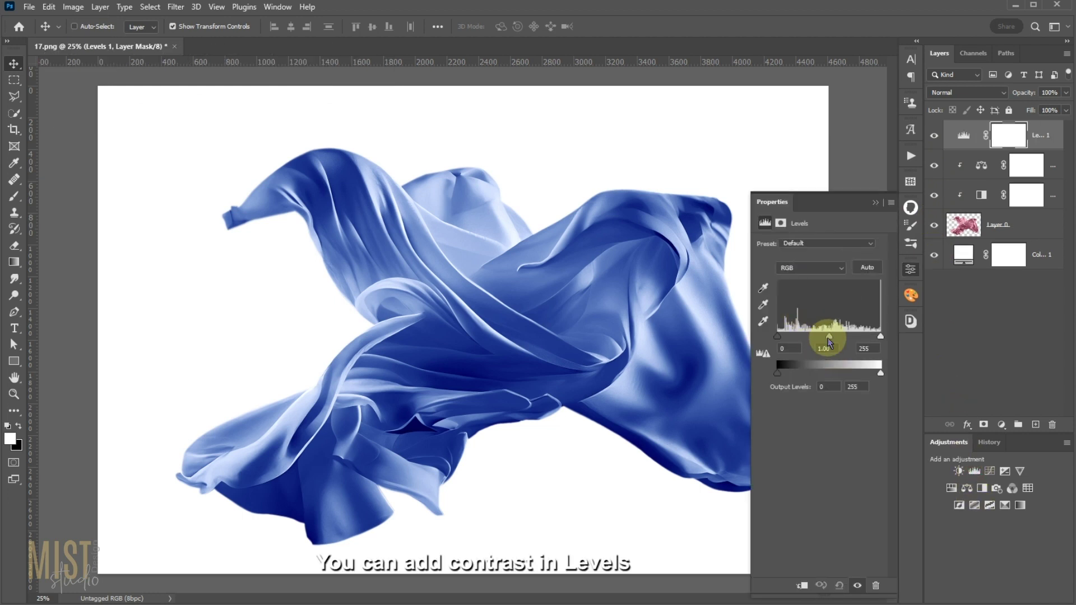
{"action": "left_click_drag", "start_coordinate": [828, 340], "coordinate": [781, 338]}
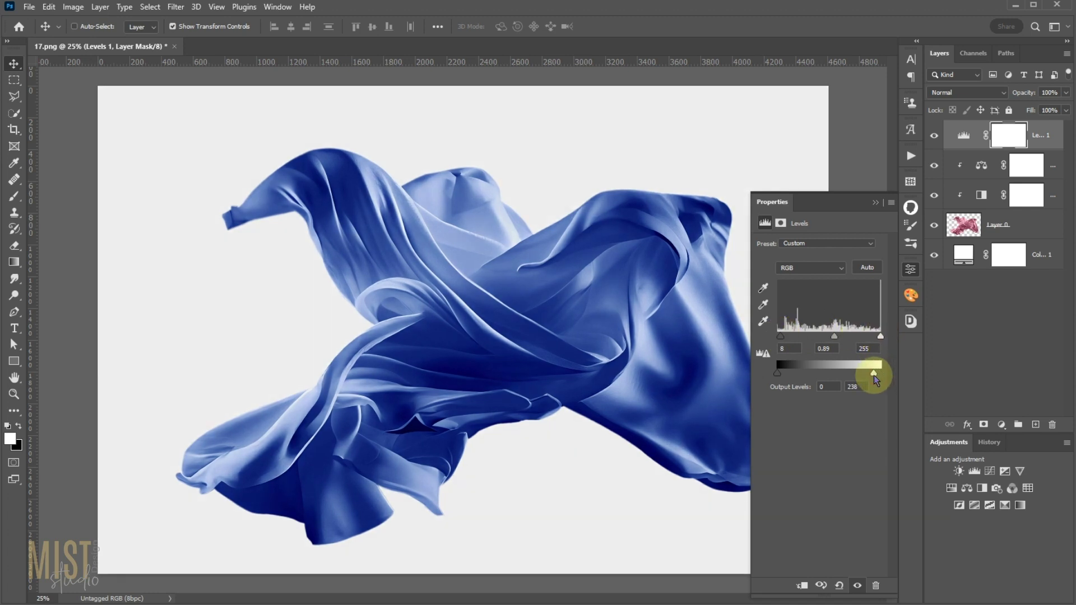
{"action": "left_click", "coordinate": [875, 203]}
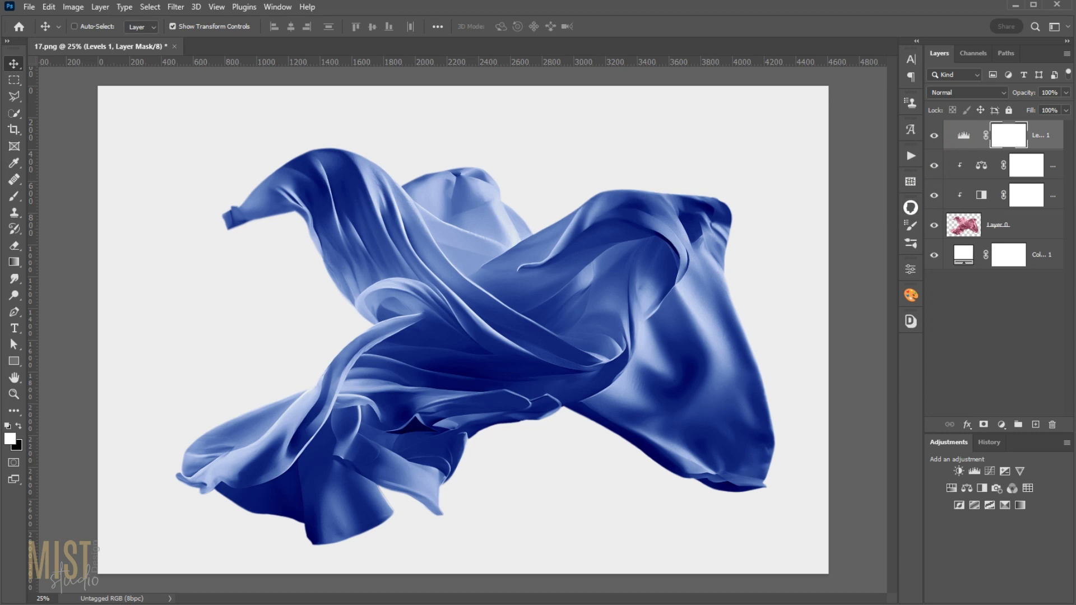
Hide the blue adjustment layers and start recolouring the backdrop fill dark grey
{"action": "left_click", "coordinate": [934, 195]}
{"action": "left_click_drag", "start_coordinate": [935, 168], "coordinate": [934, 135]}
{"action": "double_click", "coordinate": [964, 255]}
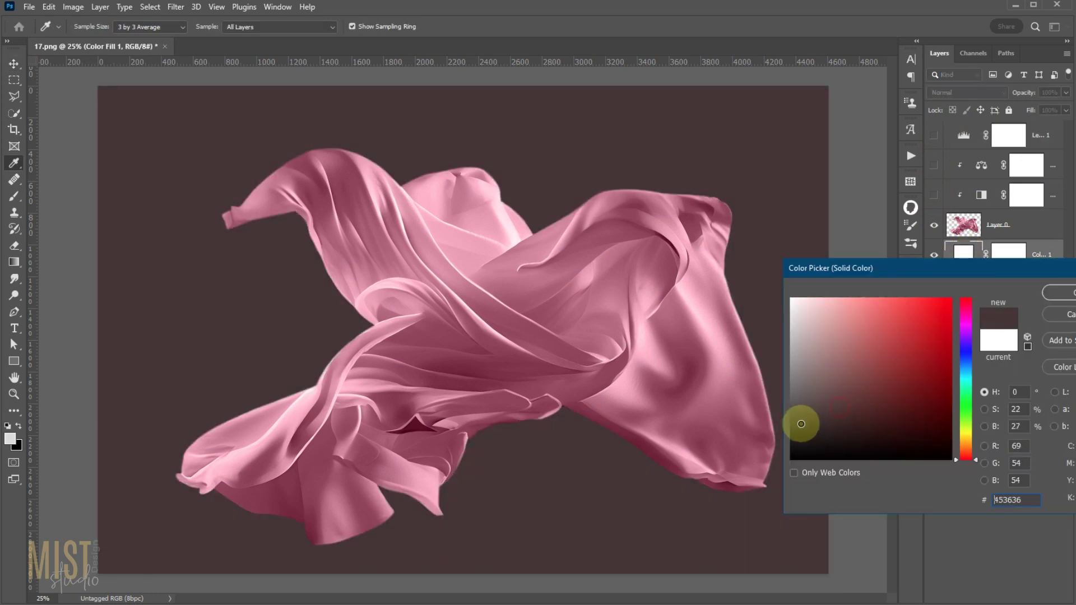
{"action": "left_click_drag", "start_coordinate": [840, 407], "coordinate": [776, 436]}
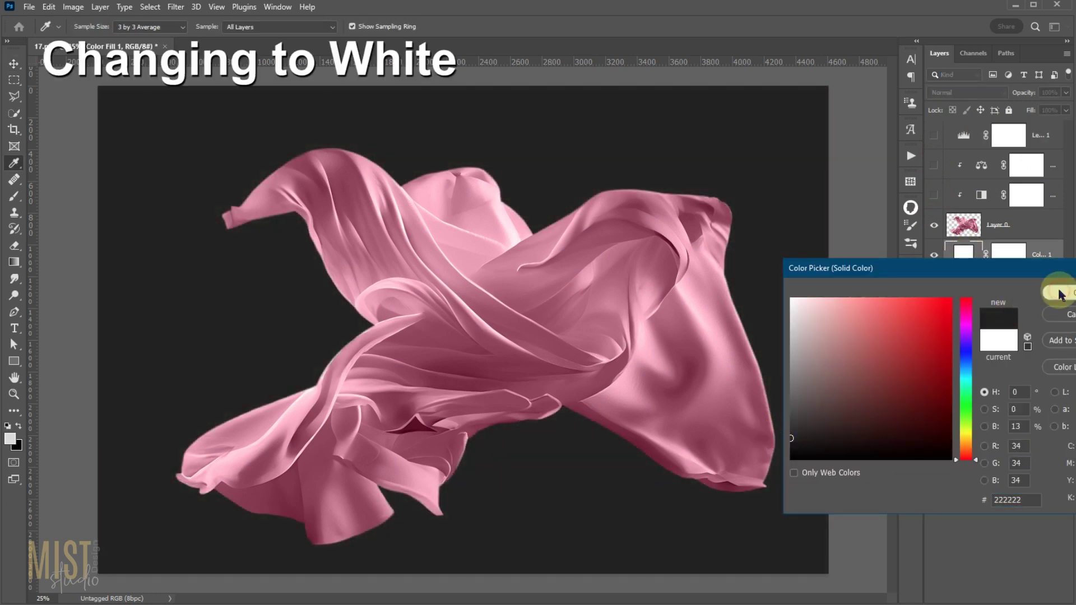
Set the backdrop to #222222 and add a clipped Hue/Saturation (Saturation -95, Lightness +44) to Layer 0
{"action": "left_click", "coordinate": [1061, 293]}
{"action": "left_click", "coordinate": [965, 226]}
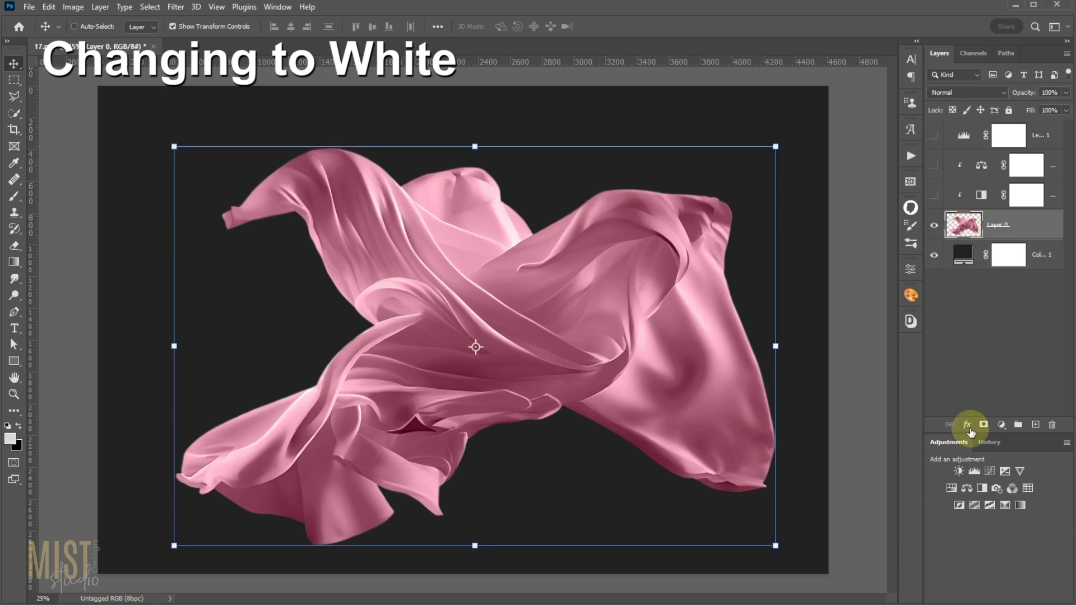
{"action": "left_click", "coordinate": [952, 488]}
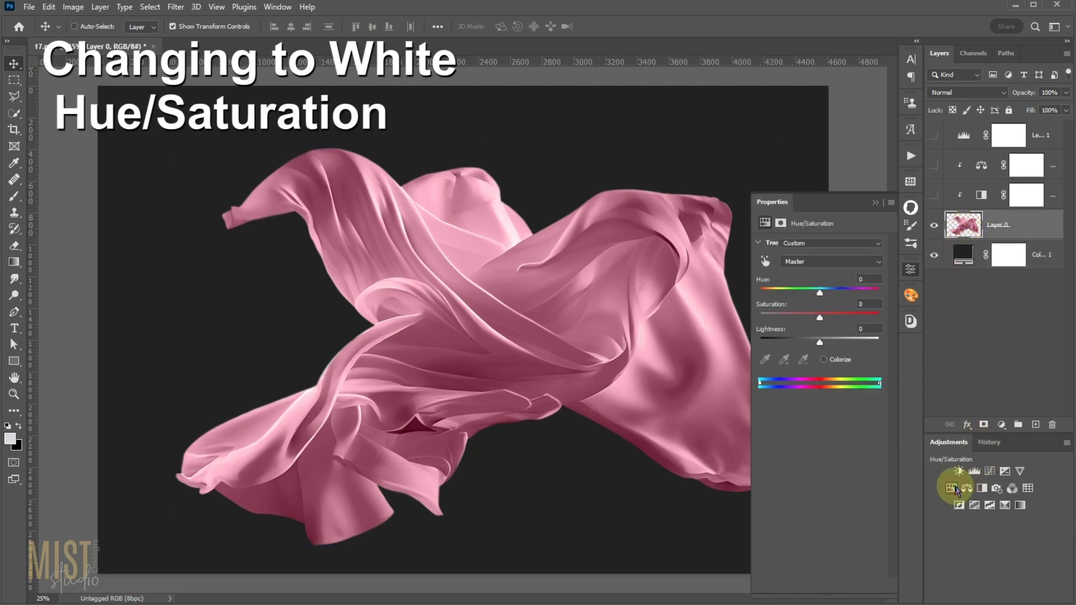
{"action": "left_click_drag", "start_coordinate": [819, 318], "coordinate": [763, 318]}
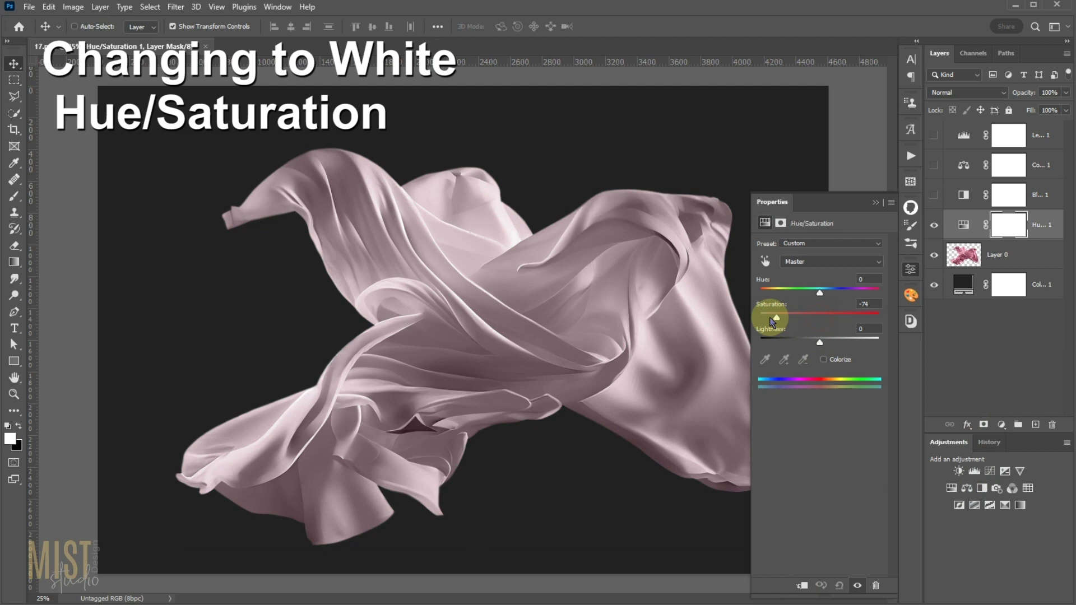
{"action": "left_click_drag", "start_coordinate": [819, 342], "coordinate": [836, 342]}
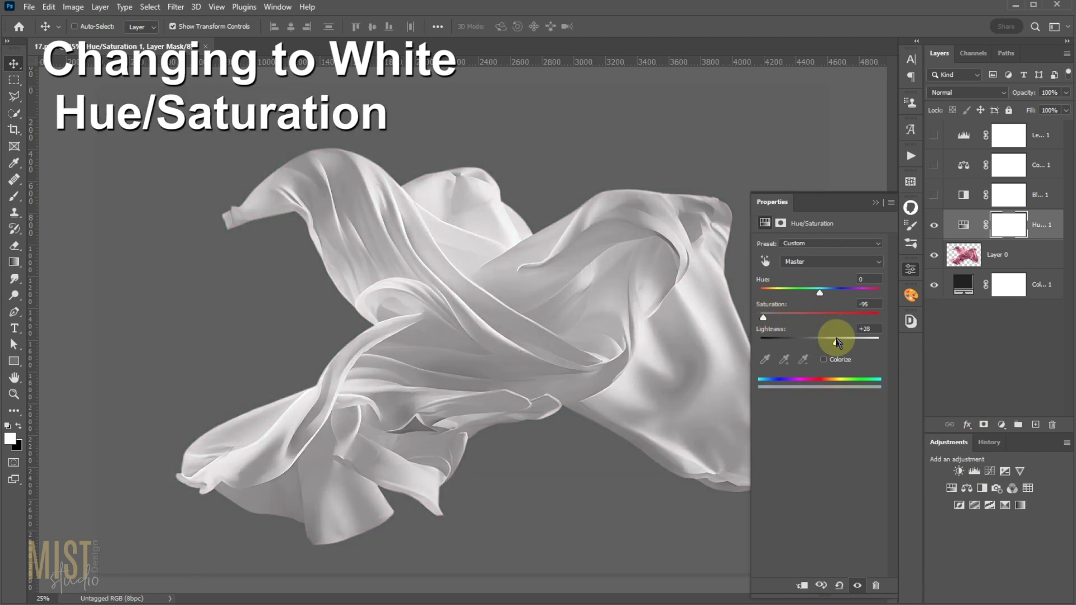
{"action": "left_click", "coordinate": [802, 586]}
Brighten the white fabric further and compare it with the whitening turned off
{"action": "left_click_drag", "start_coordinate": [839, 343], "coordinate": [847, 343]}
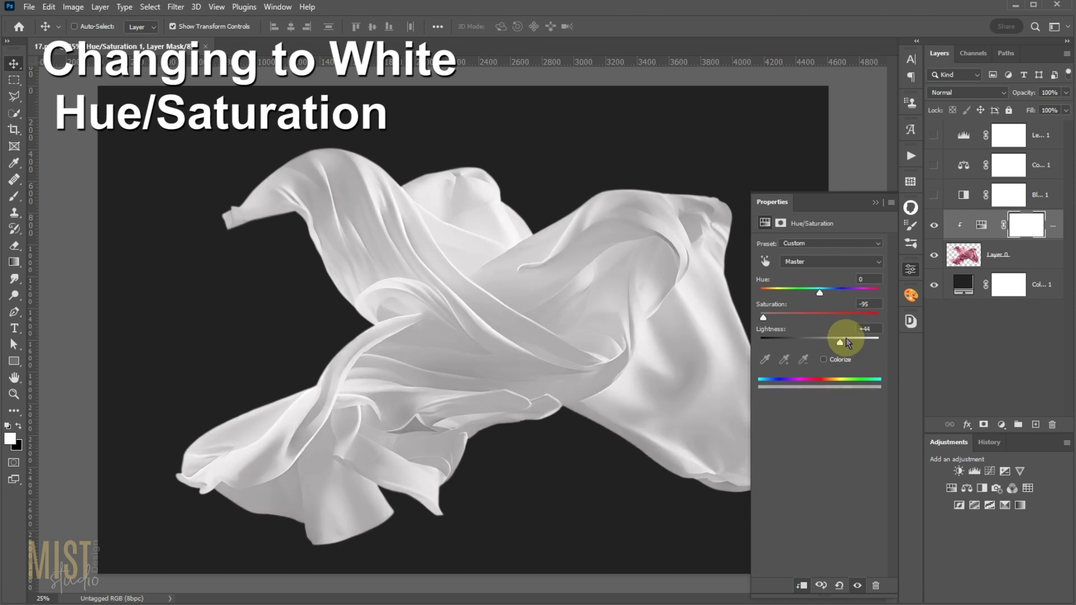
{"action": "left_click", "coordinate": [947, 242]}
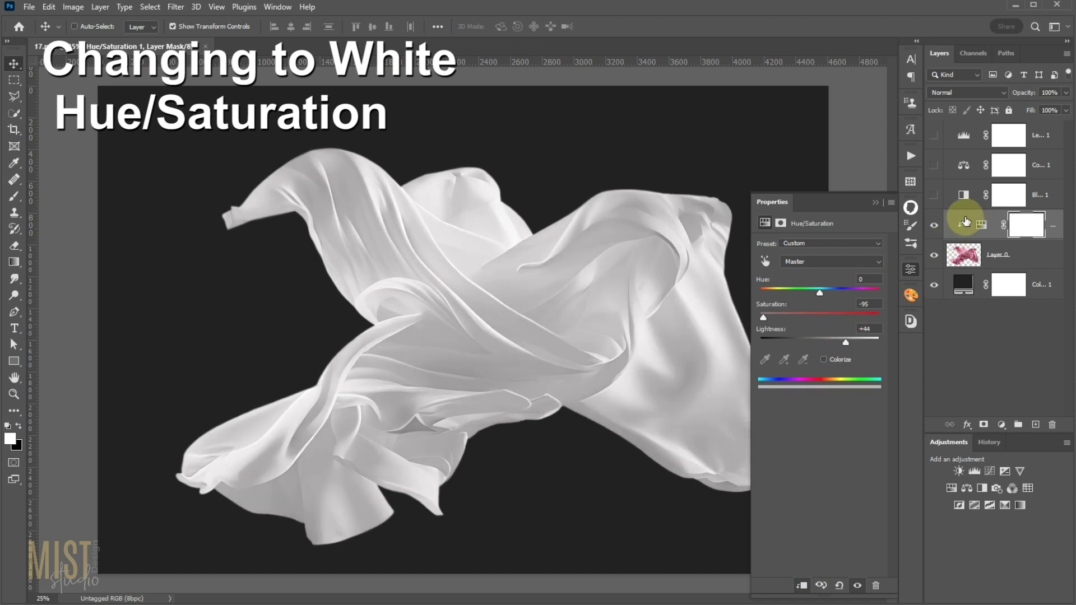
{"action": "left_click", "coordinate": [934, 226]}
{"action": "left_click", "coordinate": [983, 236]}
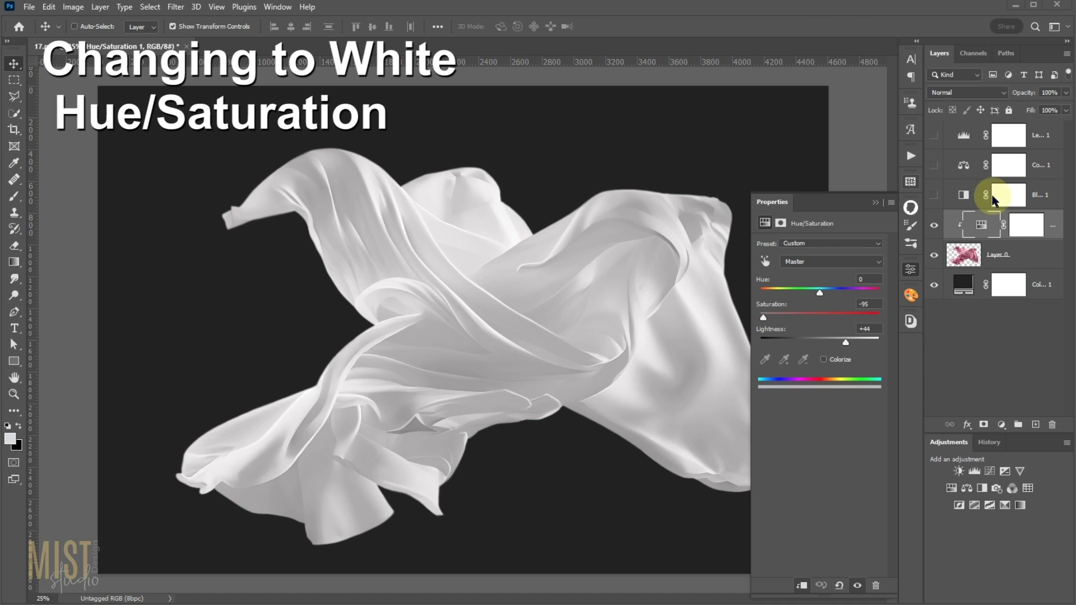
Delete all the stacked adjustment layers
{"action": "left_click", "coordinate": [877, 203]}
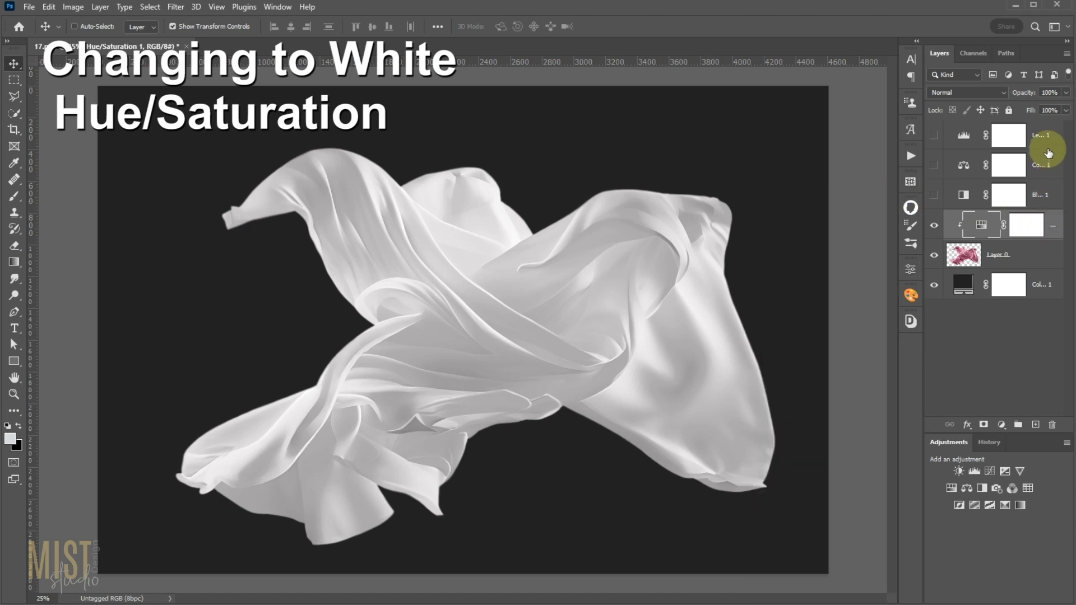
{"action": "left_click", "coordinate": [1051, 137], "text": "shift"}
{"action": "left_click_drag", "start_coordinate": [1033, 225], "coordinate": [1052, 425]}
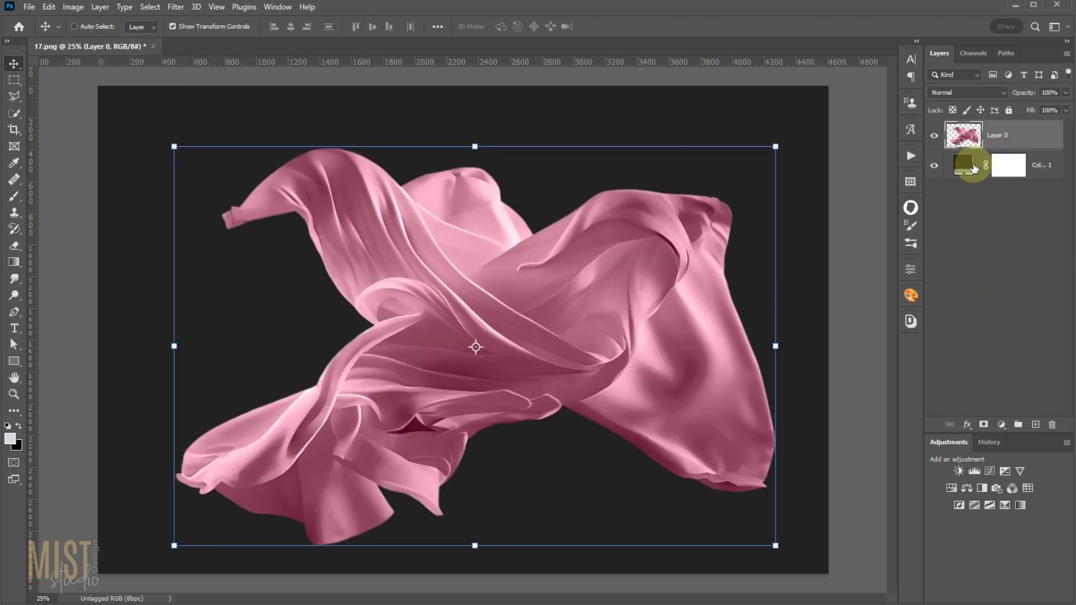
Change the Color Fill 1 backdrop to near-white #f3f3f3, then select Layer 0 with Move
{"action": "double_click", "coordinate": [965, 165]}
{"action": "mouse_move", "coordinate": [846, 315]}
{"action": "left_mouse_down"}
{"action": "mouse_move", "coordinate": [790, 329]}
{"action": "mouse_move", "coordinate": [761, 305]}
{"action": "left_mouse_up"}
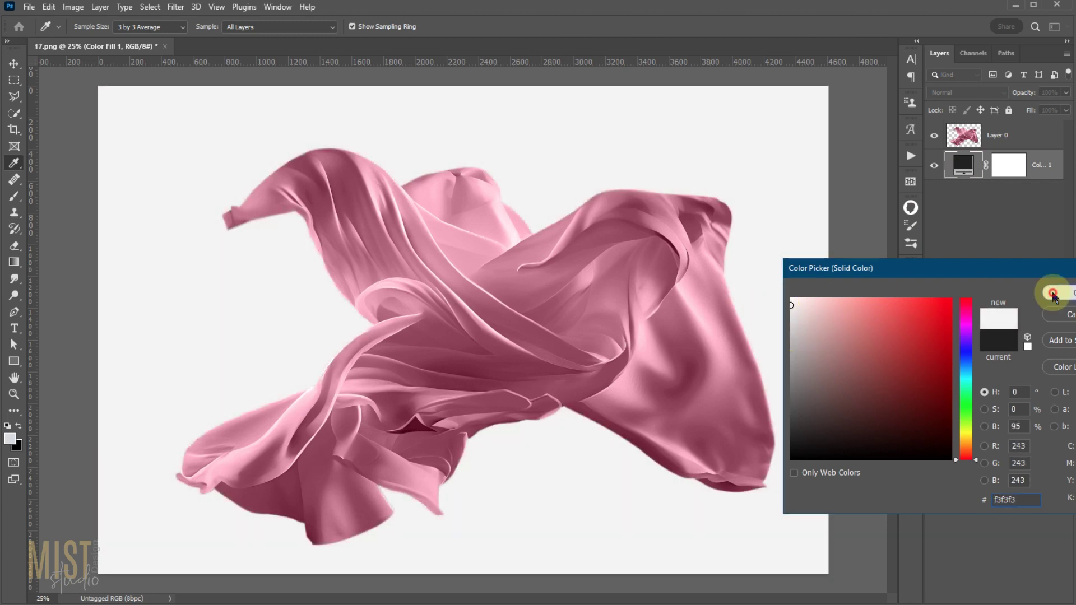
{"action": "left_click", "coordinate": [1053, 292]}
{"action": "key", "text": "v"}
{"action": "left_click", "coordinate": [964, 138]}
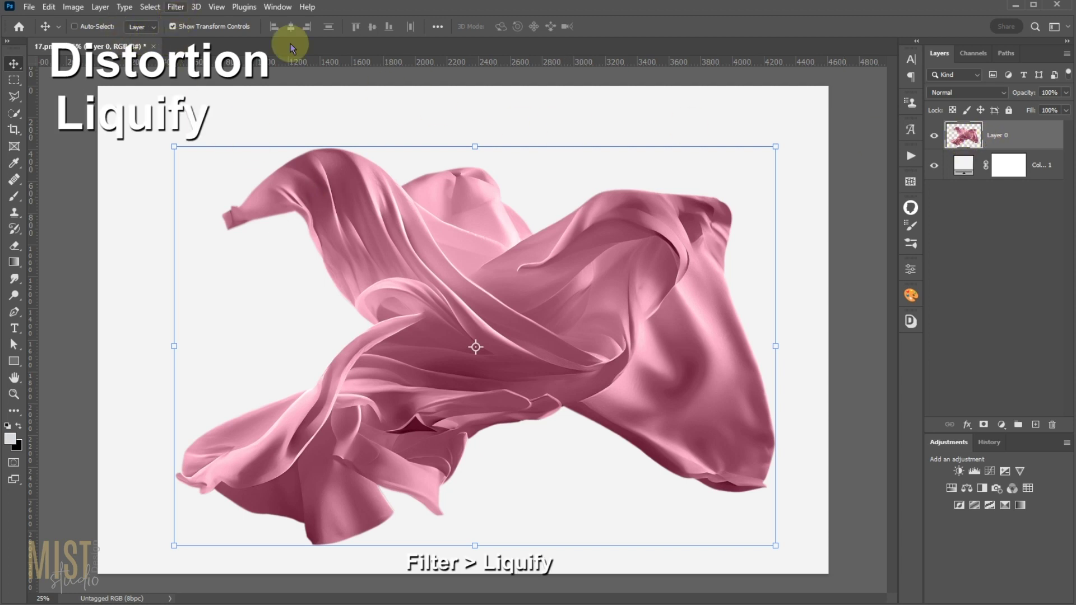
{"action": "left_click", "coordinate": [177, 8]}
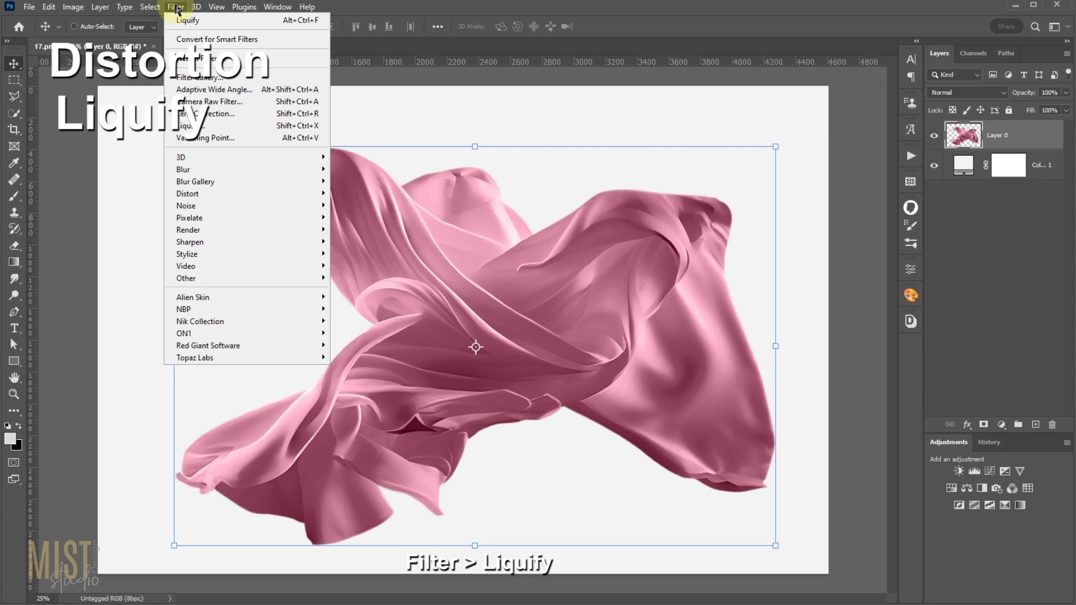
{"action": "left_click", "coordinate": [202, 126]}
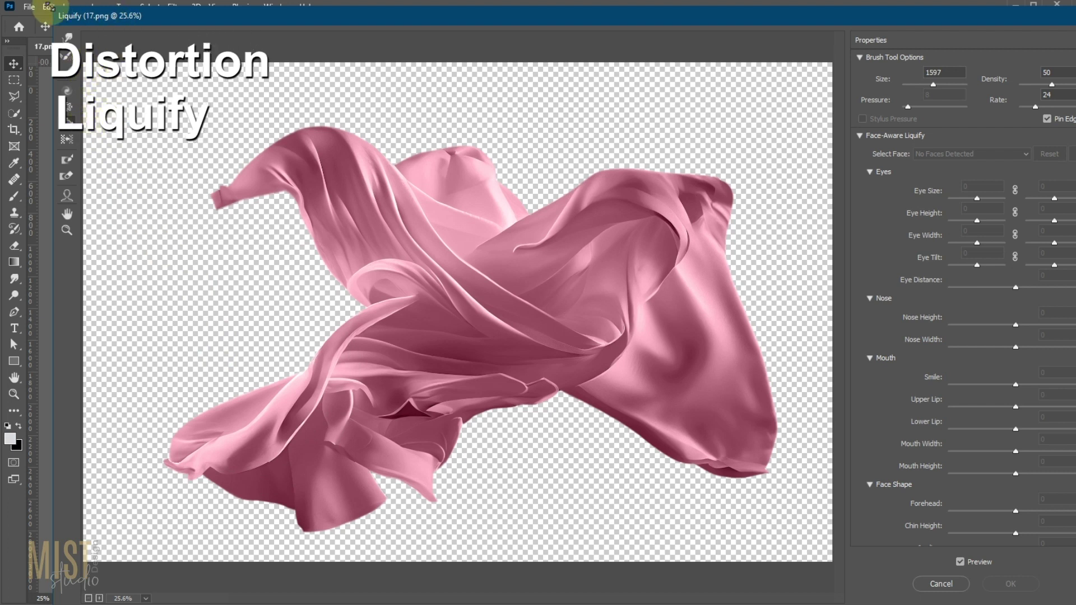
{"action": "mouse_move", "coordinate": [305, 403]}
{"action": "left_mouse_down"}
{"action": "mouse_move", "coordinate": [277, 365]}
{"action": "mouse_move", "coordinate": [283, 351]}
{"action": "left_mouse_up"}
{"action": "mouse_move", "coordinate": [473, 432]}
{"action": "left_mouse_down"}
{"action": "mouse_move", "coordinate": [548, 372]}
{"action": "mouse_move", "coordinate": [452, 432]}
{"action": "left_mouse_up"}
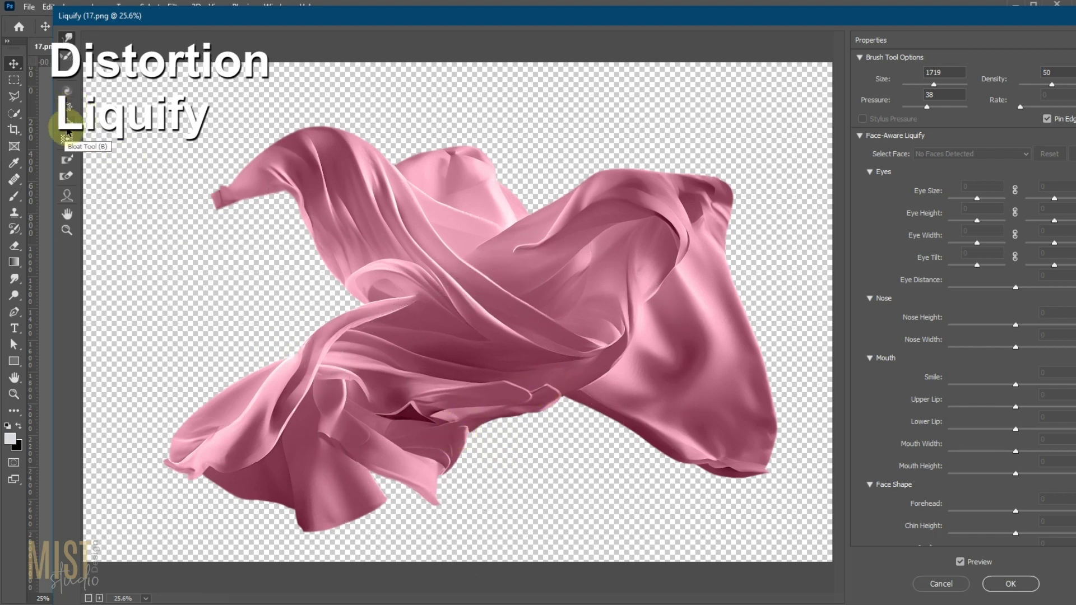
{"action": "left_click_drag", "start_coordinate": [445, 377], "coordinate": [430, 368]}
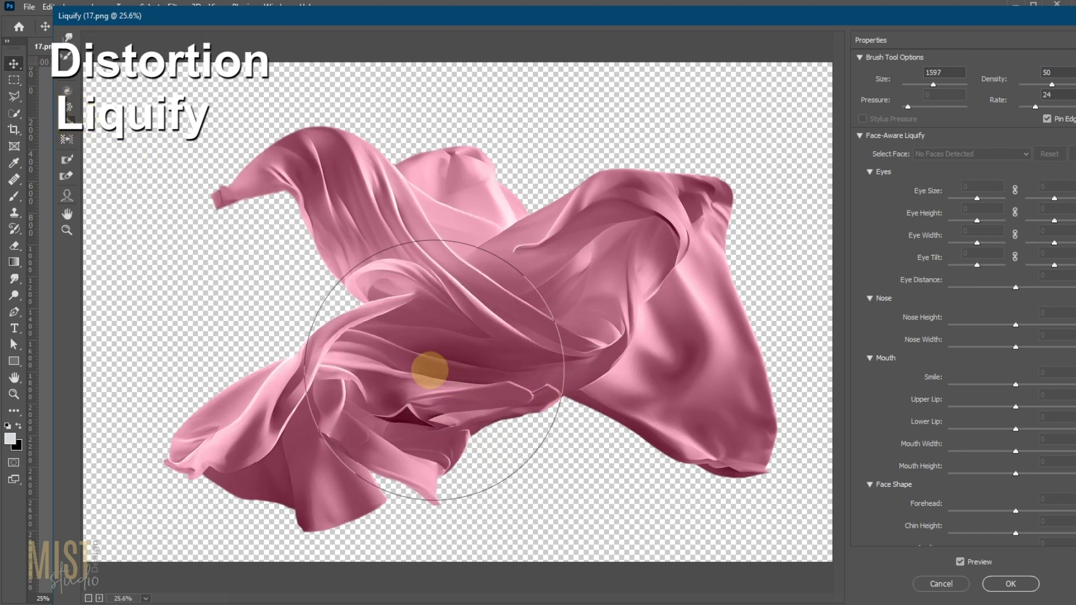
{"action": "left_click_drag", "start_coordinate": [294, 409], "coordinate": [302, 401]}
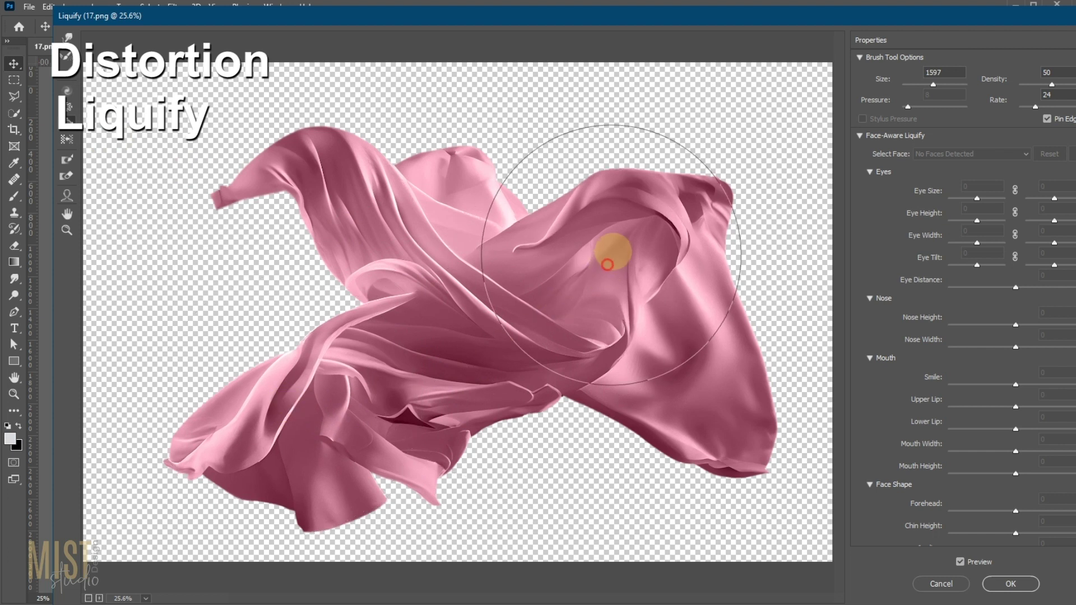
{"action": "left_click_drag", "start_coordinate": [612, 250], "coordinate": [593, 226]}
{"action": "left_click", "coordinate": [67, 37]}
{"action": "mouse_move", "coordinate": [224, 192]}
{"action": "left_mouse_down"}
{"action": "mouse_move", "coordinate": [217, 240]}
{"action": "mouse_move", "coordinate": [204, 180]}
{"action": "left_mouse_up"}
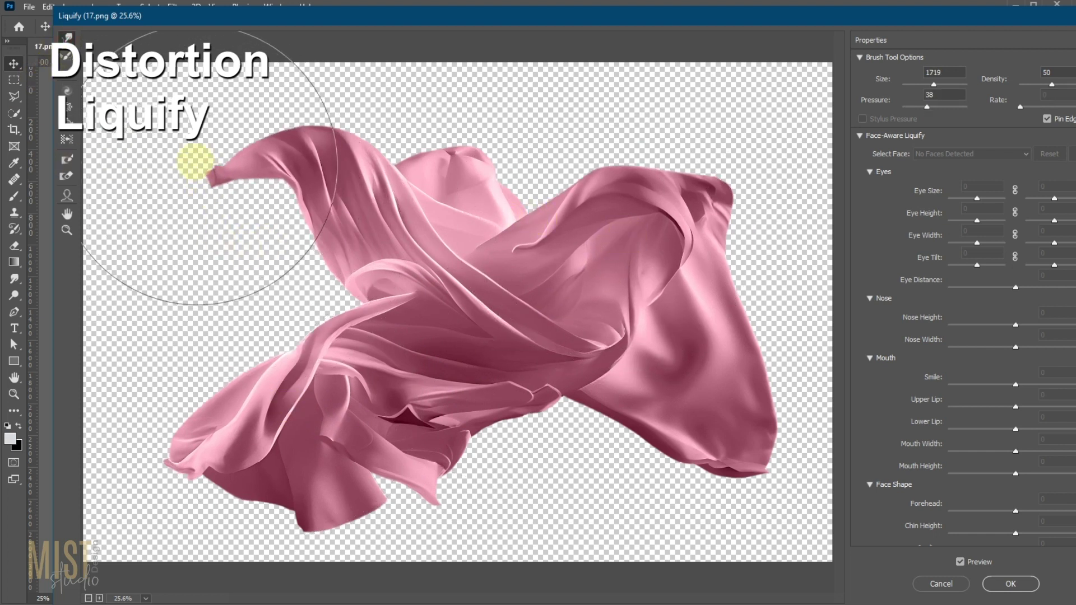
{"action": "left_click_drag", "start_coordinate": [355, 283], "coordinate": [353, 255]}
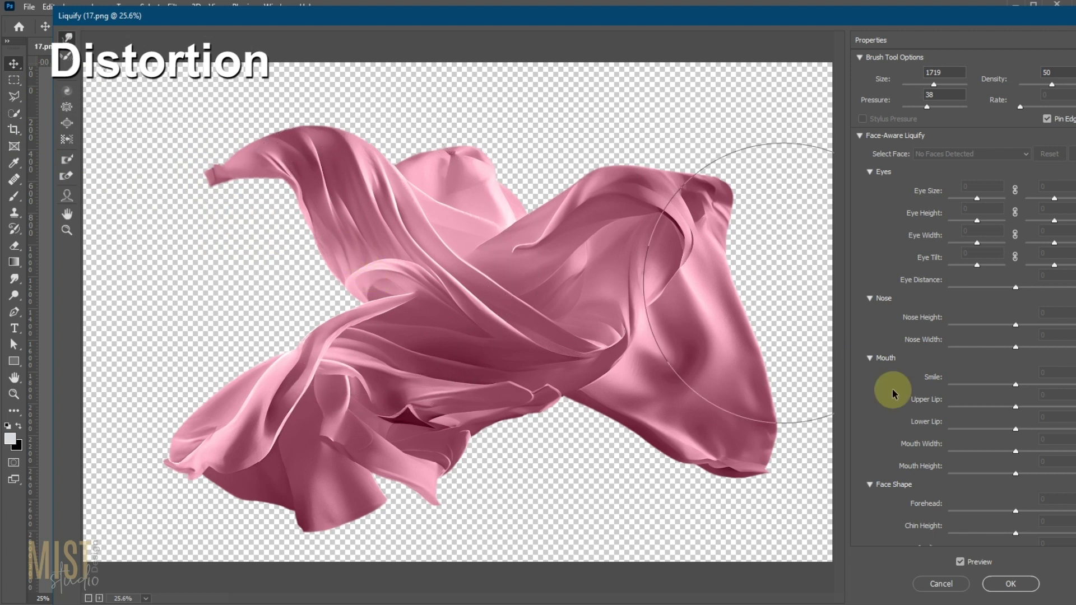
{"action": "left_click", "coordinate": [946, 585]}
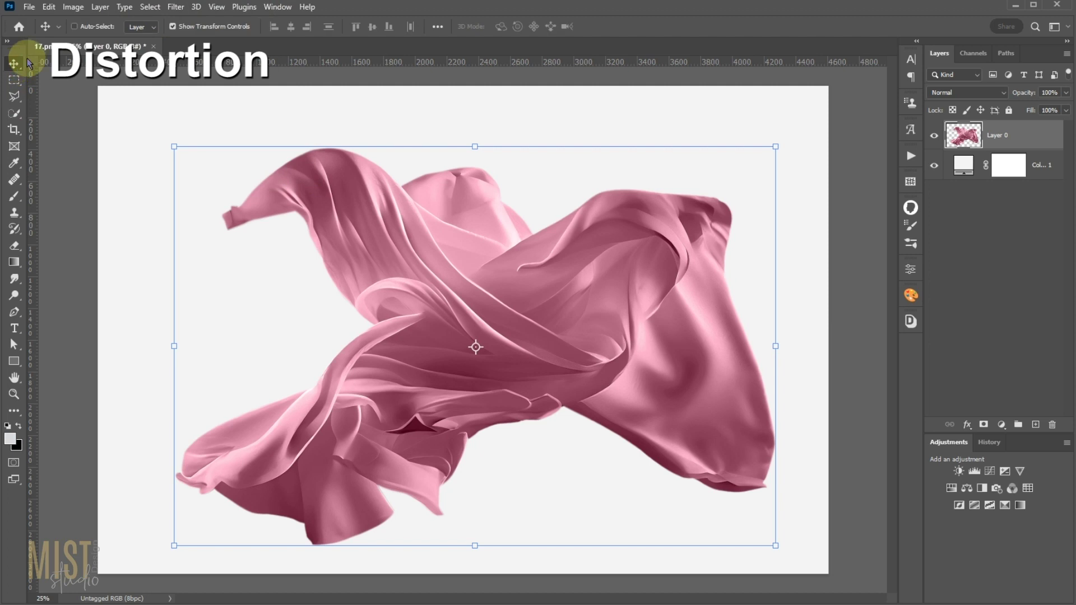
{"action": "key", "text": "ctrl+t"}
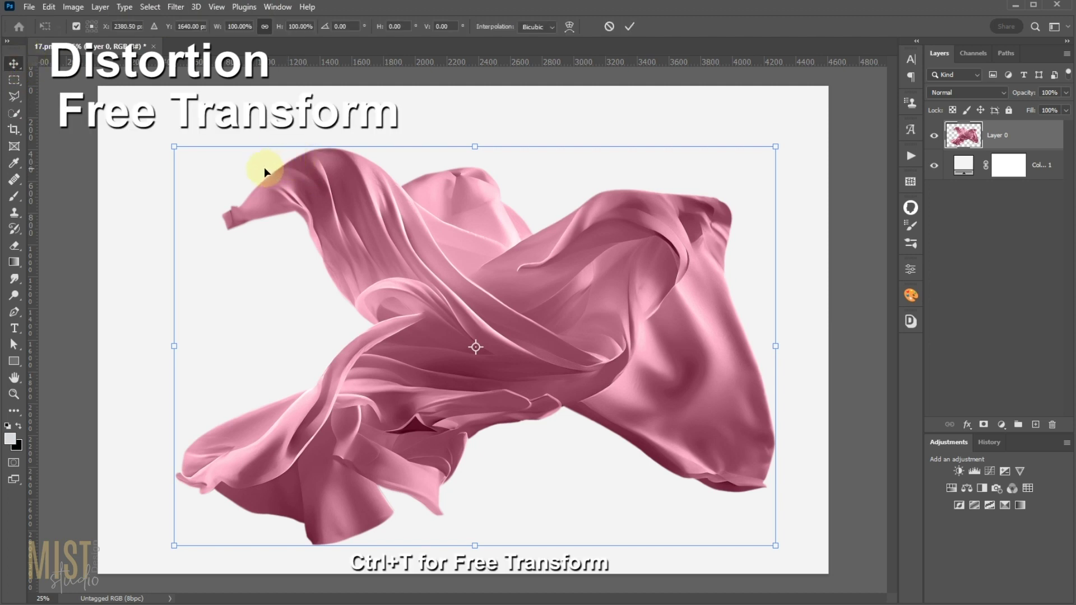
{"action": "left_click", "coordinate": [568, 26]}
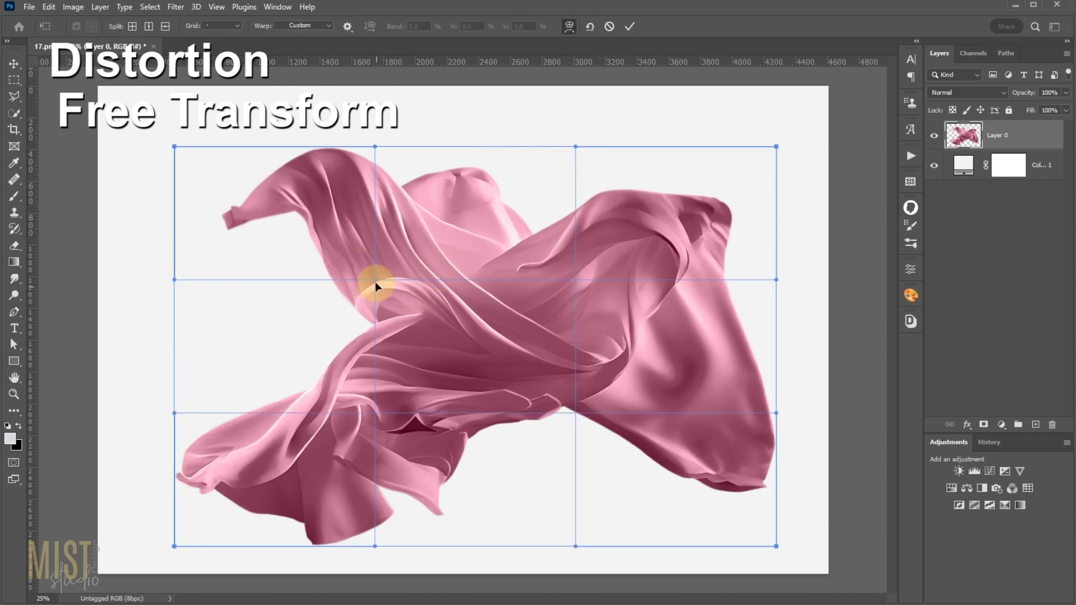
{"action": "left_click_drag", "start_coordinate": [375, 281], "coordinate": [374, 266]}
{"action": "left_click_drag", "start_coordinate": [776, 546], "coordinate": [824, 599]}
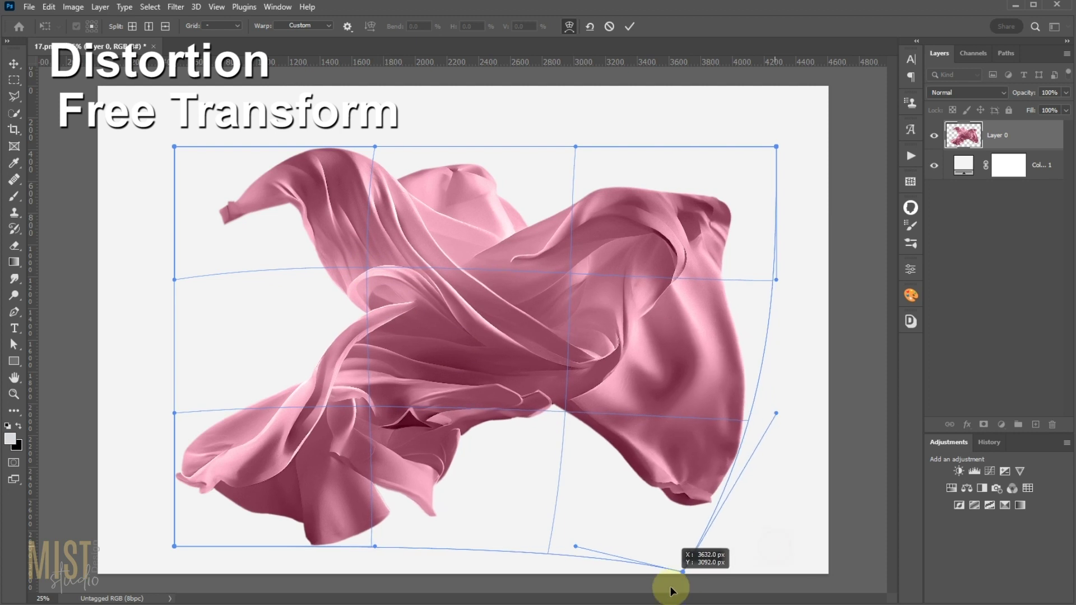
{"action": "mouse_move", "coordinate": [577, 421]}
{"action": "left_mouse_down"}
{"action": "mouse_move", "coordinate": [562, 487]}
{"action": "mouse_move", "coordinate": [553, 463]}
{"action": "left_mouse_up"}
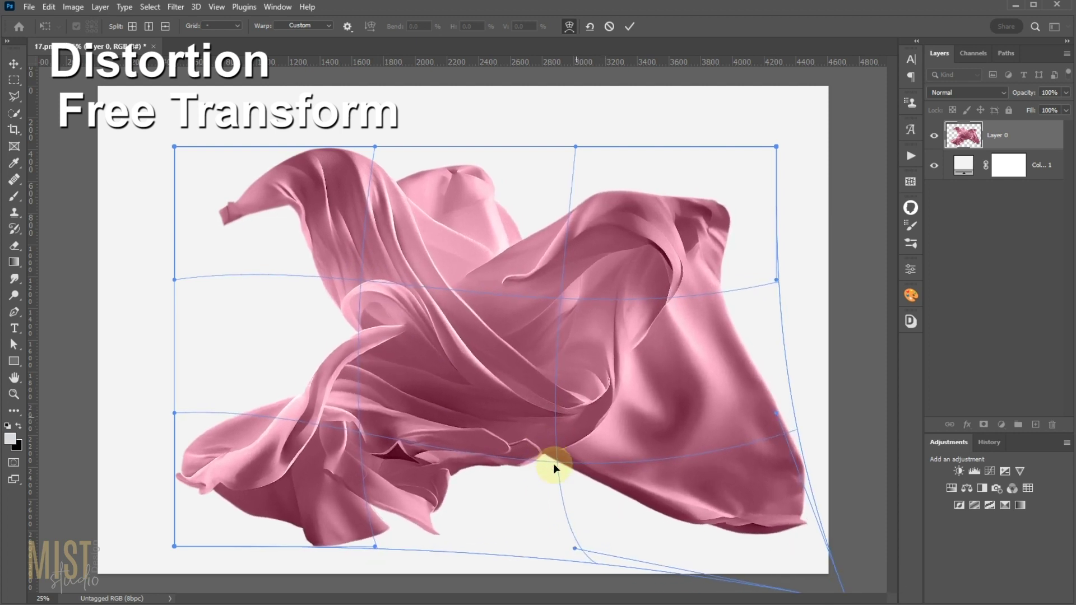
{"action": "left_click_drag", "start_coordinate": [344, 523], "coordinate": [288, 507]}
{"action": "left_click_drag", "start_coordinate": [178, 524], "coordinate": [140, 440]}
{"action": "left_click_drag", "start_coordinate": [370, 503], "coordinate": [349, 539]}
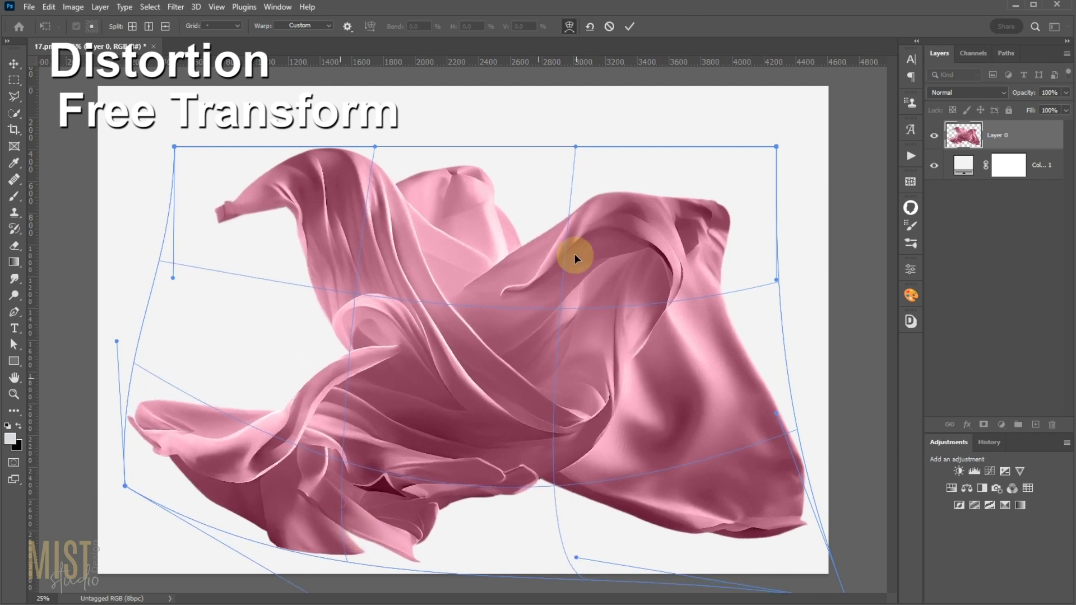
{"action": "left_click_drag", "start_coordinate": [291, 166], "coordinate": [289, 162]}
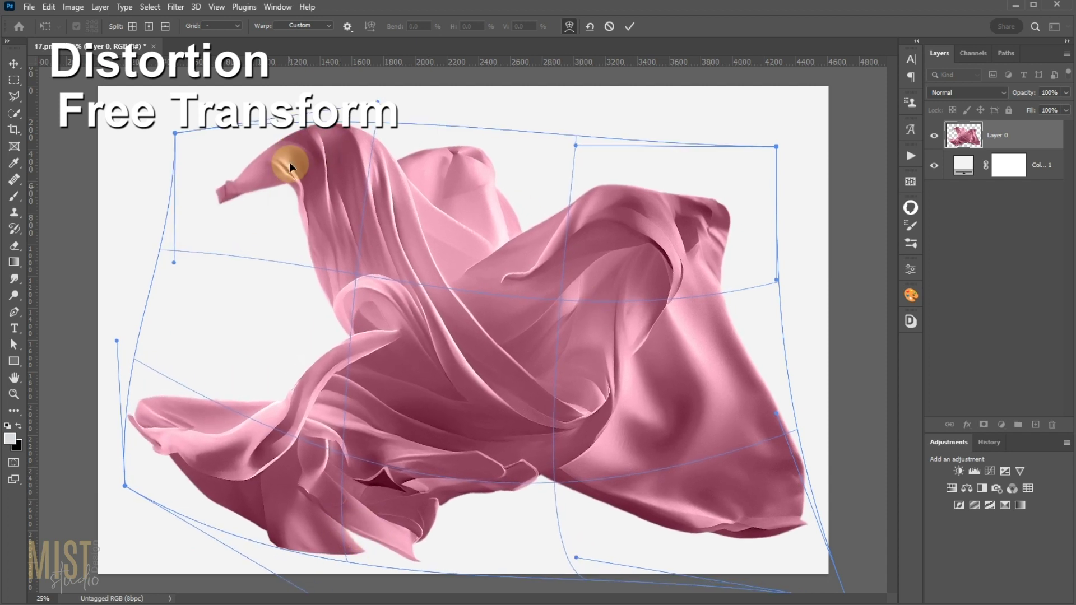
{"action": "left_click", "coordinate": [609, 26]}
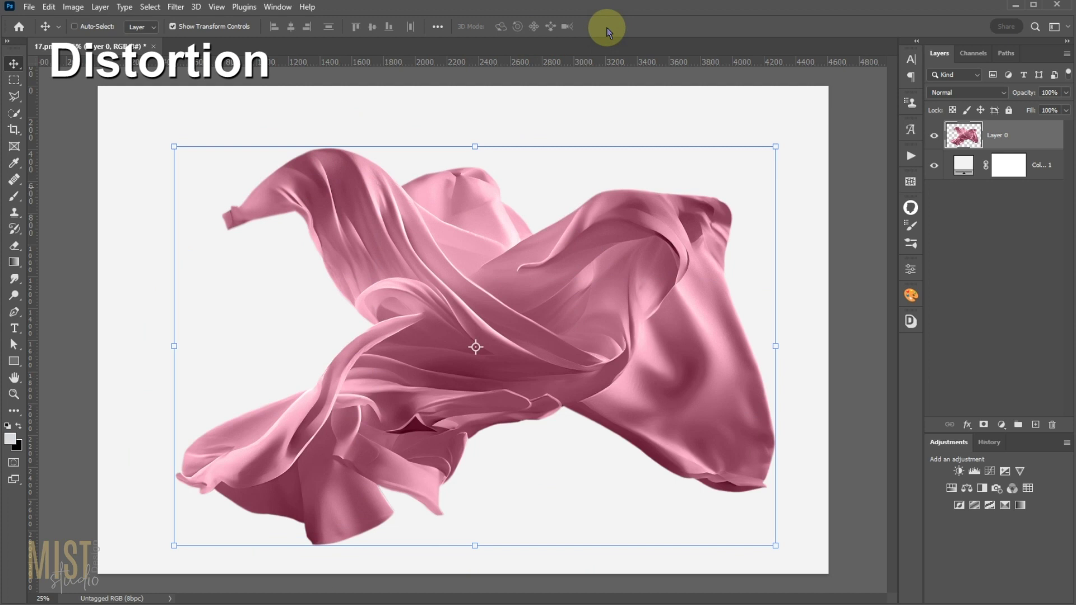
{"action": "left_click", "coordinate": [49, 8]}
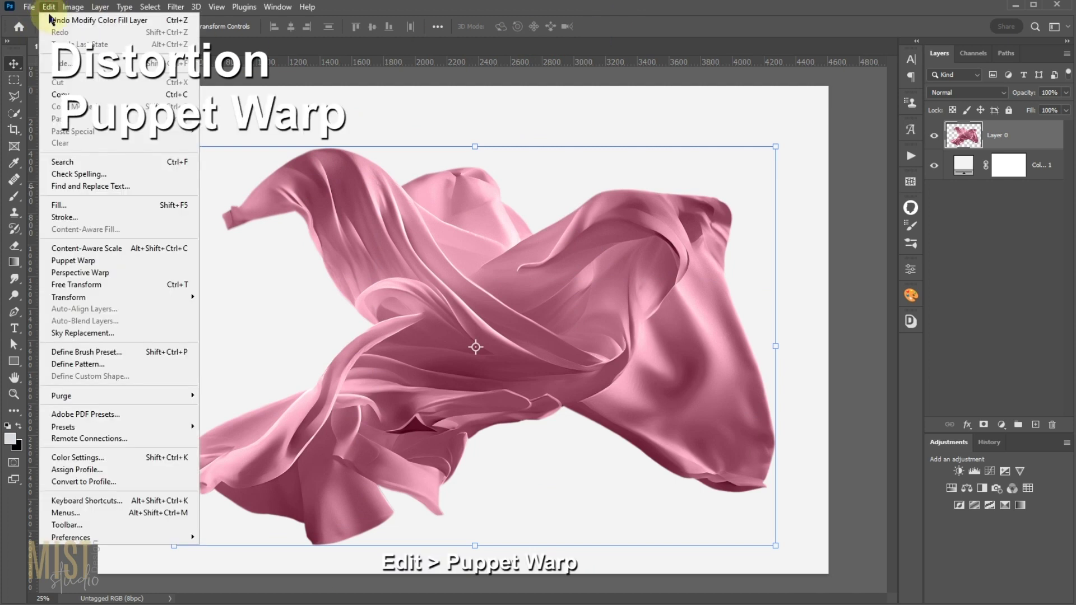
{"action": "left_click", "coordinate": [86, 262]}
{"action": "mouse_move", "coordinate": [396, 259]}
{"action": "left_mouse_down"}
{"action": "mouse_move", "coordinate": [367, 187]}
{"action": "mouse_move", "coordinate": [375, 192]}
{"action": "left_mouse_up"}
{"action": "left_click", "coordinate": [640, 233]}
{"action": "left_click", "coordinate": [494, 342]}
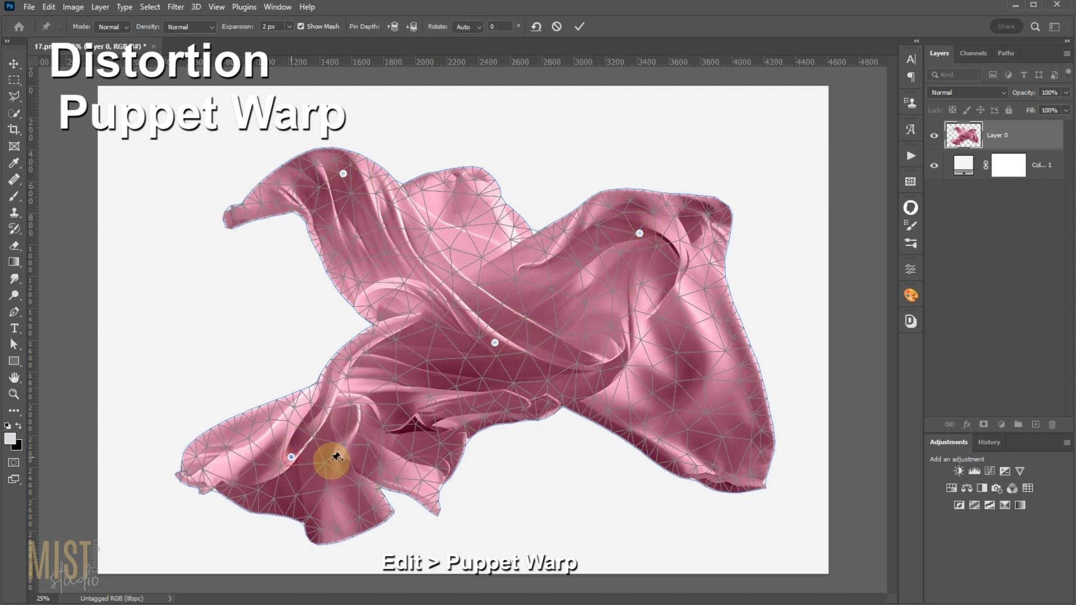
{"action": "left_click", "coordinate": [726, 427]}
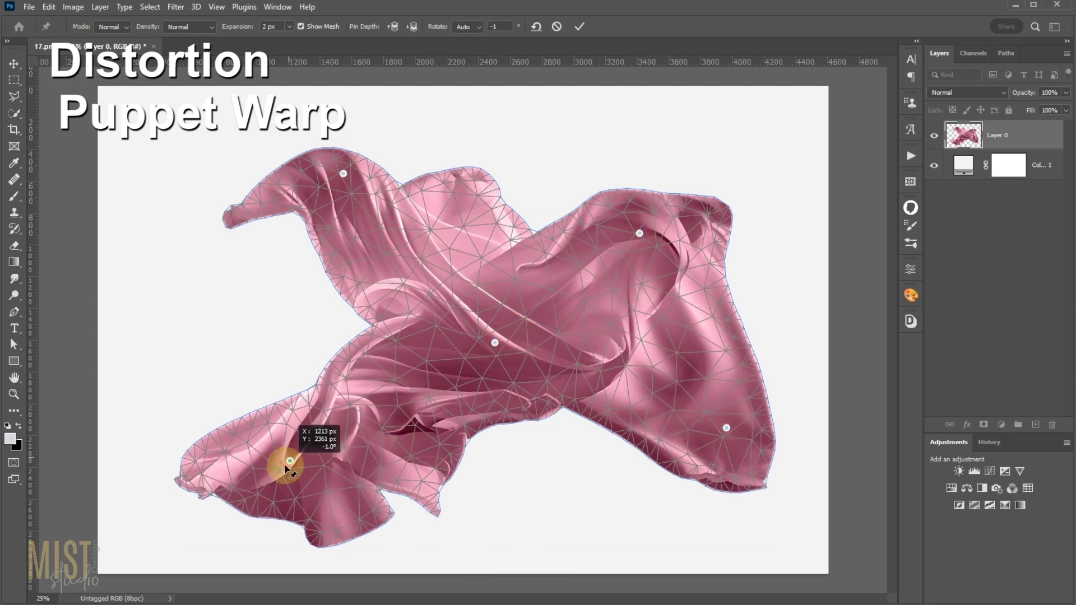
{"action": "left_click_drag", "start_coordinate": [290, 458], "coordinate": [250, 440]}
{"action": "left_click", "coordinate": [433, 415]}
{"action": "left_click_drag", "start_coordinate": [435, 415], "coordinate": [438, 479]}
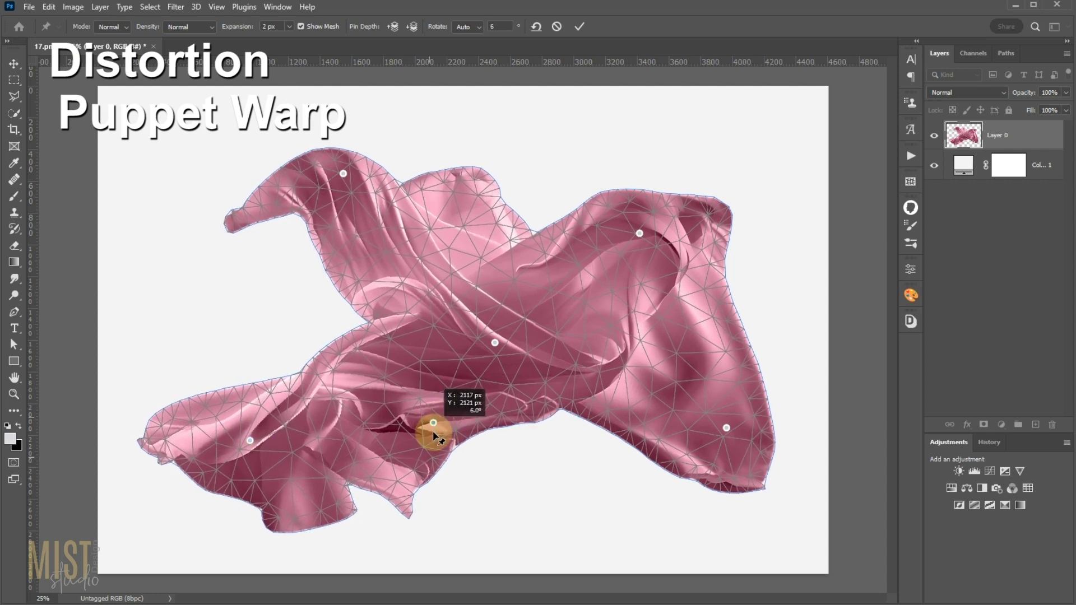
{"action": "left_click", "coordinate": [517, 417]}
{"action": "left_click_drag", "start_coordinate": [522, 414], "coordinate": [528, 434]}
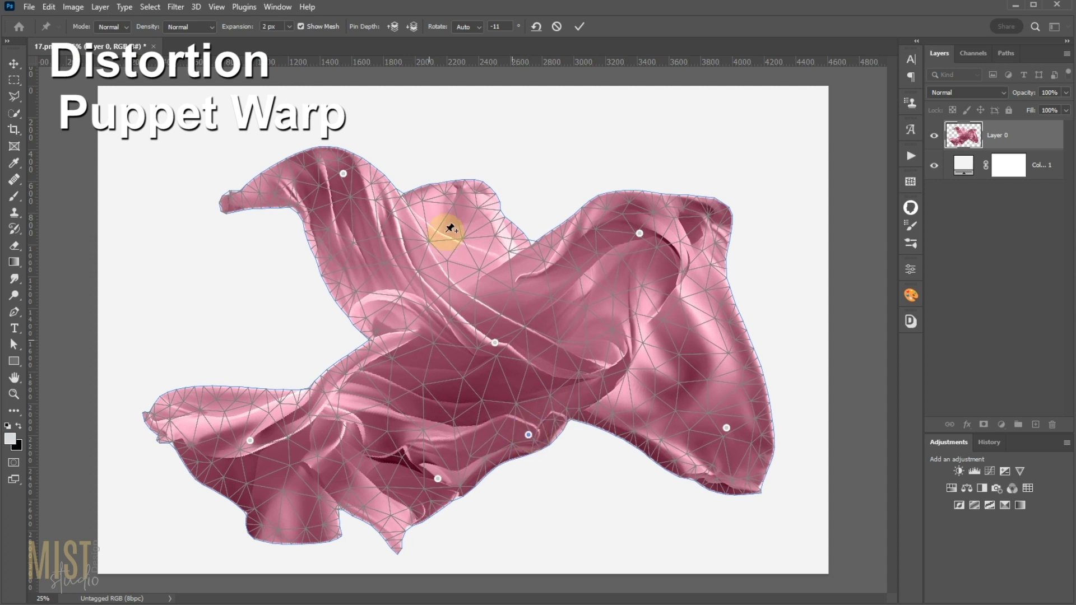
{"action": "left_click_drag", "start_coordinate": [476, 209], "coordinate": [480, 176]}
{"action": "mouse_move", "coordinate": [240, 203]}
{"action": "left_mouse_down"}
{"action": "mouse_move", "coordinate": [262, 230]}
{"action": "mouse_move", "coordinate": [274, 209]}
{"action": "left_mouse_up"}
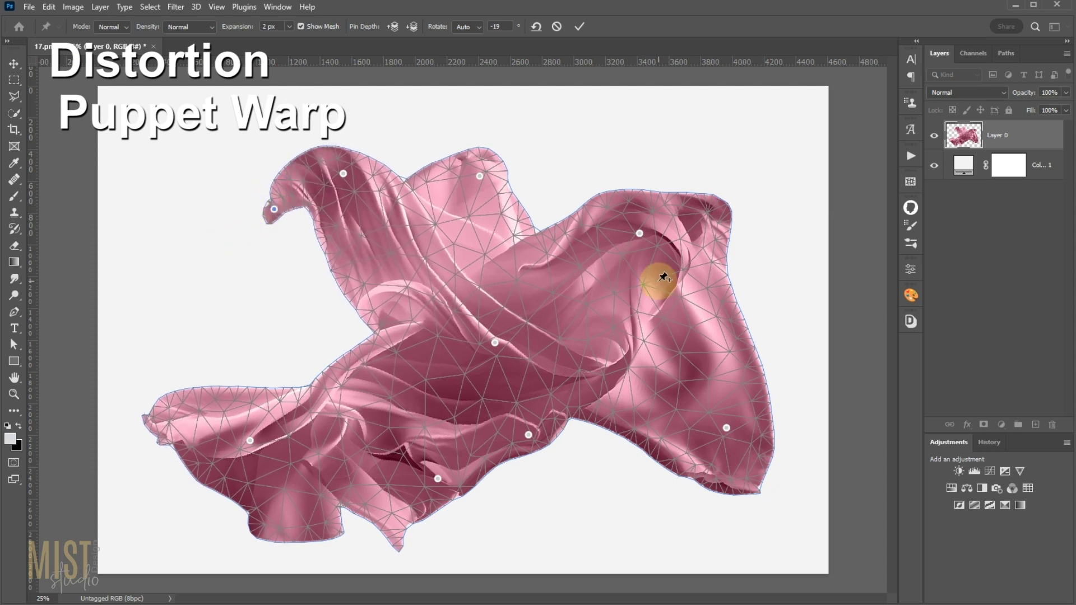
{"action": "left_click", "coordinate": [557, 26]}
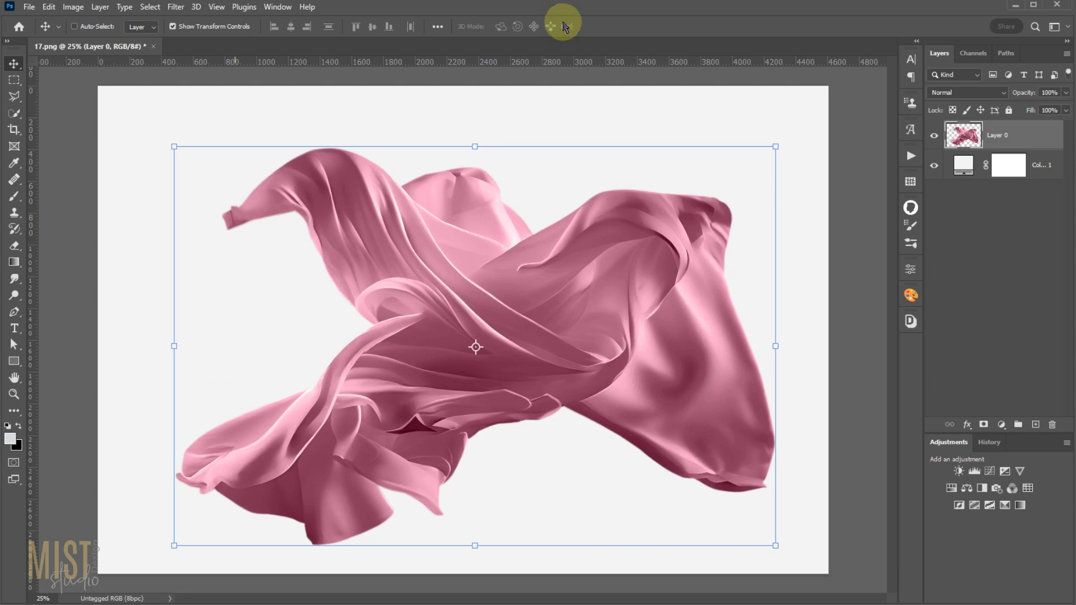